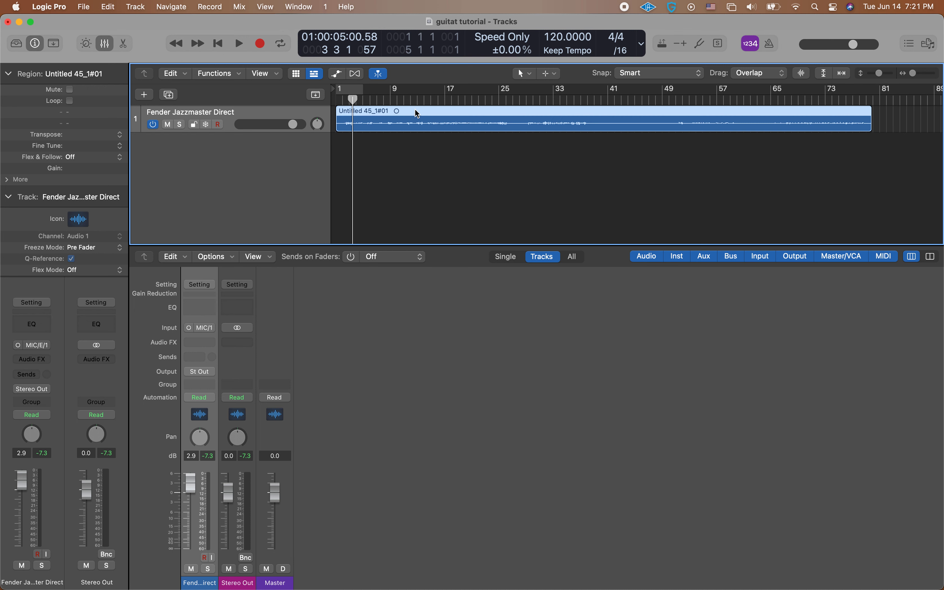
- Return the playhead to the start and insert mono AmpliTube 5 on the Fender Jazzmaster Direct track, shown in Editor view
click(219, 45)
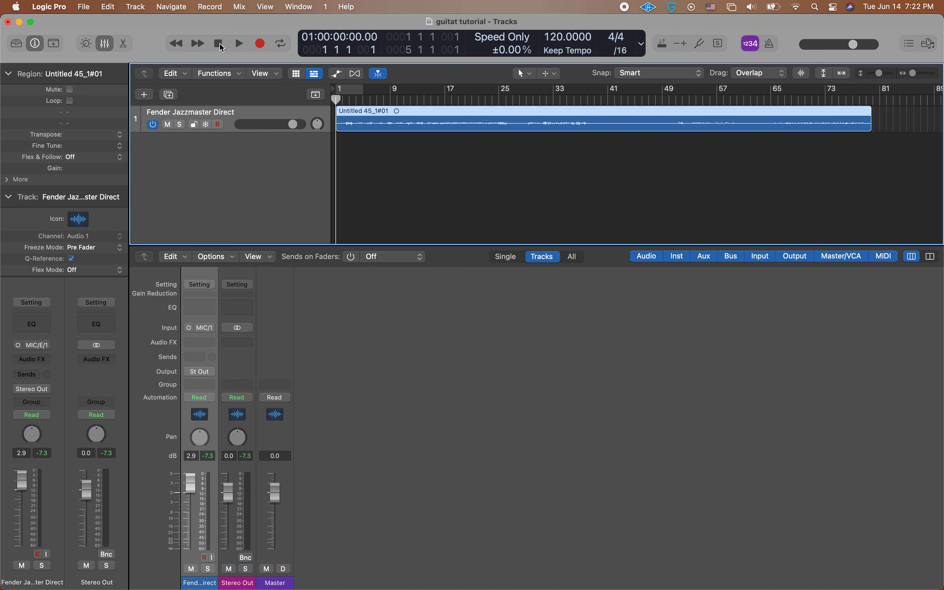
click(211, 346)
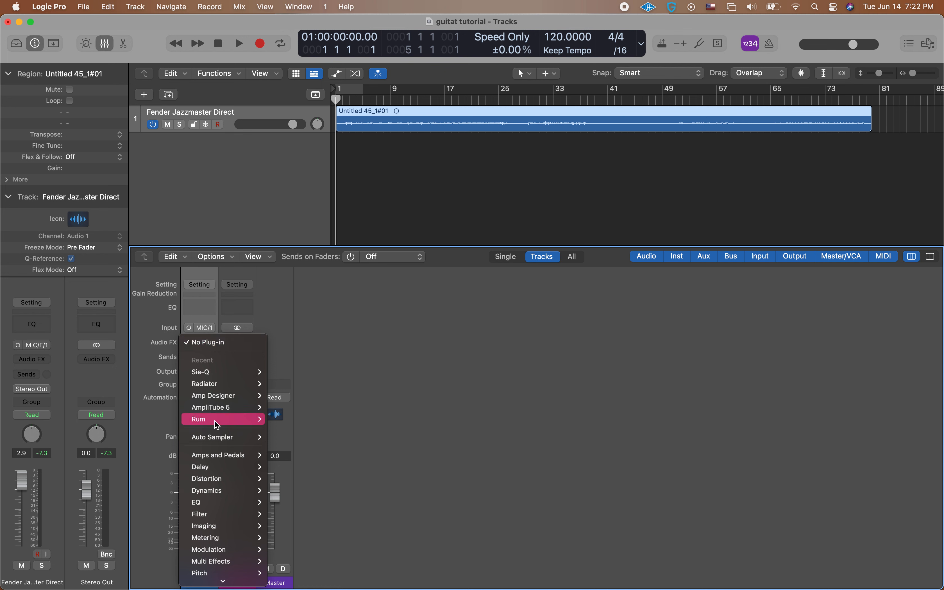
mouse_move(217, 413)
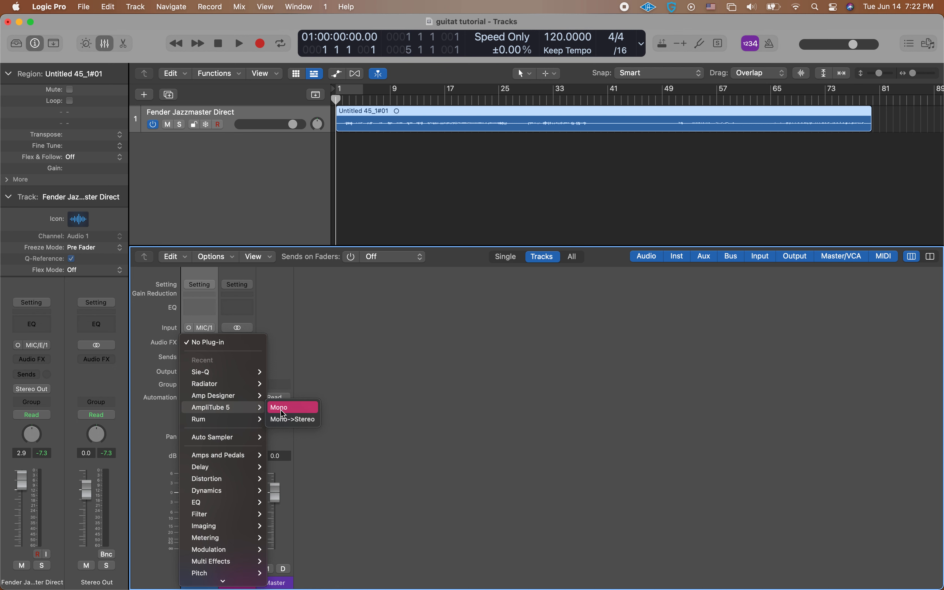
click(303, 410)
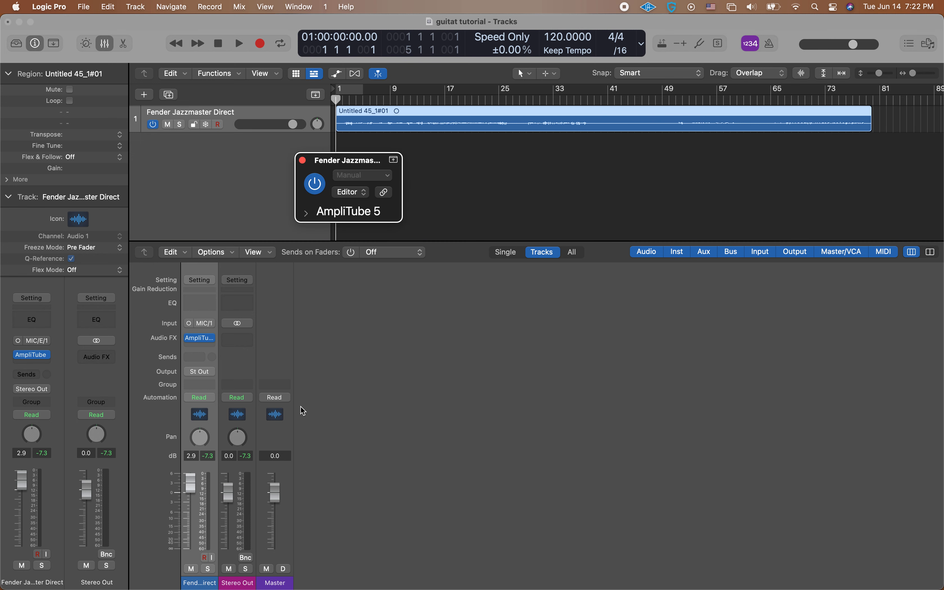
click(361, 193)
click(360, 216)
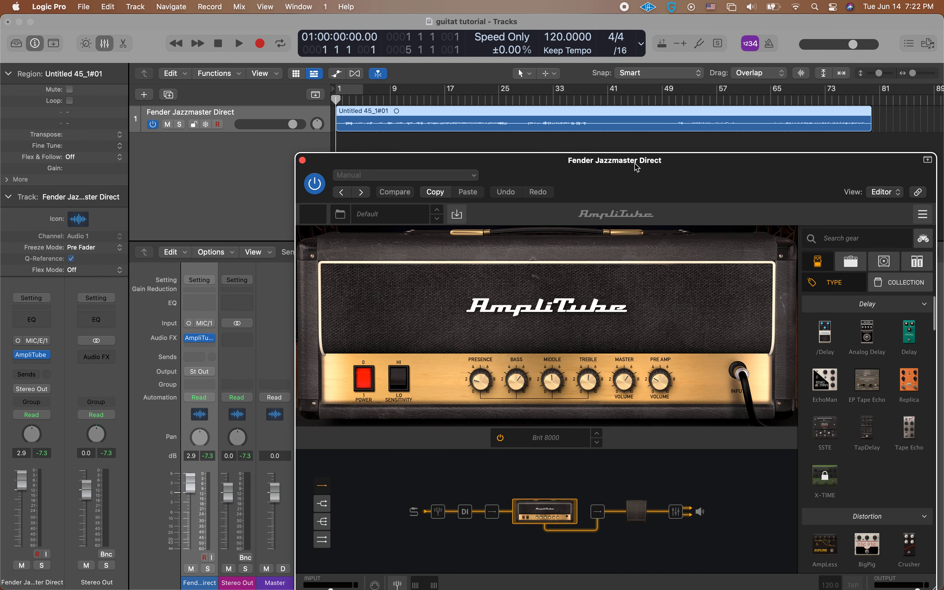
drag(660, 173, 534, 93)
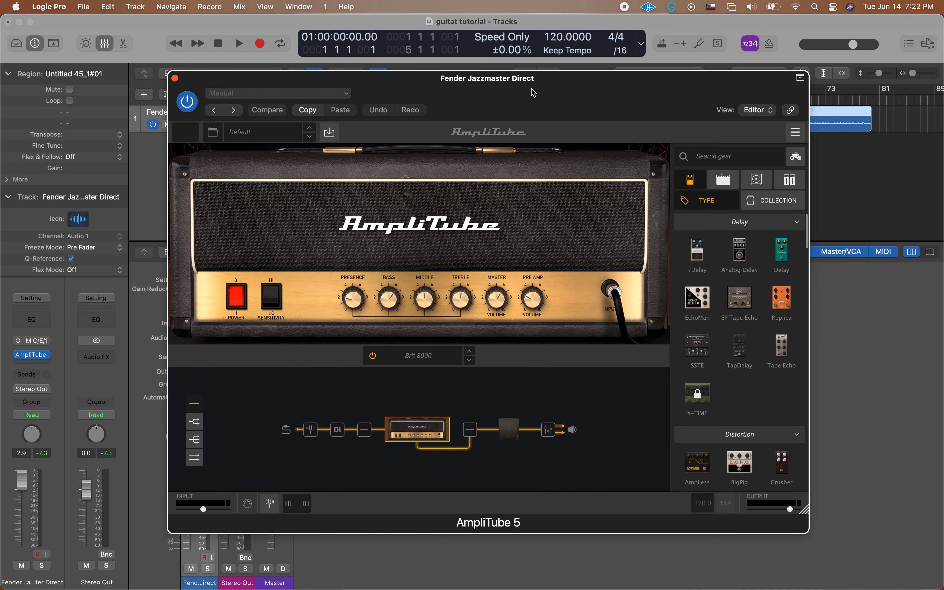
- Load the American Vintage D amp from the Jimi Hendrix collection
click(725, 182)
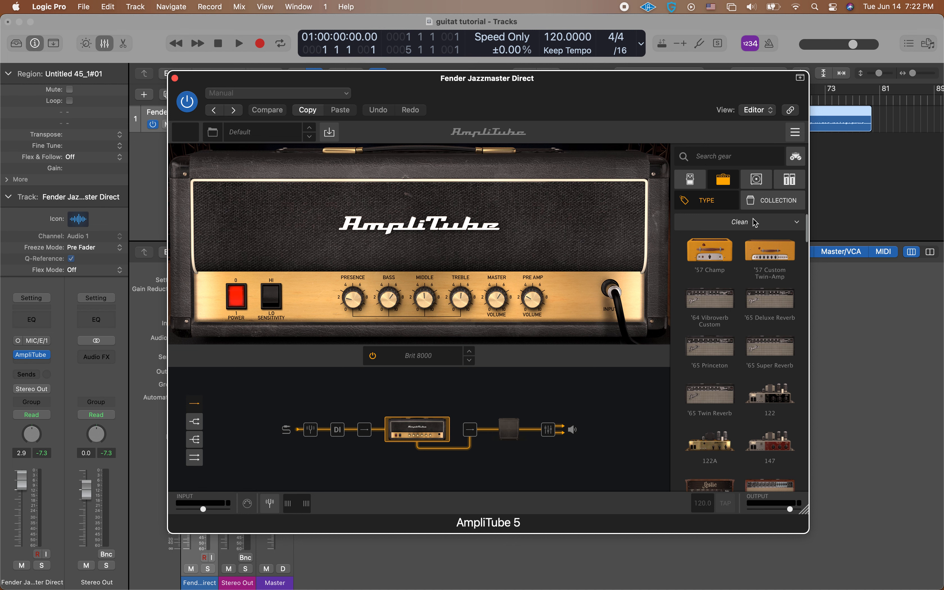
click(767, 206)
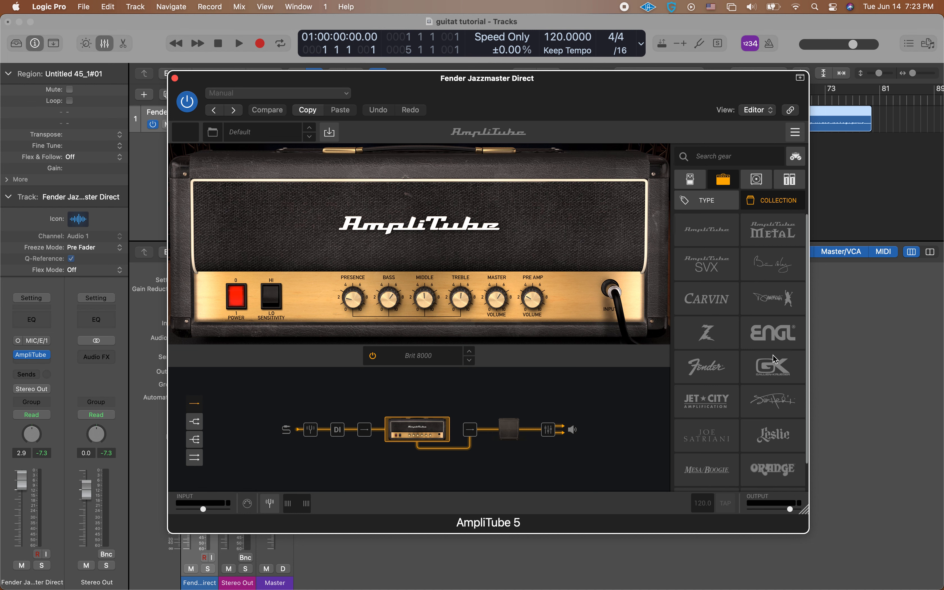
click(777, 402)
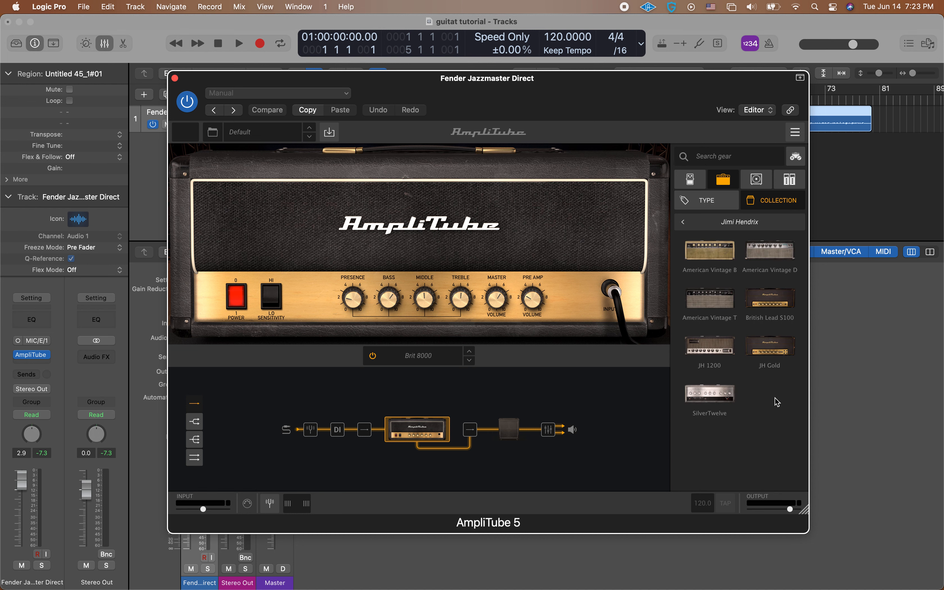
click(765, 253)
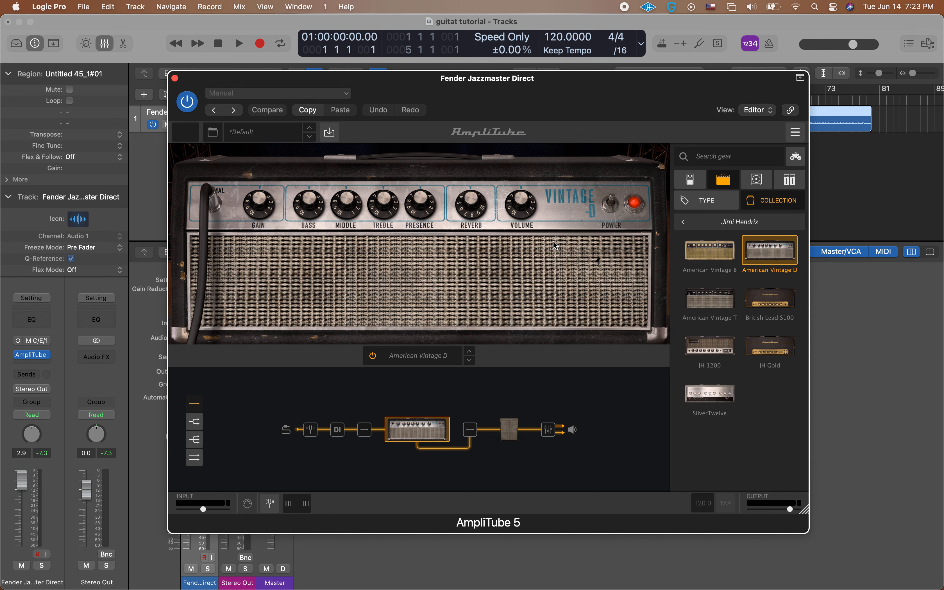
- Replace the cabinet with the 2x12 '57 Custom Twin-Amp from the Fender 2 collection
click(509, 433)
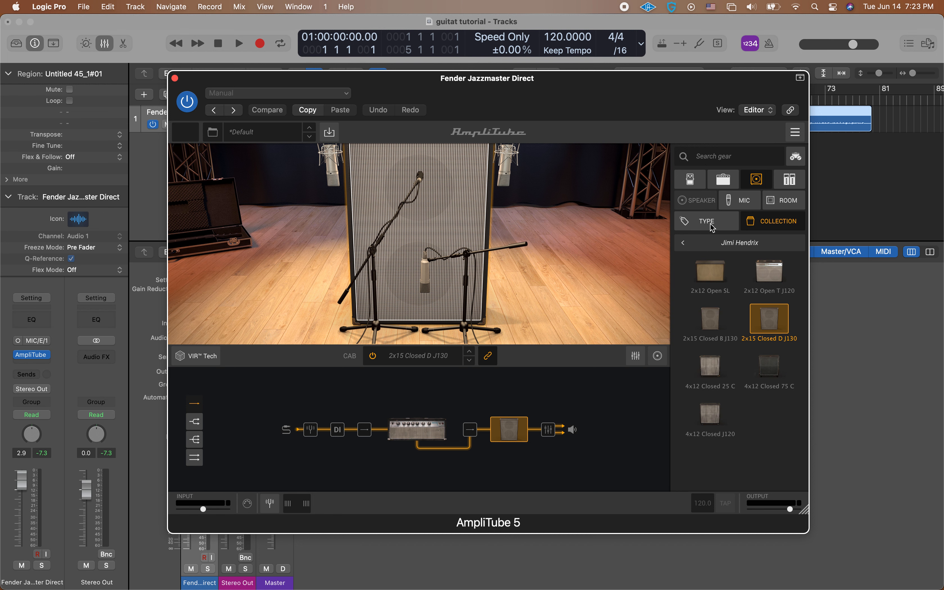
click(684, 245)
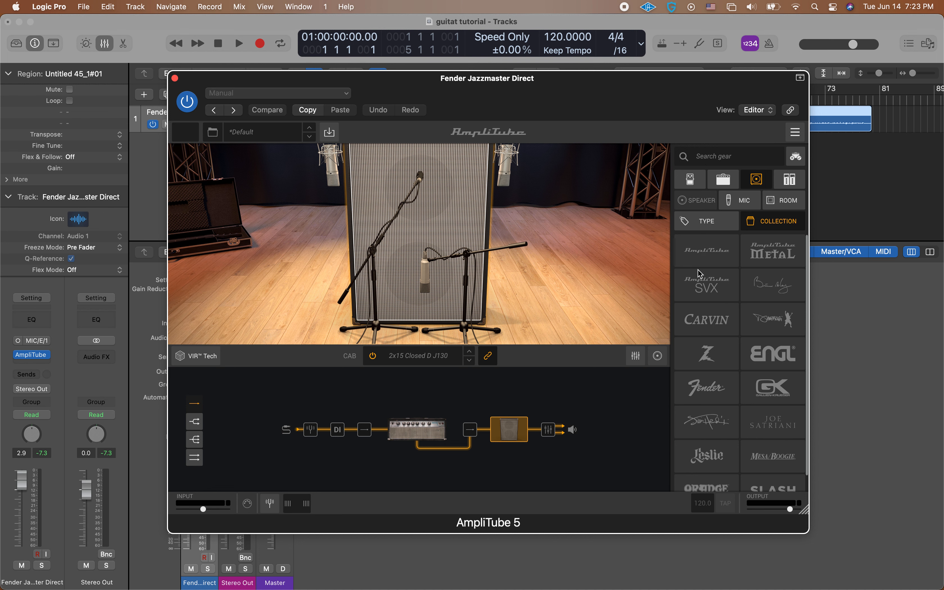
click(707, 386)
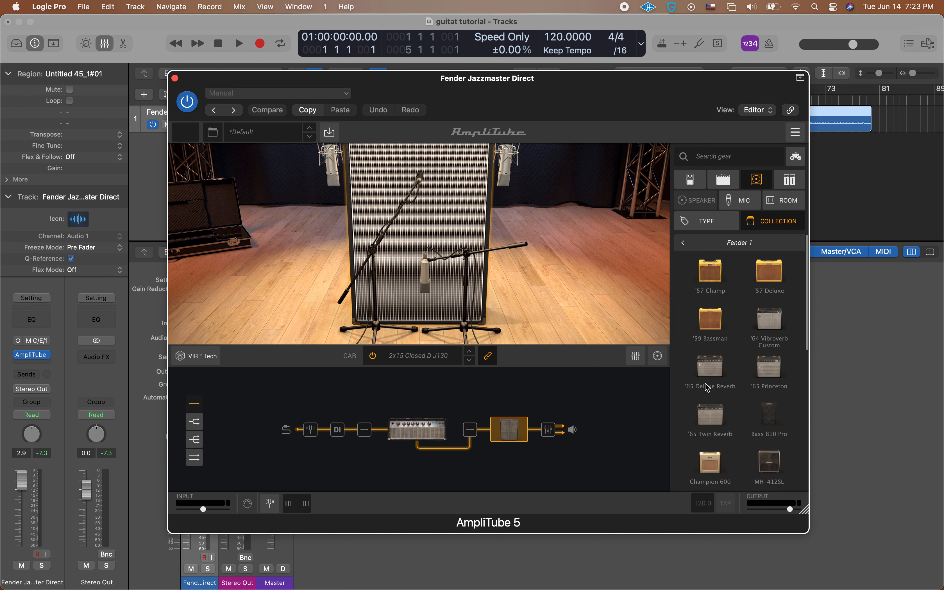
scroll(707, 388, down, 5)
scroll(707, 388, down, 4)
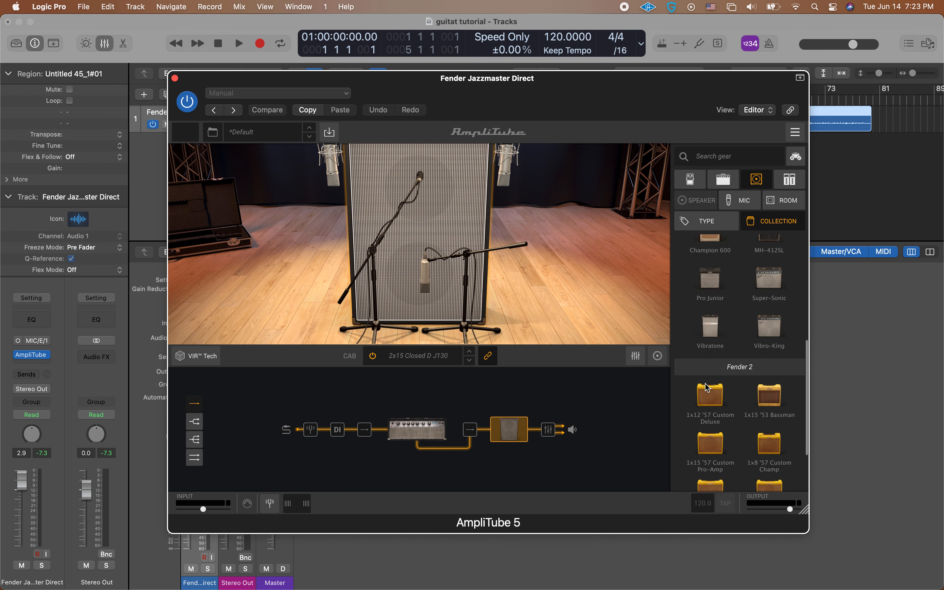
scroll(707, 387, down, 1)
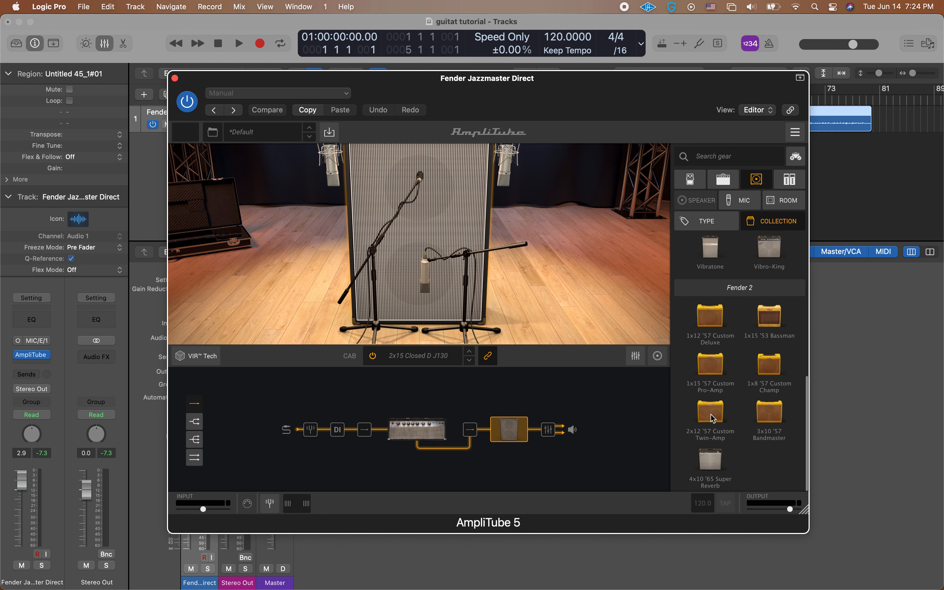
click(711, 413)
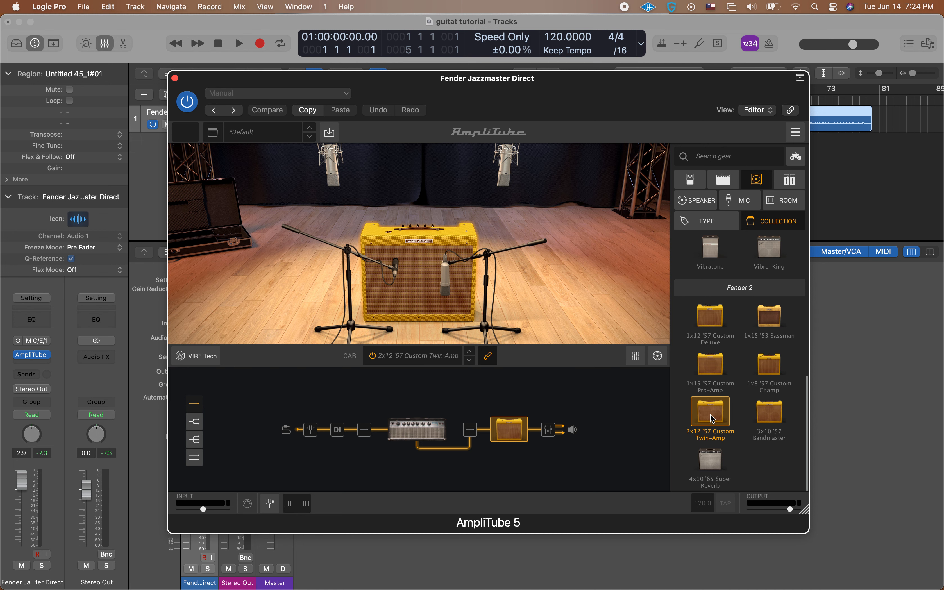
click(438, 436)
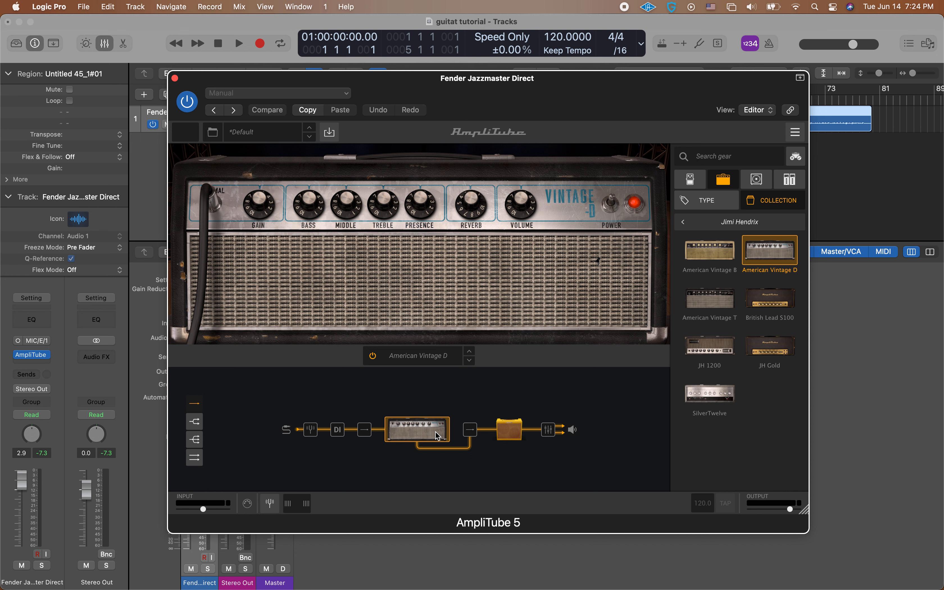
drag(615, 102, 619, 195)
click(513, 531)
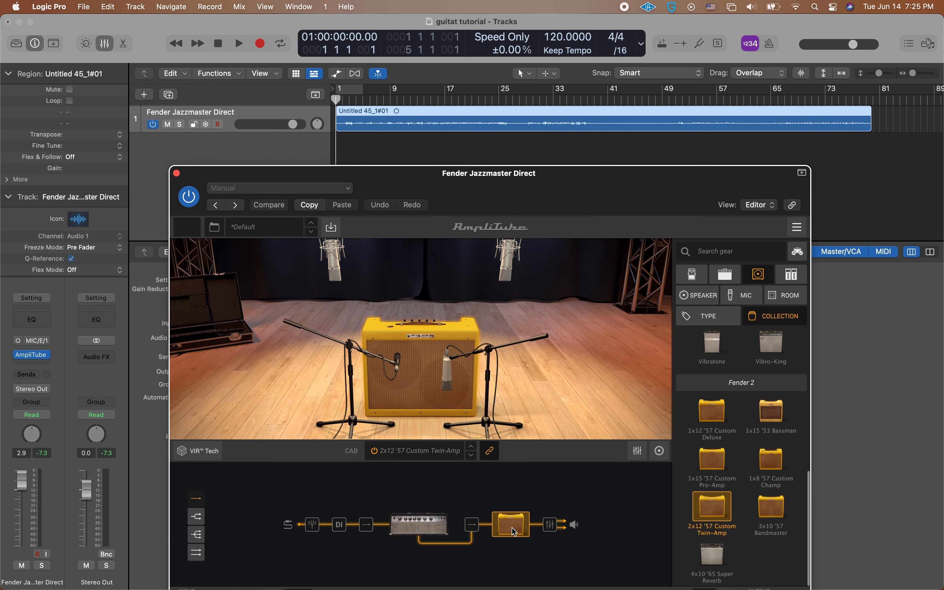
drag(613, 198, 570, 91)
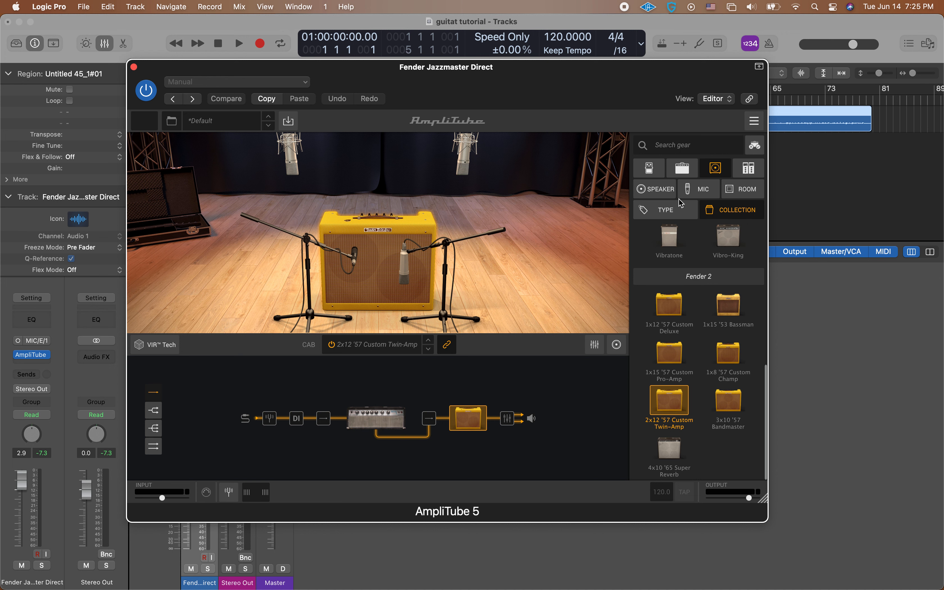
- Use the Dynamic 57 as mic 1, after trying the Dynamic 20, and move it slightly lower on the cabinet's speaker
click(697, 195)
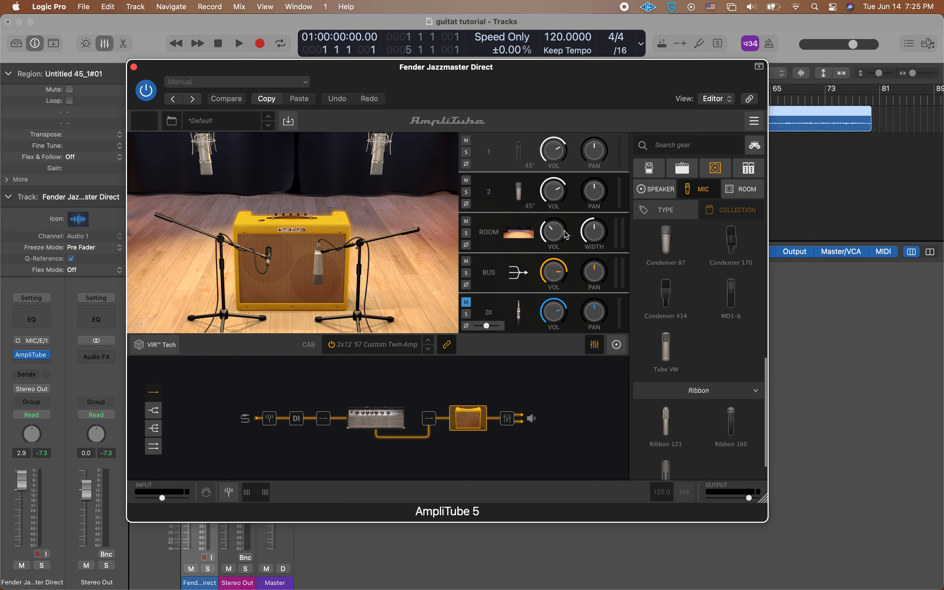
click(518, 149)
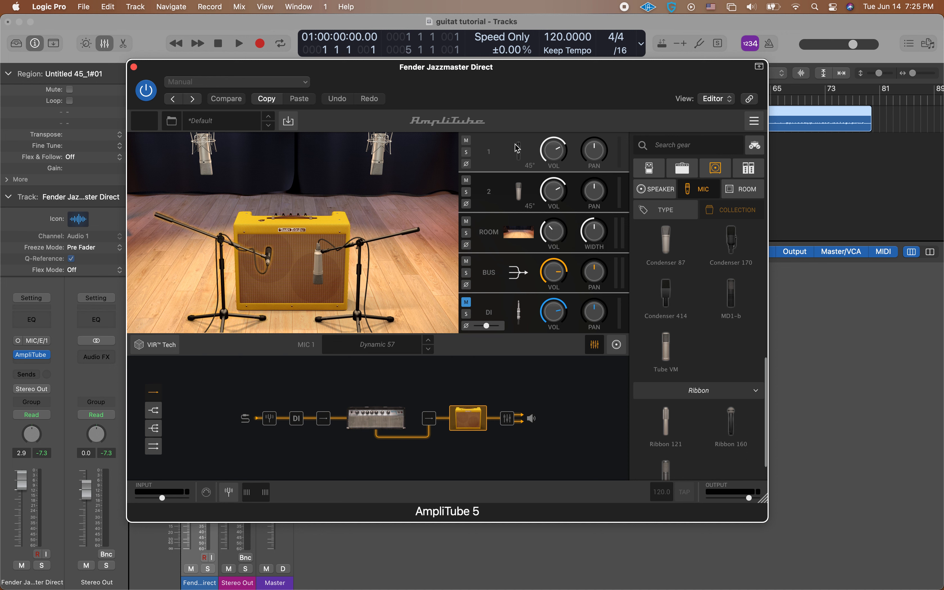
scroll(665, 333, up, 5)
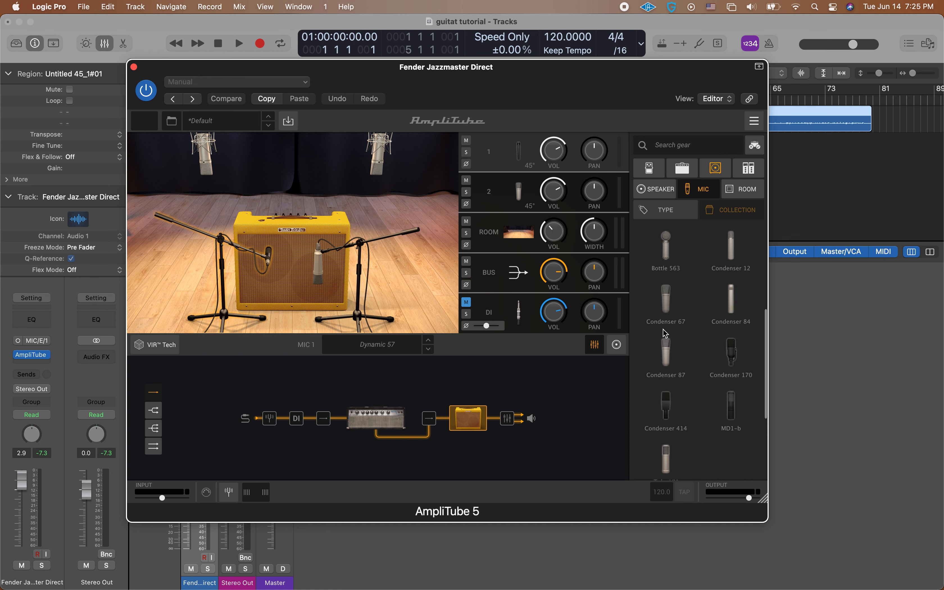
scroll(665, 333, up, 2)
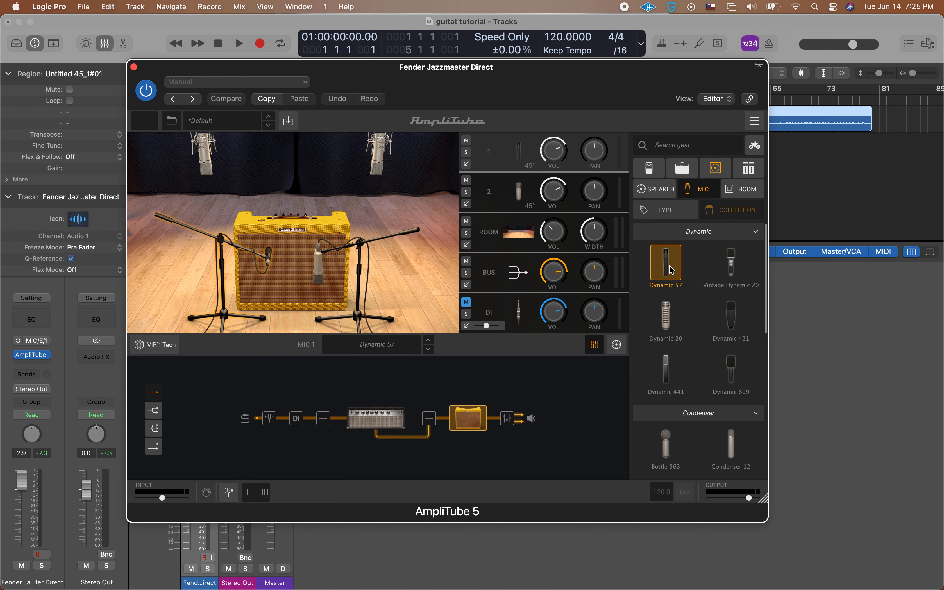
click(668, 322)
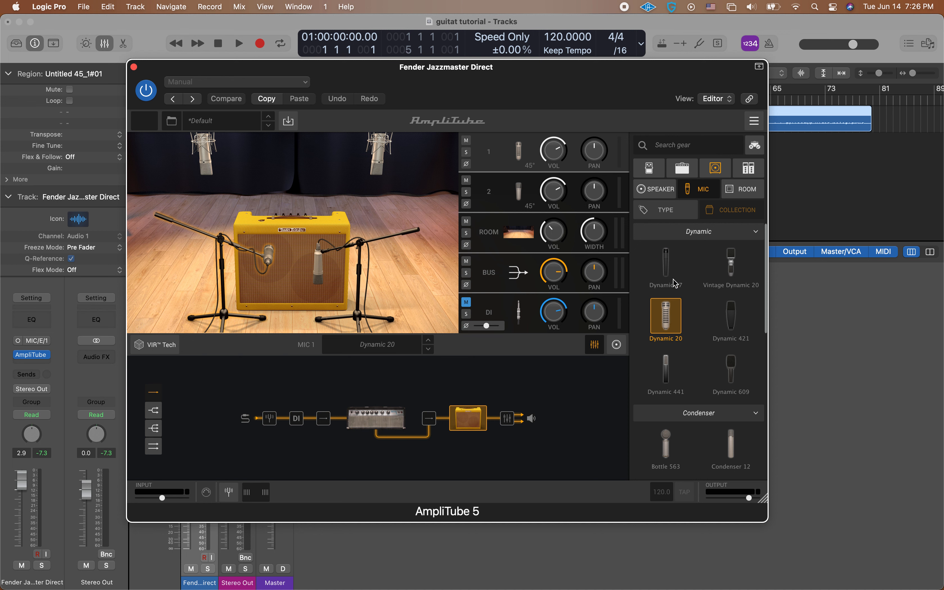
click(667, 269)
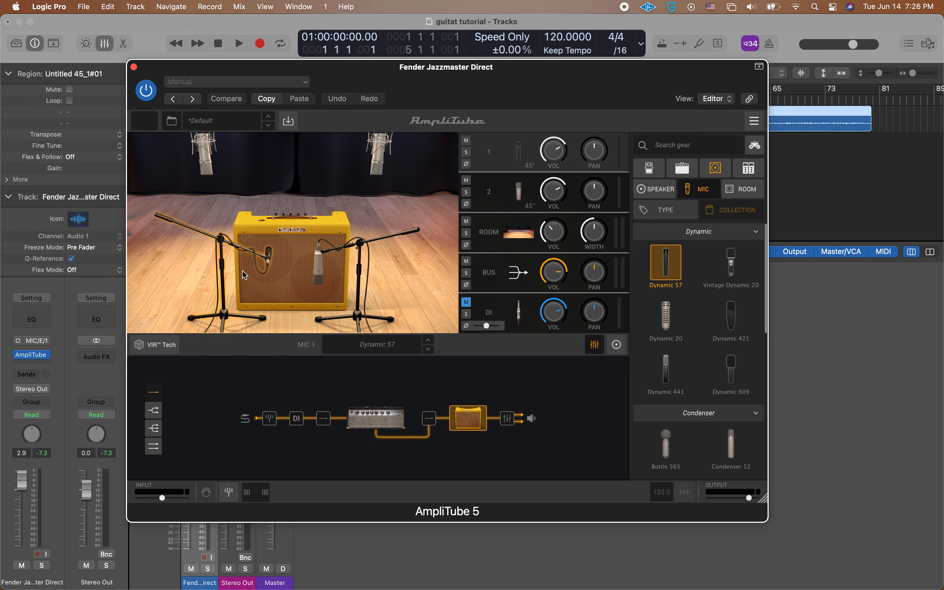
drag(221, 317, 222, 328)
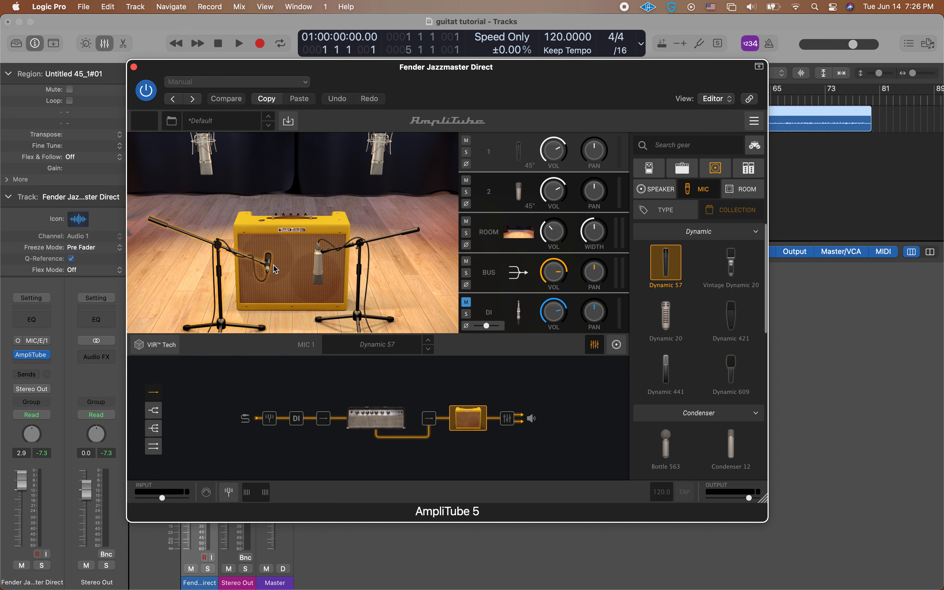
drag(269, 269, 268, 274)
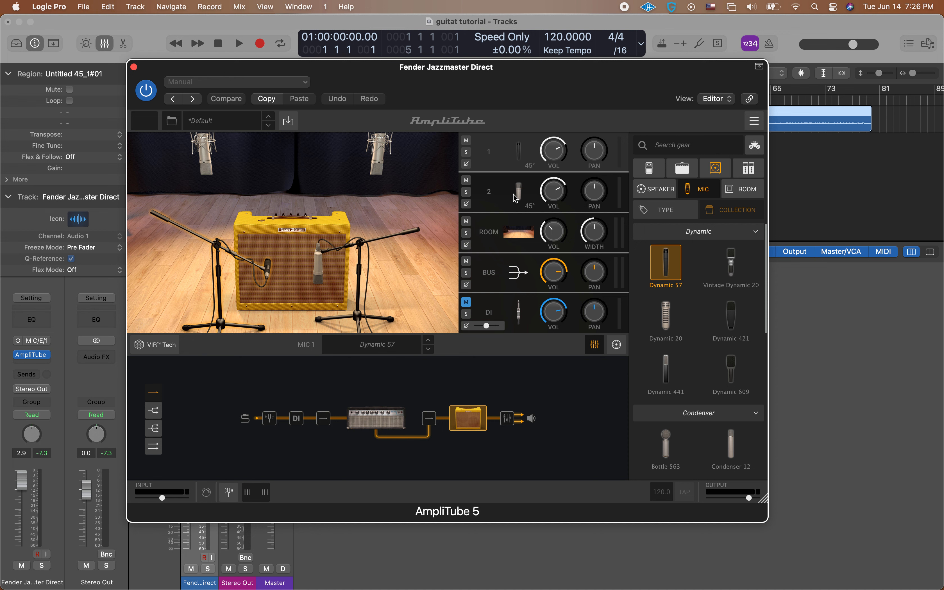
- Mute the mic 2 and room channels in the cabinet mixer and uncover the guitar region in the track area
click(466, 181)
click(467, 221)
drag(463, 90, 550, 193)
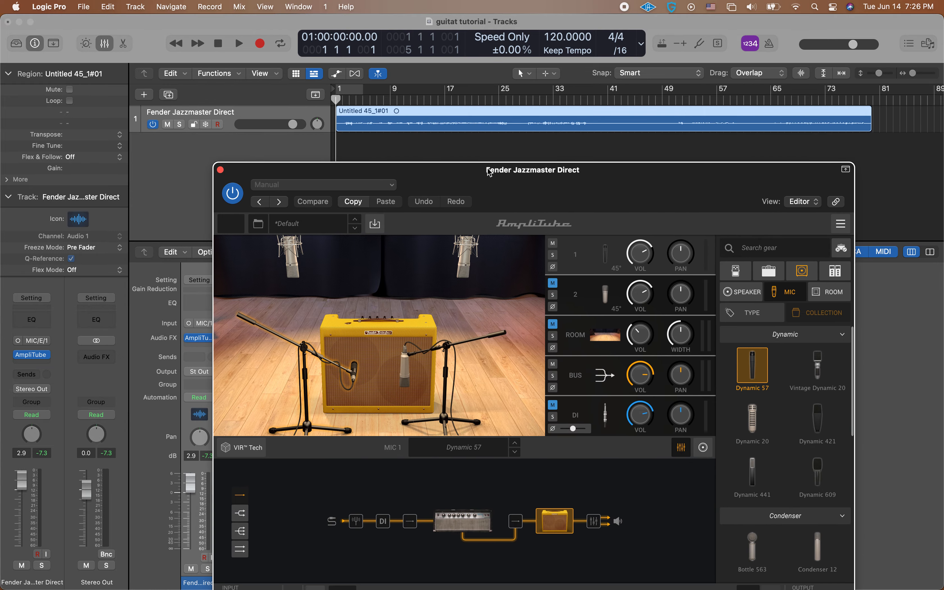
- Play the guitar region from the beginning to audition the sound, bring up the American Vintage D controls, and stop playback
click(239, 44)
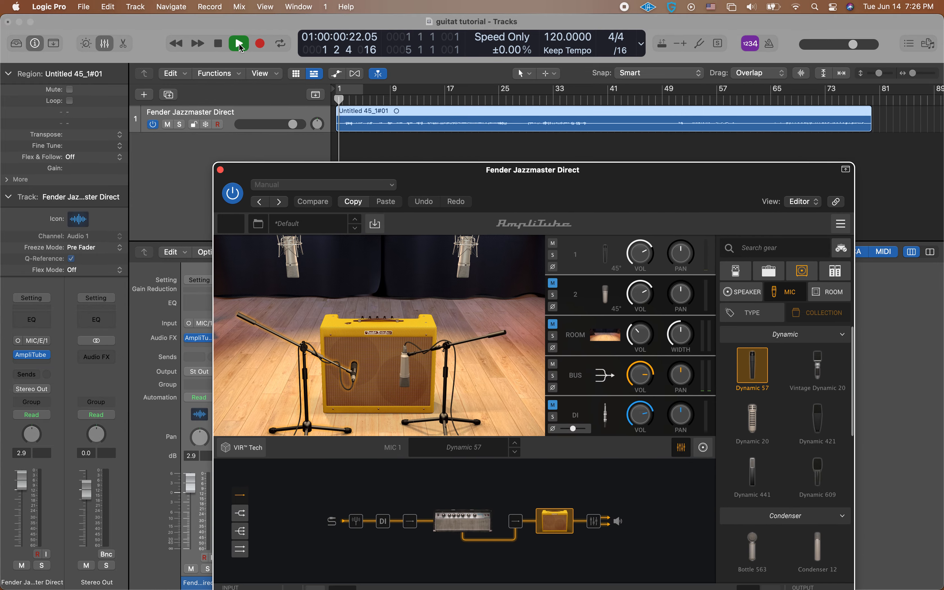
click(450, 524)
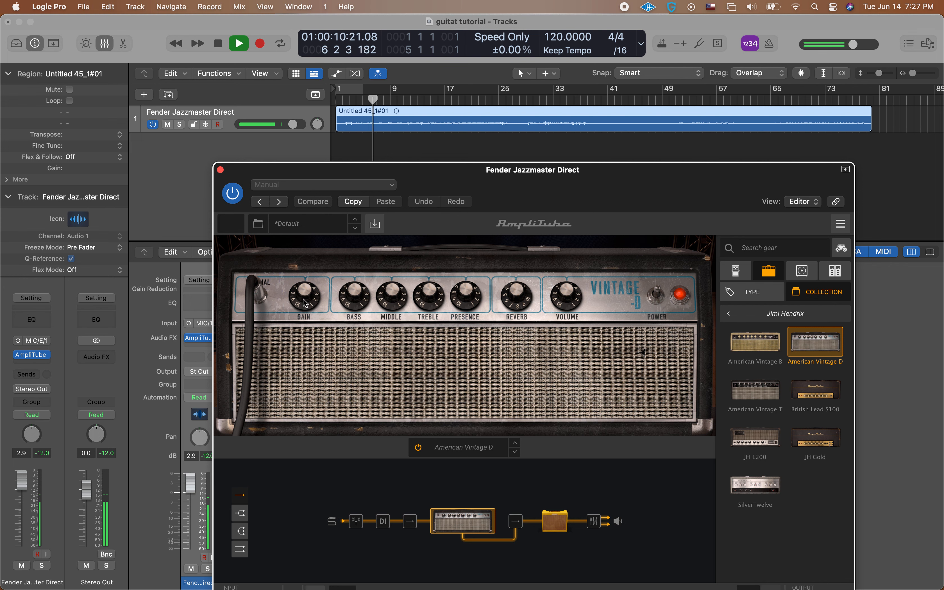
click(218, 44)
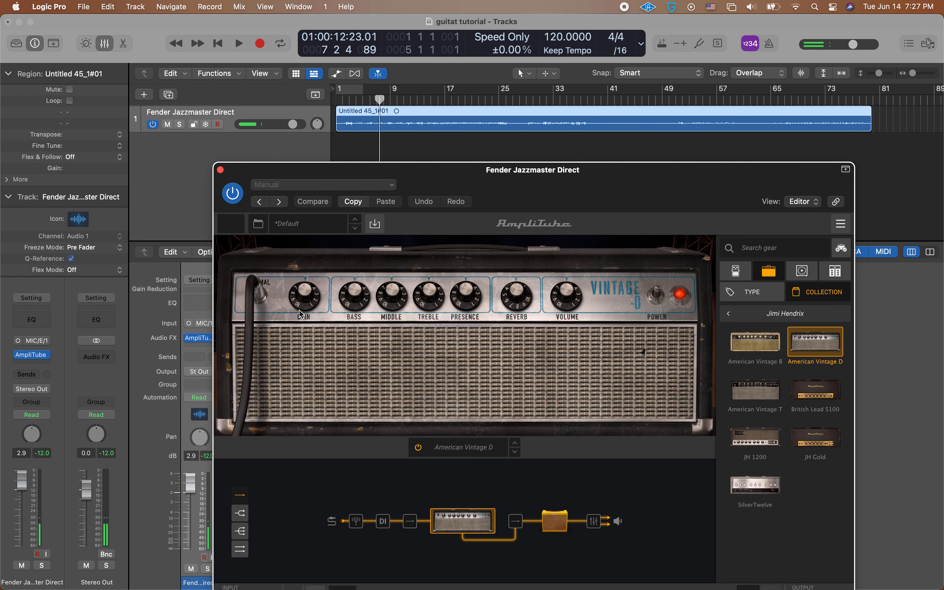
- Set the amp's gain to 5.2, lower the reverb, and raise the treble to 7.6 and the presence to 7.0
drag(304, 295, 304, 295)
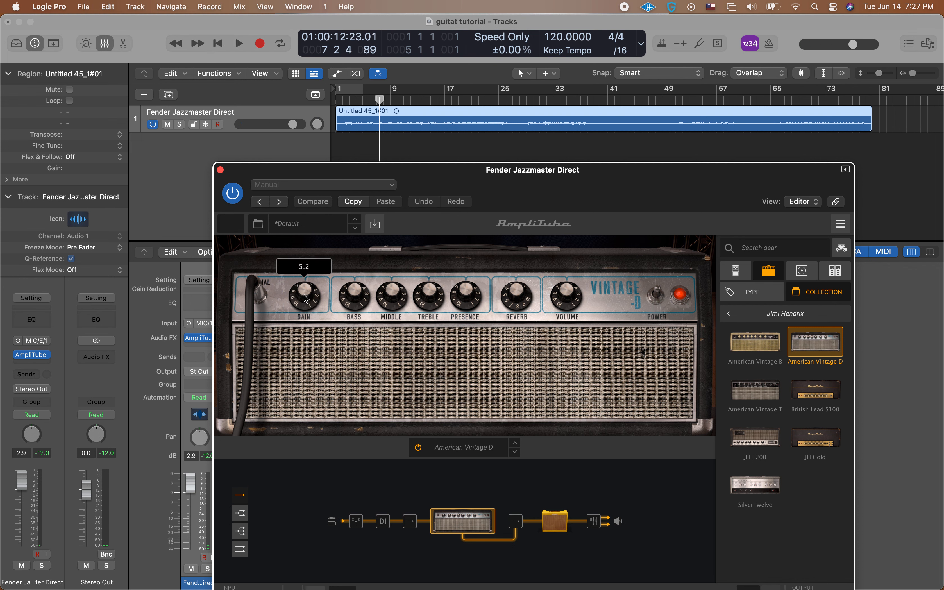
drag(518, 295, 518, 407)
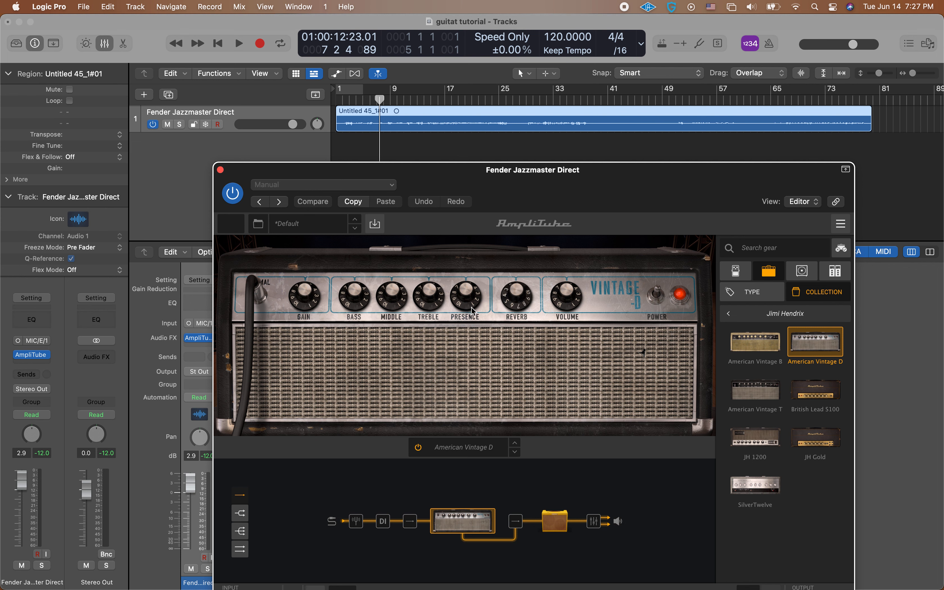
drag(429, 303, 431, 270)
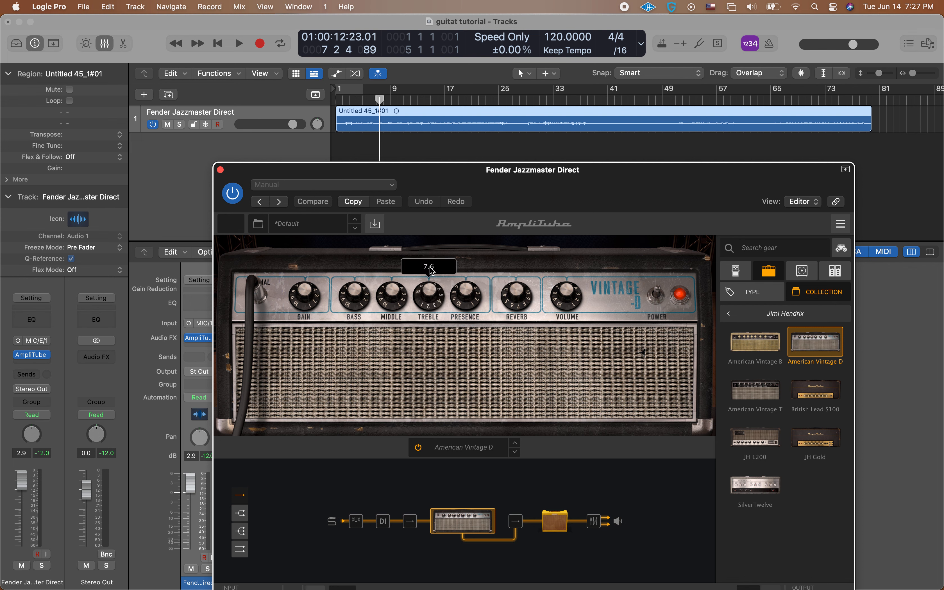
drag(474, 298, 472, 270)
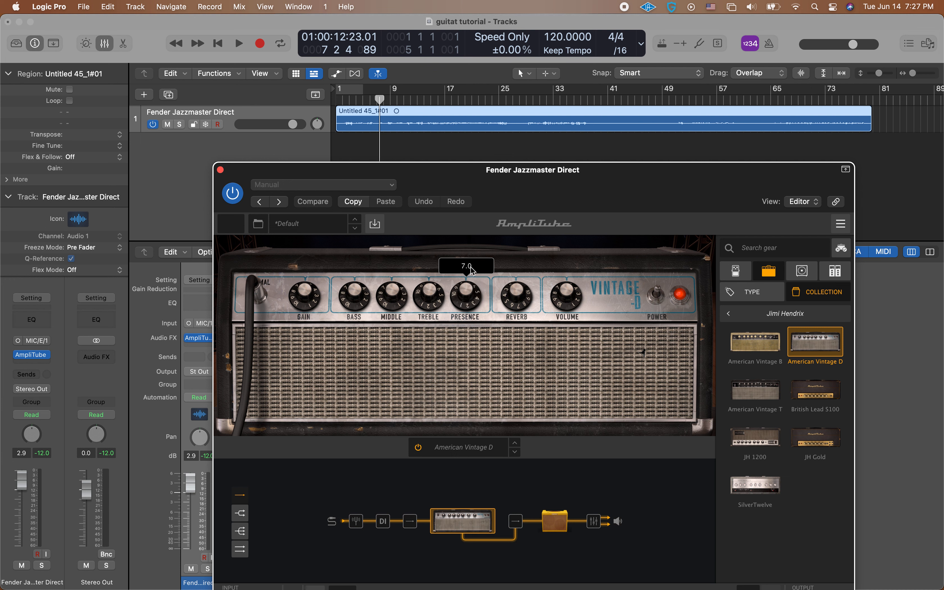
- Set the amp's middle to 5.1 and its presence to 7.9 while playing back the guitar region
drag(358, 303, 384, 295)
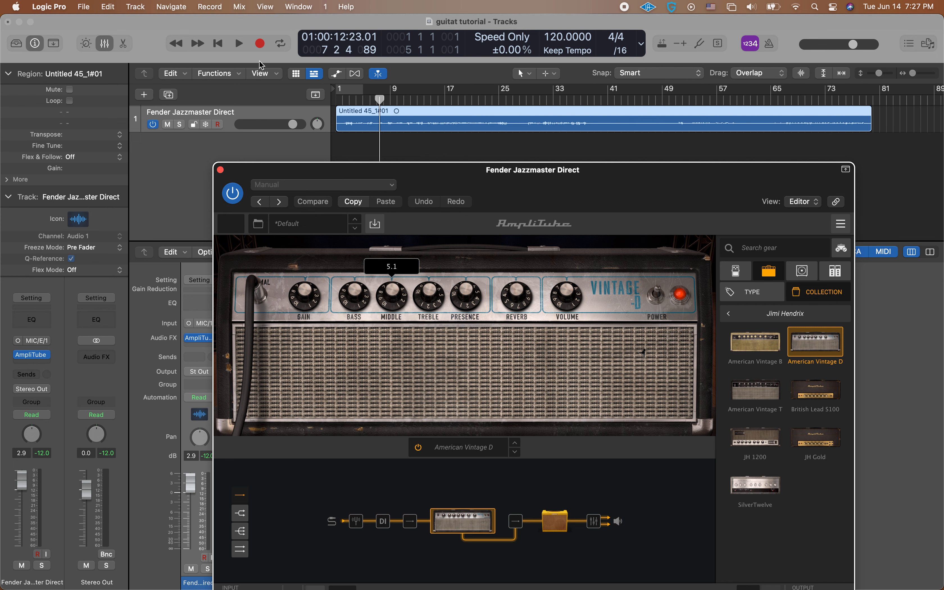
click(242, 45)
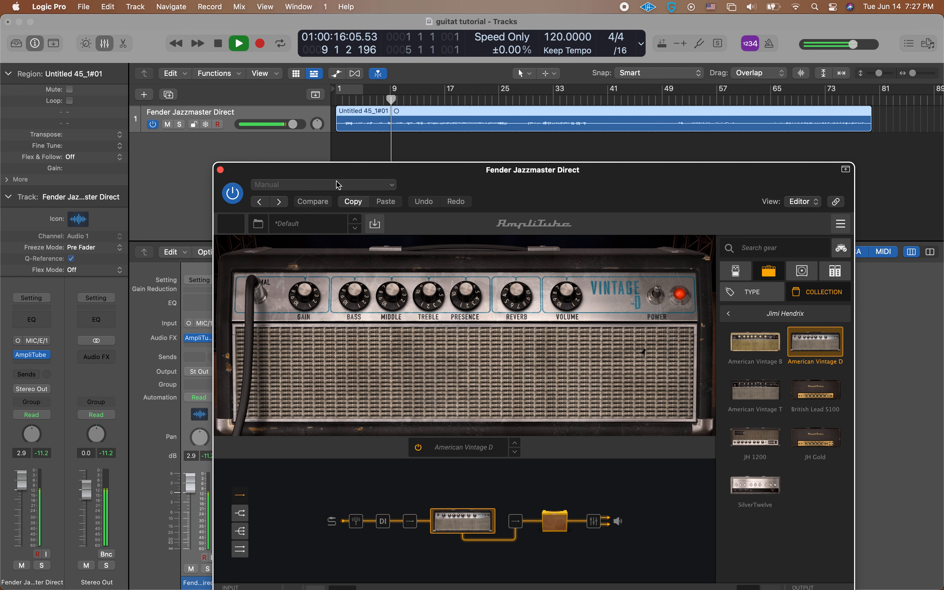
drag(429, 295, 433, 288)
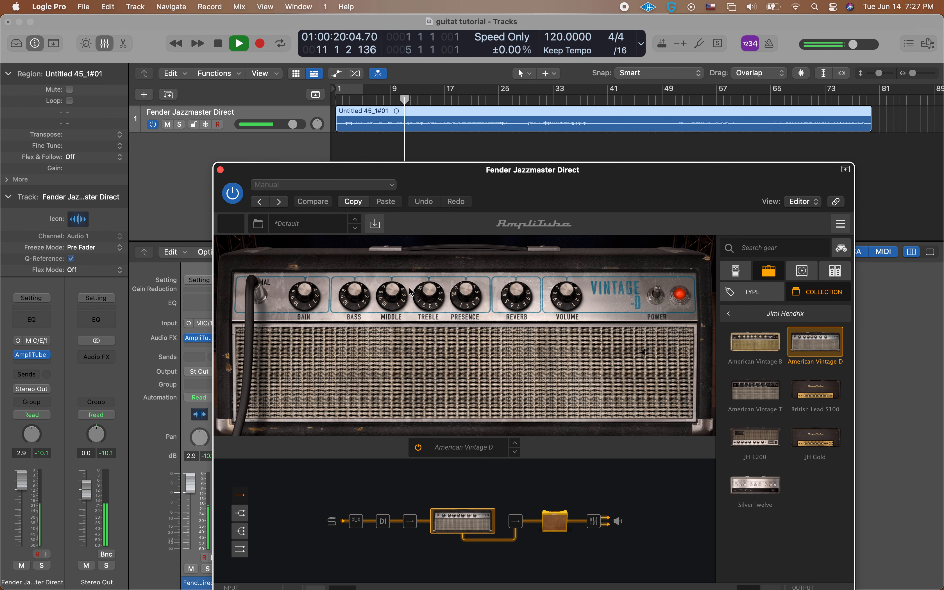
drag(390, 295, 346, 289)
drag(429, 295, 468, 294)
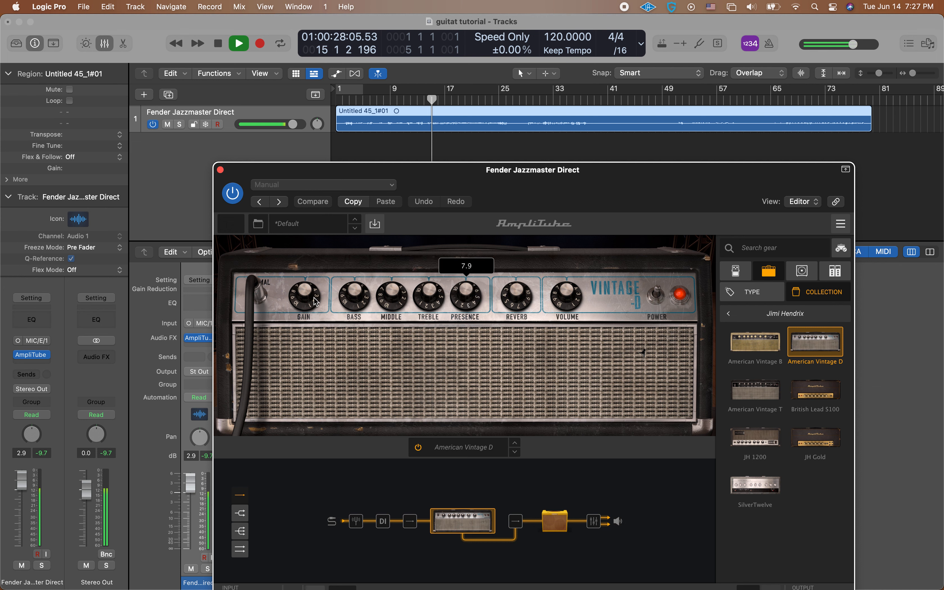
- Raise the amp's volume to 7.4 and lower AmpliTube's output level to -16.3 dB
drag(560, 291, 569, 278)
drag(643, 193, 630, 78)
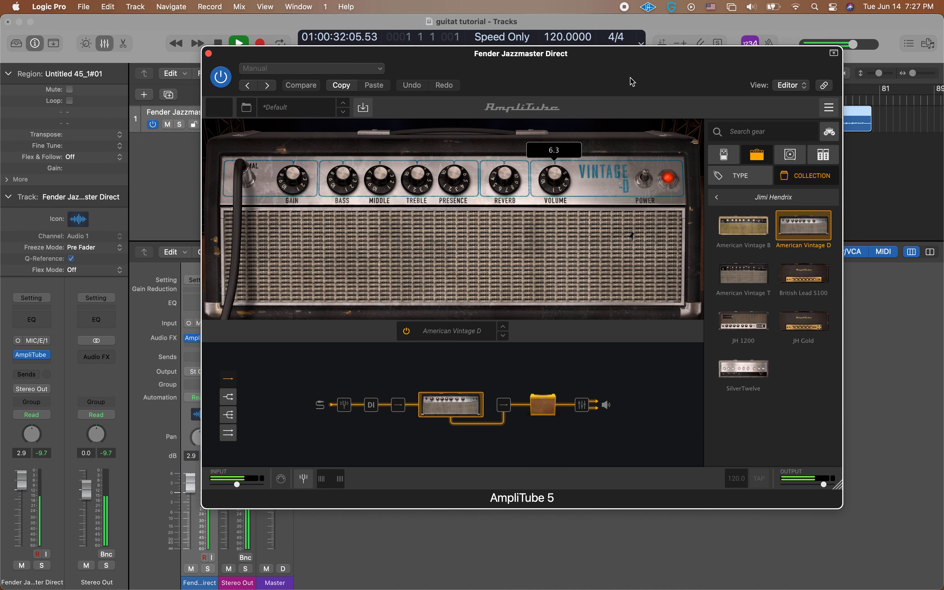
drag(823, 485, 811, 487)
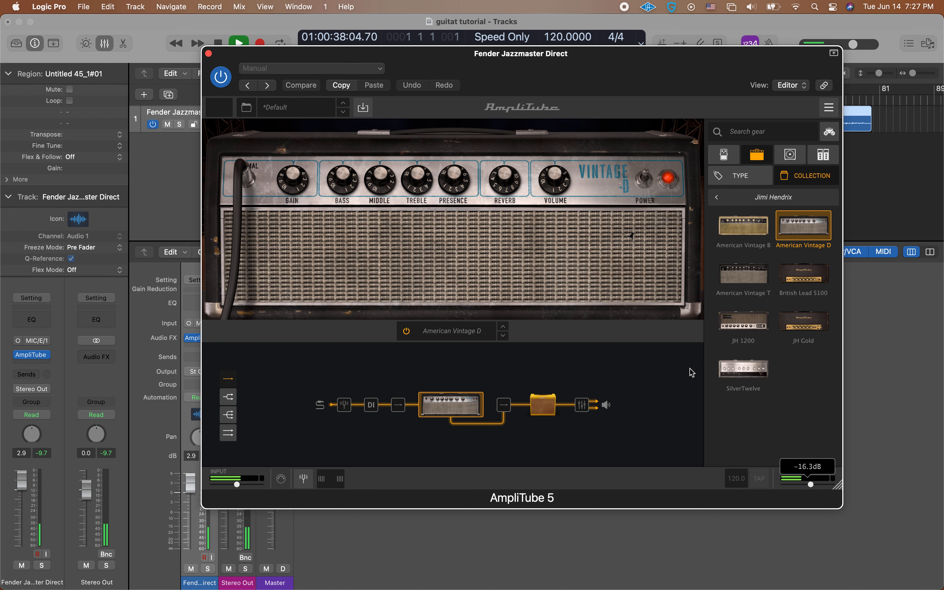
drag(535, 183, 547, 170)
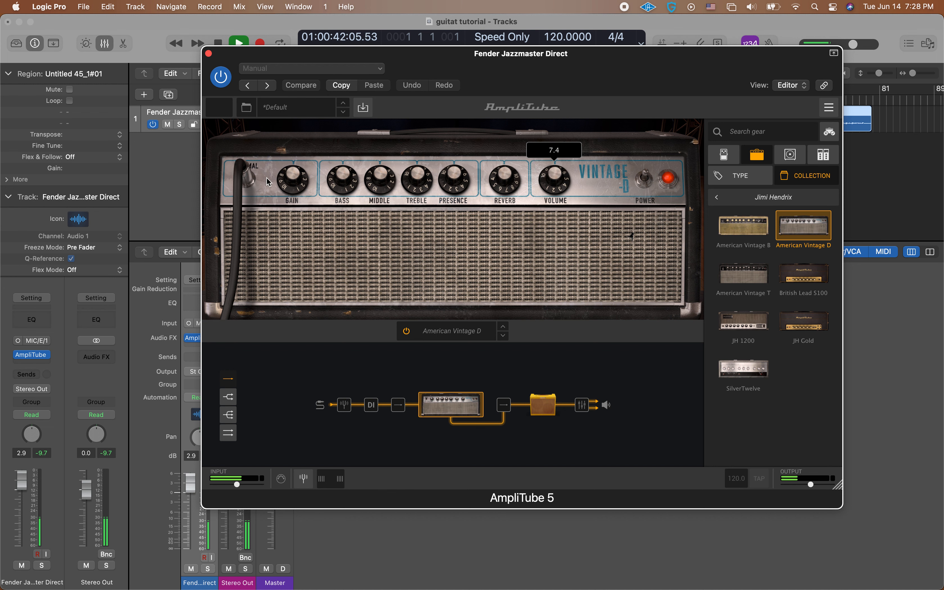
- Set the amp's gain to 6.0 and raise AmpliTube's output level partway
drag(291, 177, 291, 173)
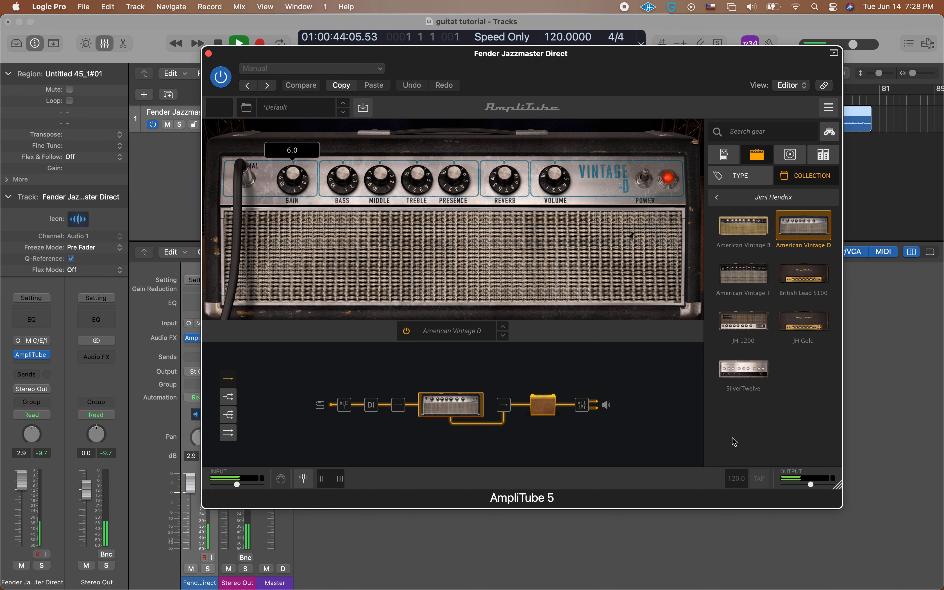
click(811, 484)
drag(810, 485, 817, 486)
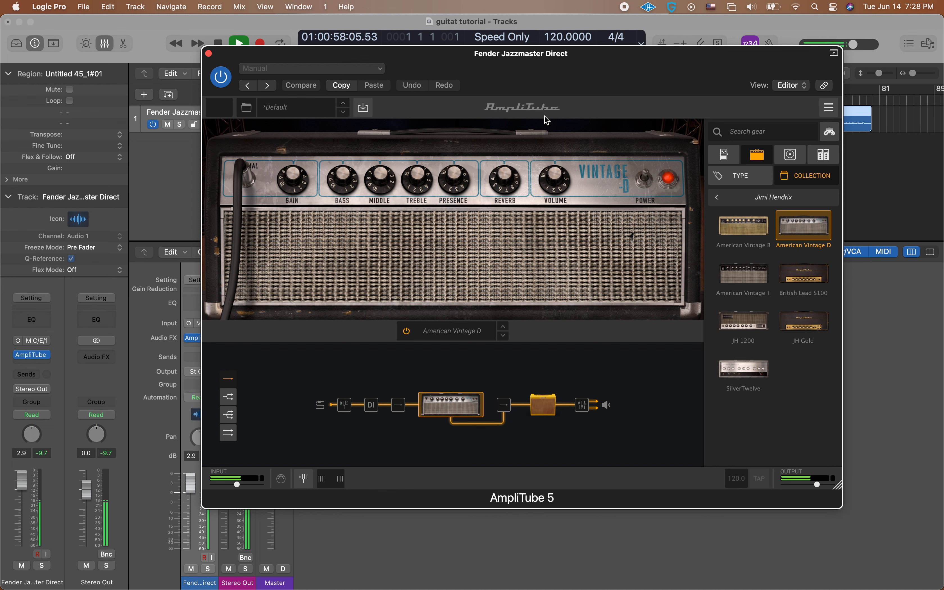
- Rebalance the tone with gain at 4.0, volume at 7.6 and output at -5.6 dB, and stop playback
drag(295, 183, 302, 215)
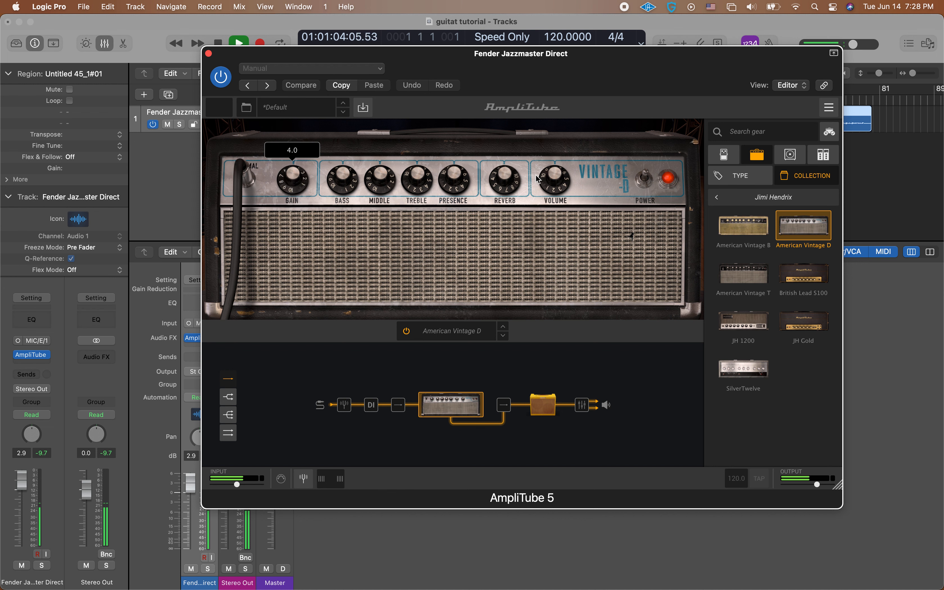
click(555, 183)
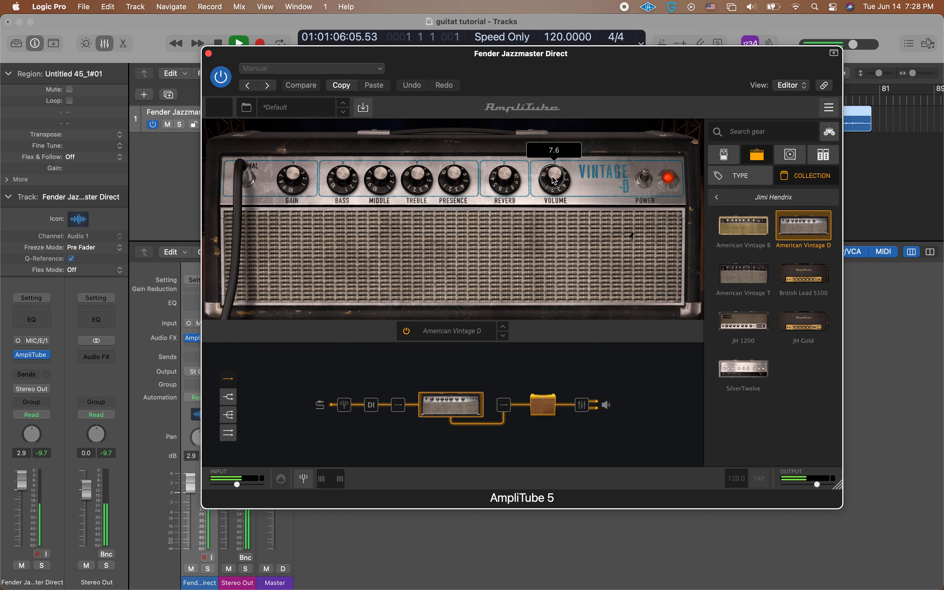
drag(820, 489, 822, 490)
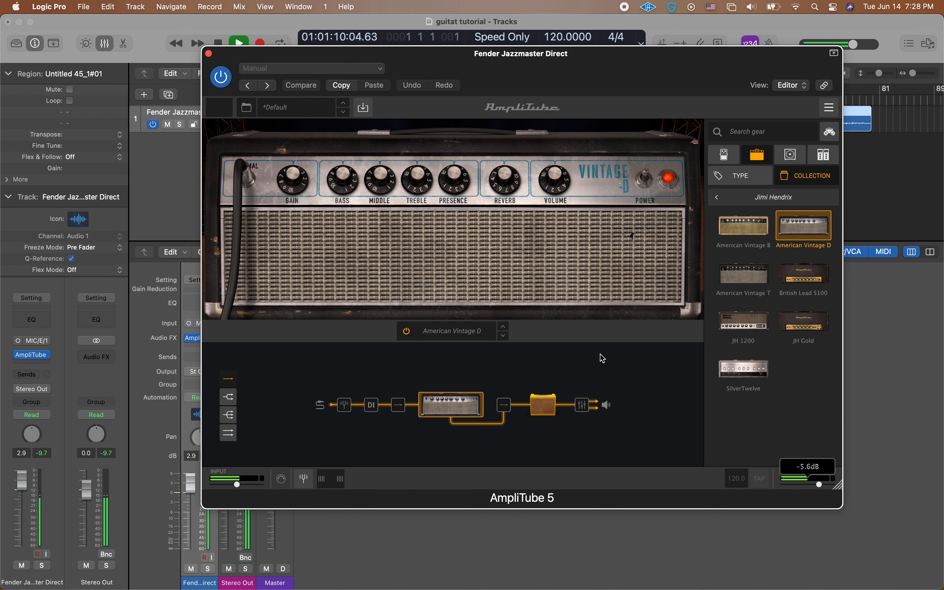
key(space)
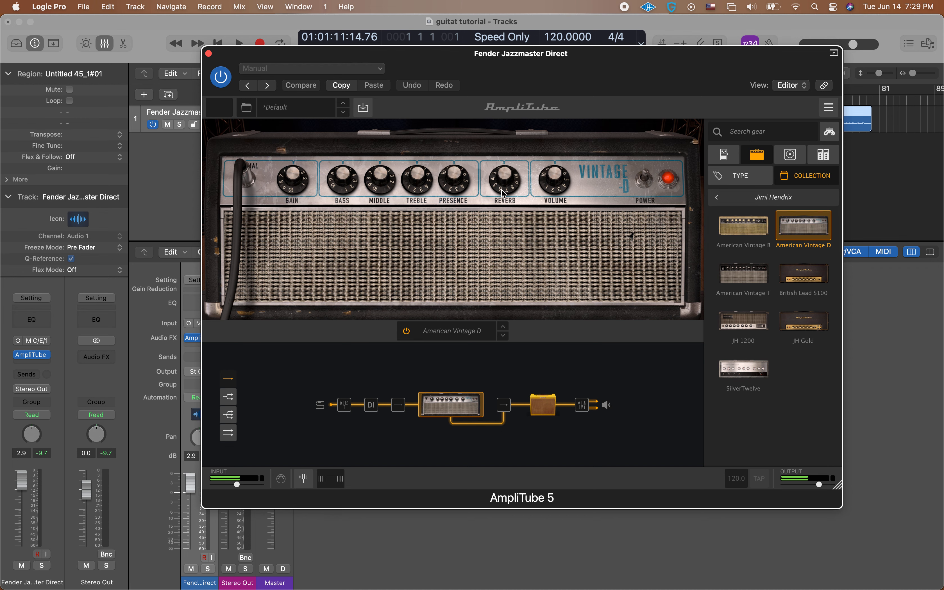
- Play the guitar region, set the amp's reverb to 3.7, and restart playback near the region's beginning
drag(461, 64, 462, 94)
click(239, 43)
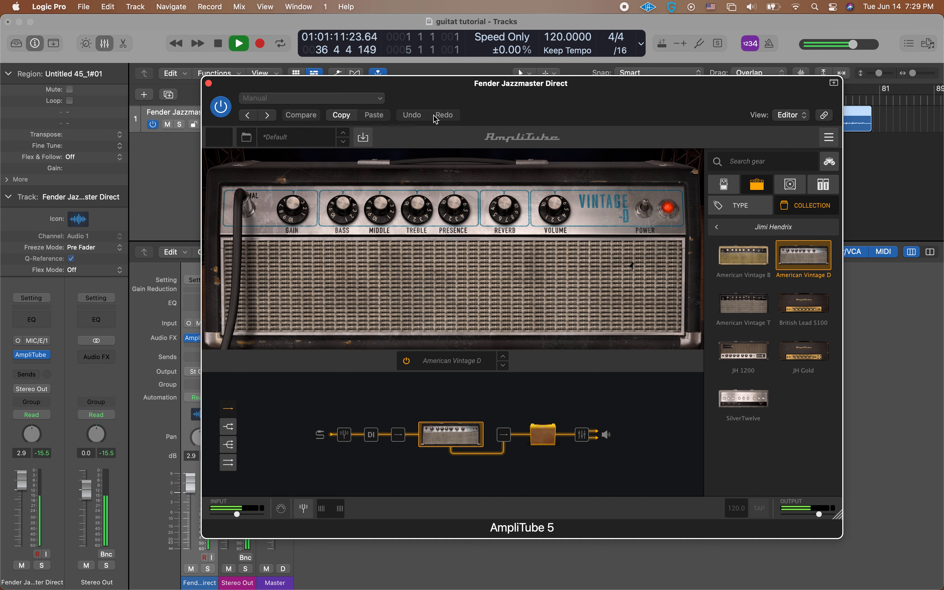
mouse_move(506, 214)
drag(505, 215, 493, 159)
drag(493, 104, 493, 180)
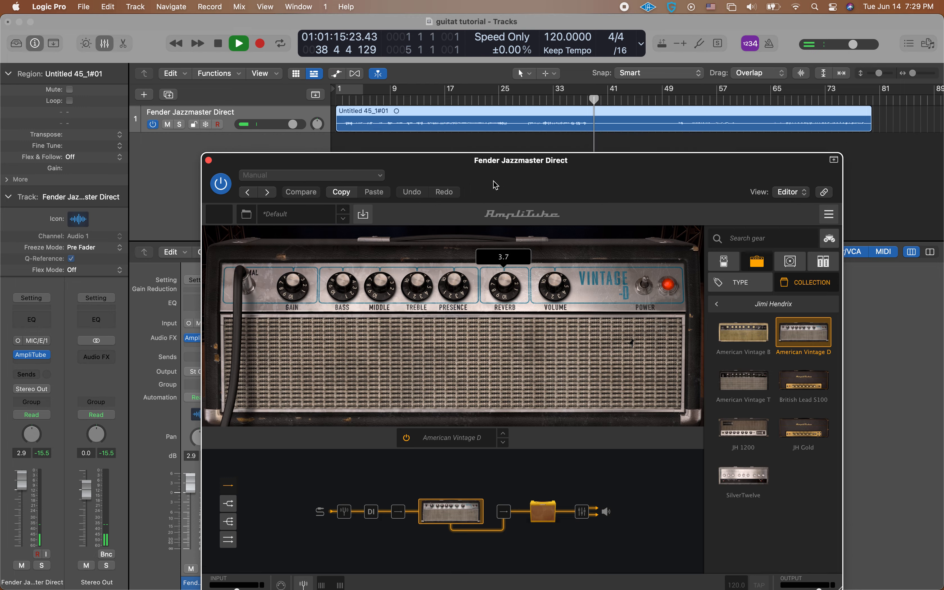
click(350, 99)
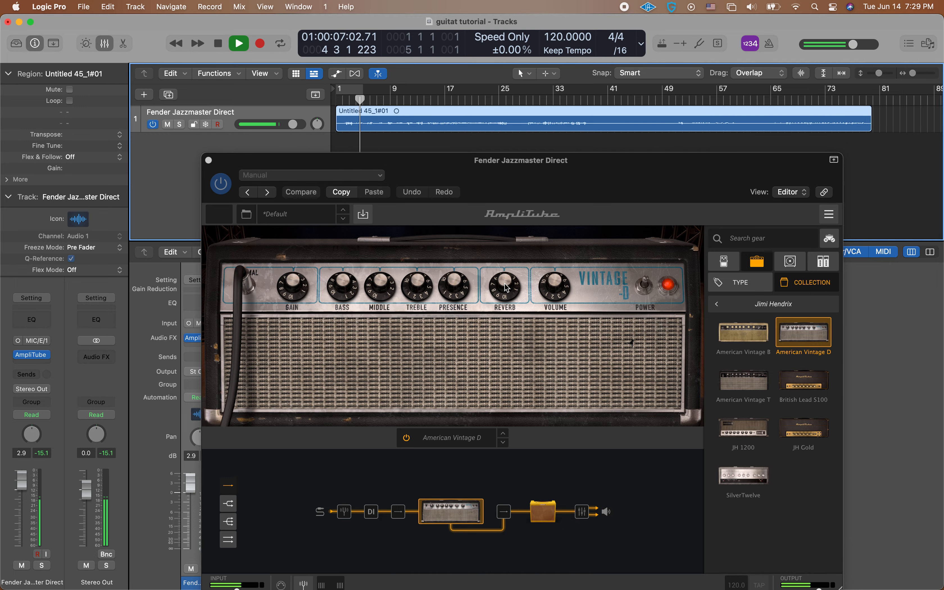
- Lower the amp's reverb and raise AmpliTube's output level slightly, and stop playback
drag(507, 288, 509, 308)
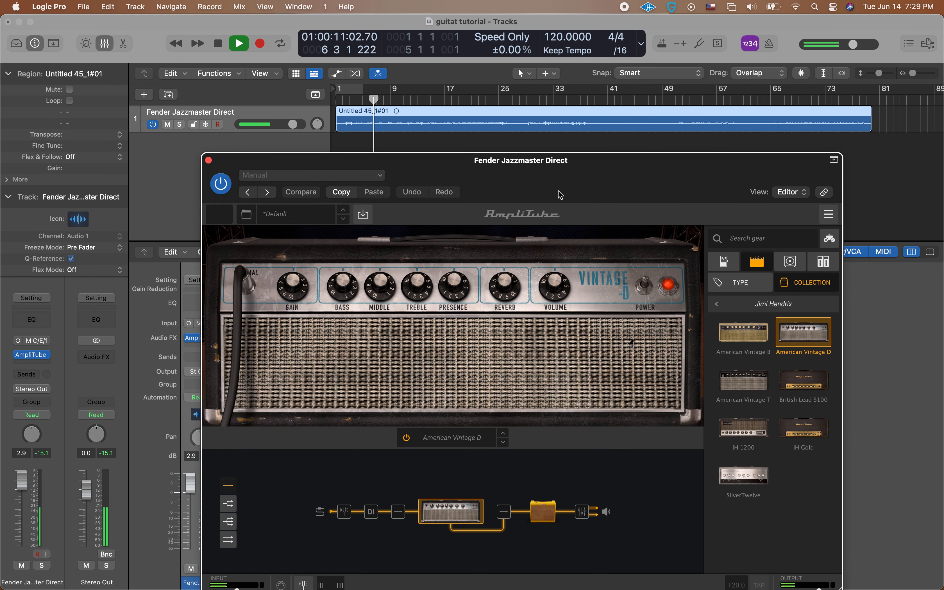
drag(559, 190, 562, 125)
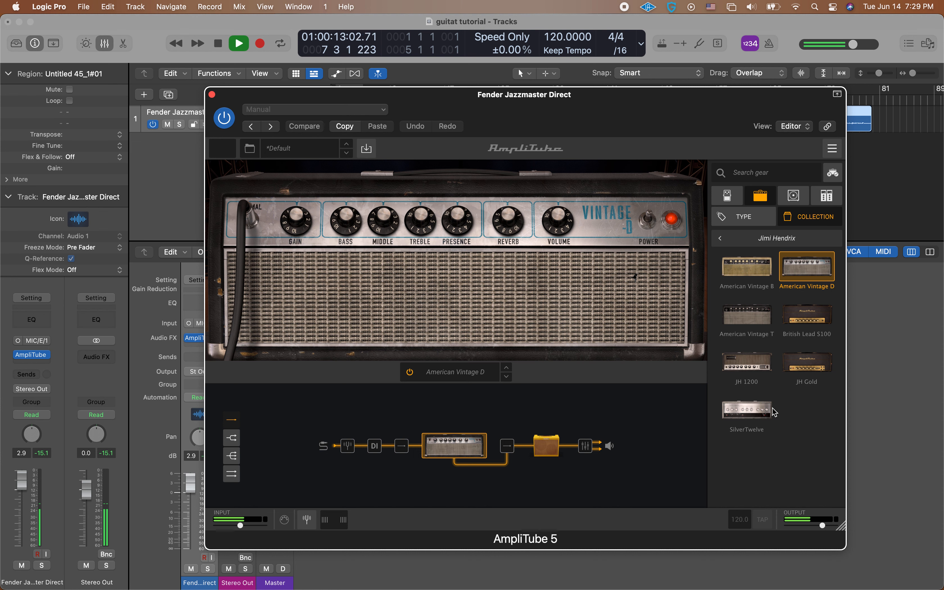
drag(822, 526, 828, 529)
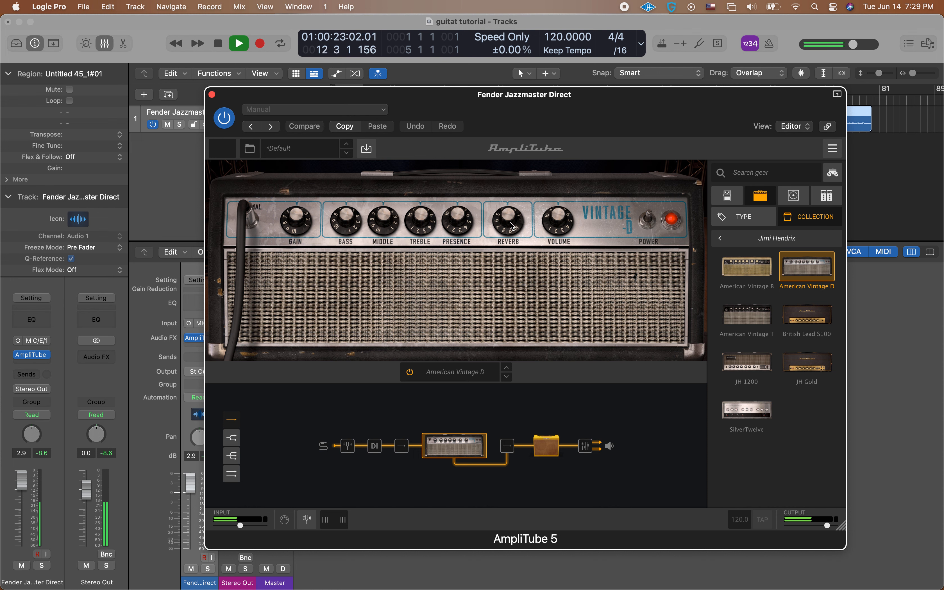
drag(512, 225, 514, 234)
key(space)
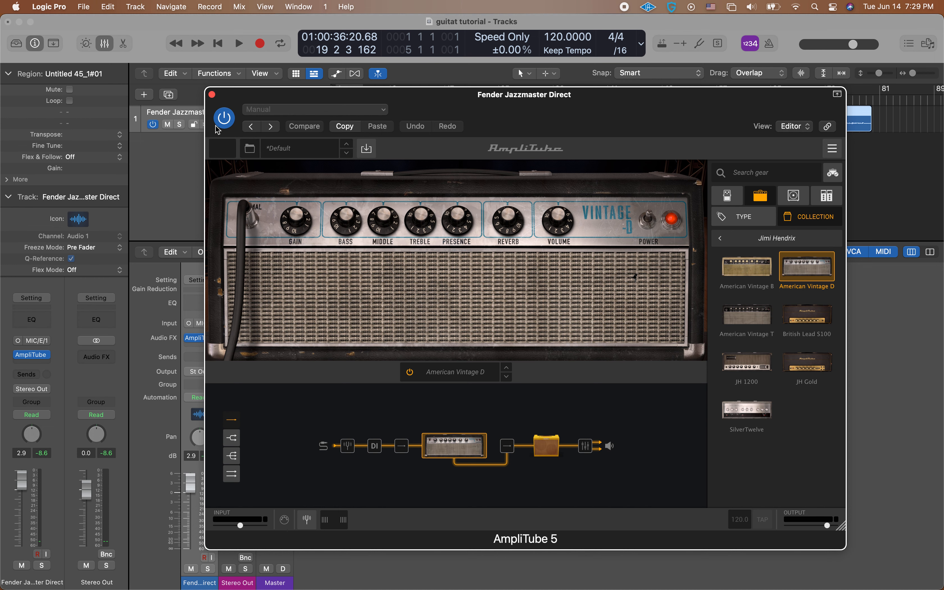
- Close and bypass AmpliTube on the Fender Jazzmaster Direct channel and insert a mono Amp Designer after it
click(212, 94)
click(189, 339)
click(211, 347)
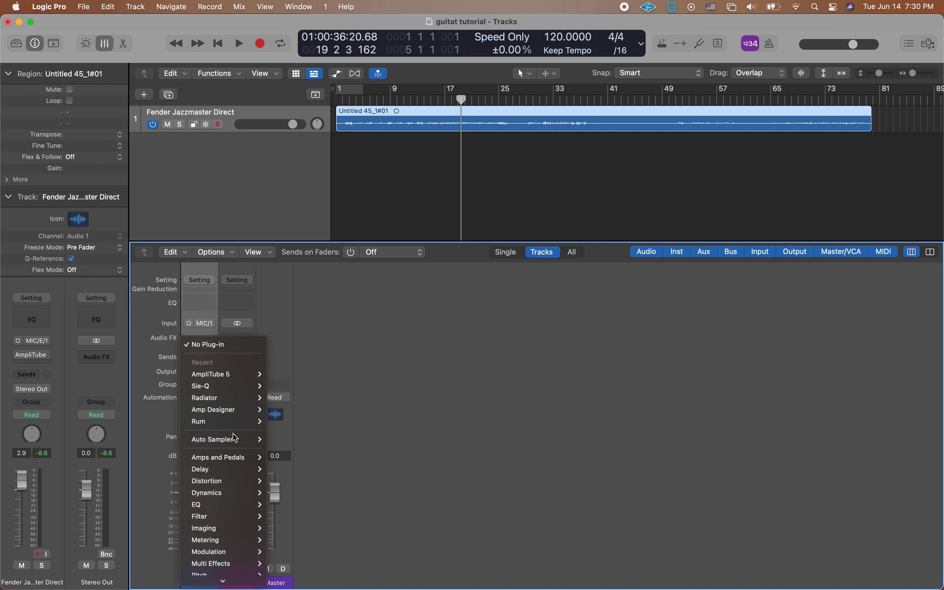
mouse_move(238, 460)
mouse_move(281, 463)
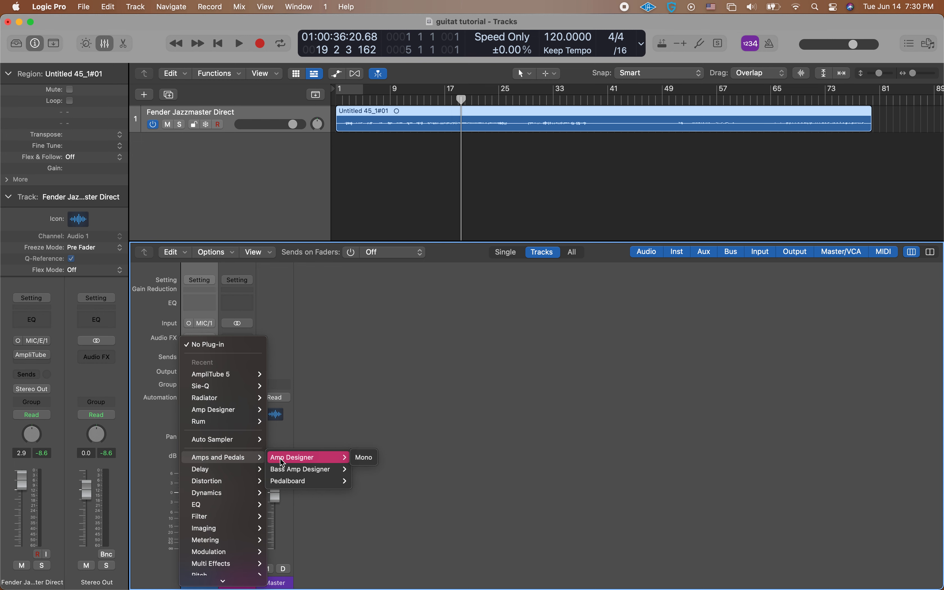
click(364, 458)
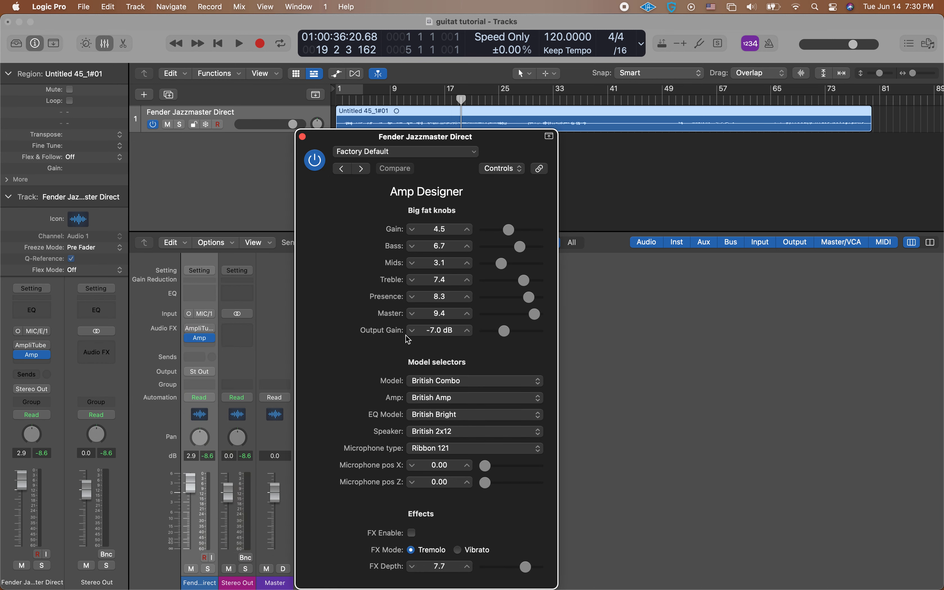
- Show Amp Designer in its graphical editor view and select the Small Brown Panel Combo model
click(511, 169)
click(513, 197)
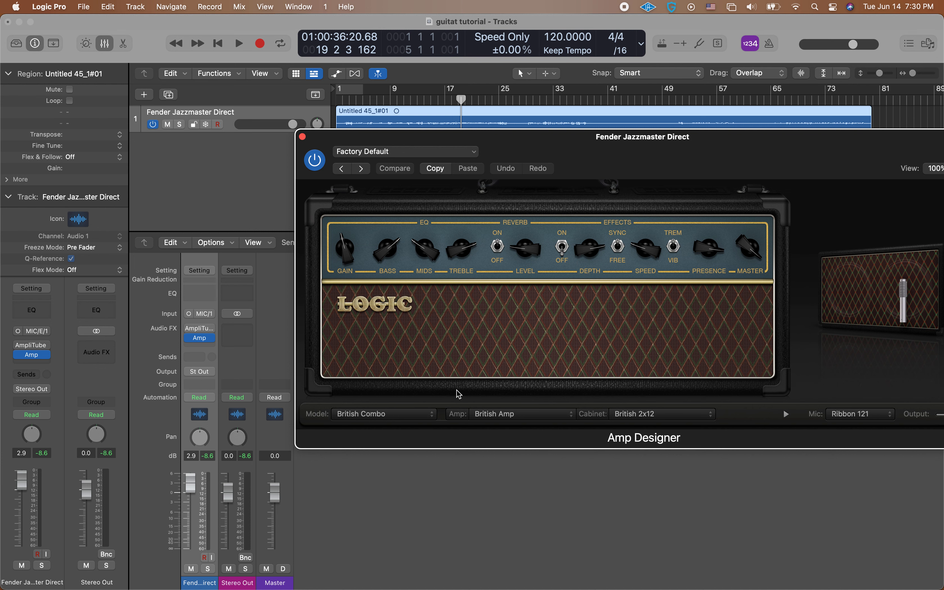
click(390, 414)
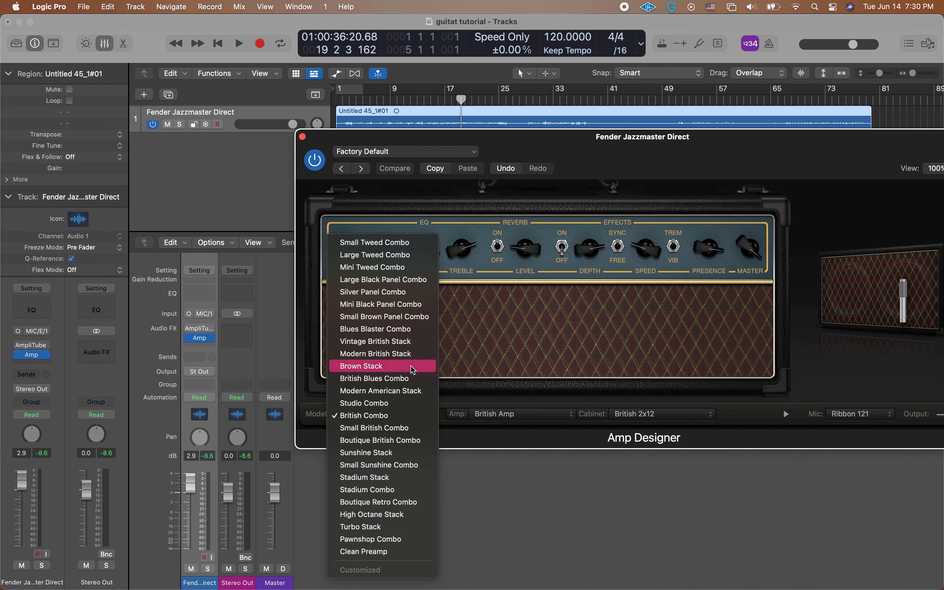
click(400, 318)
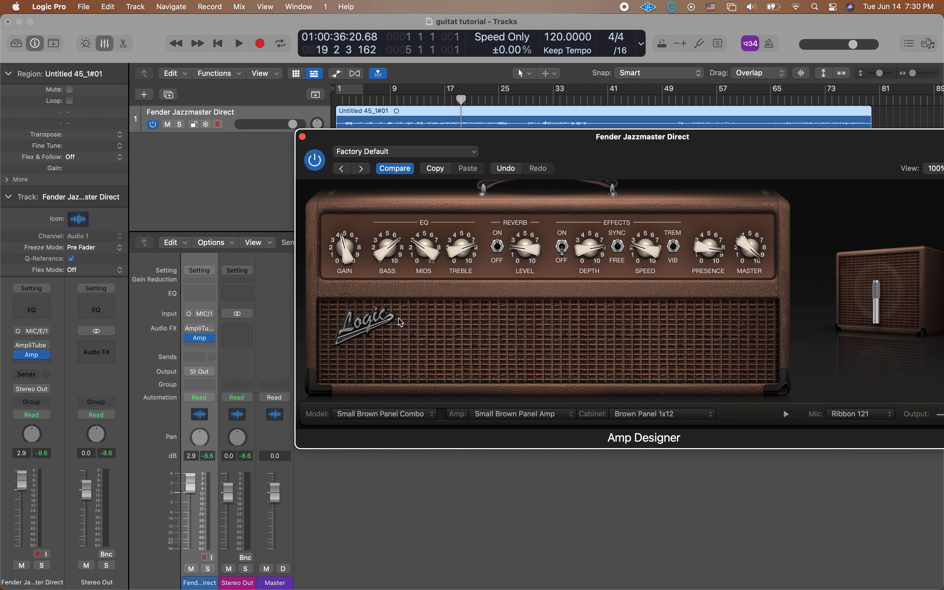
- Use the Dynamic 20 microphone and move it farther away from the cabinet's speaker
click(862, 415)
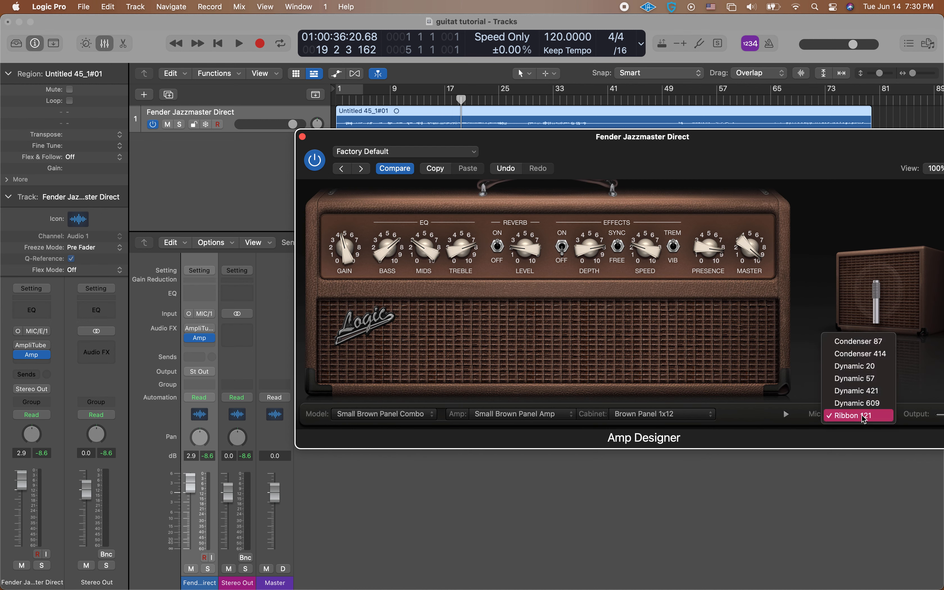
click(860, 367)
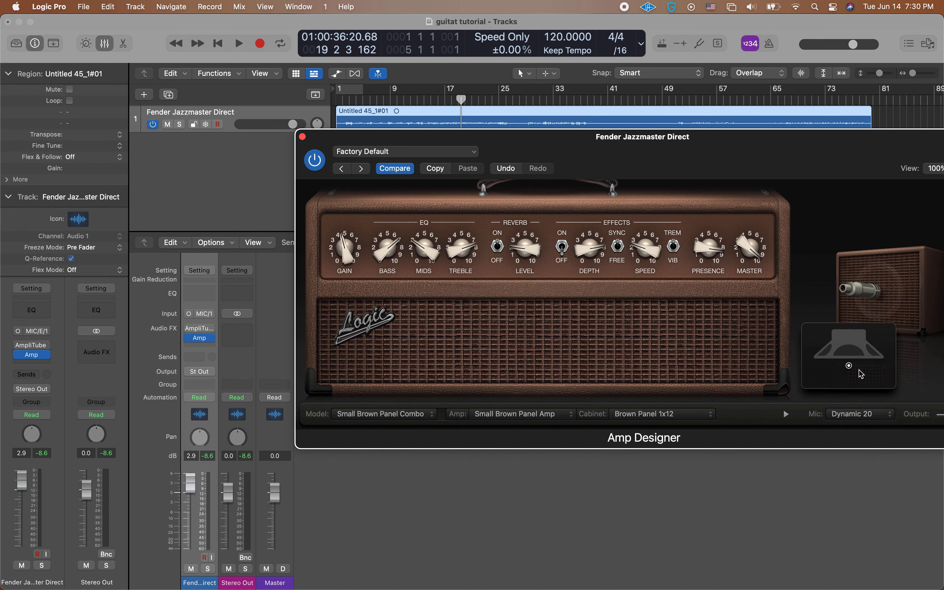
drag(851, 369, 852, 396)
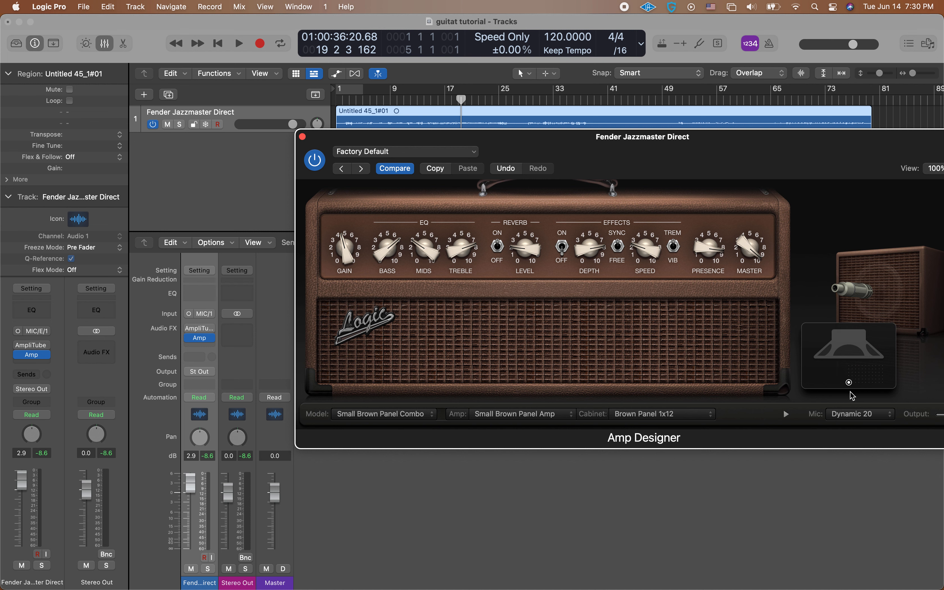
- Play the guitar region and lower the amp's gain and bass while raising the mids slightly
click(240, 44)
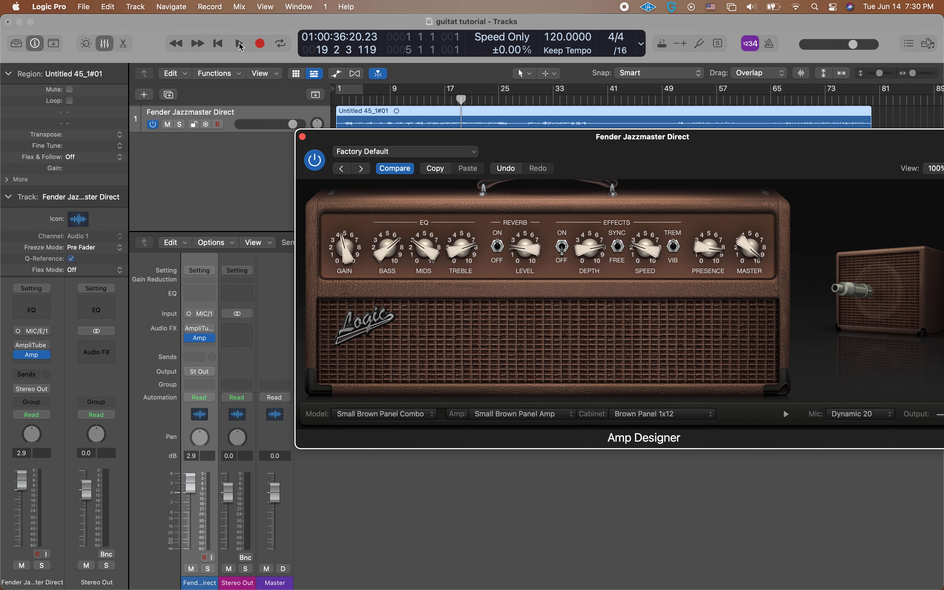
drag(621, 142, 541, 230)
drag(265, 345, 267, 353)
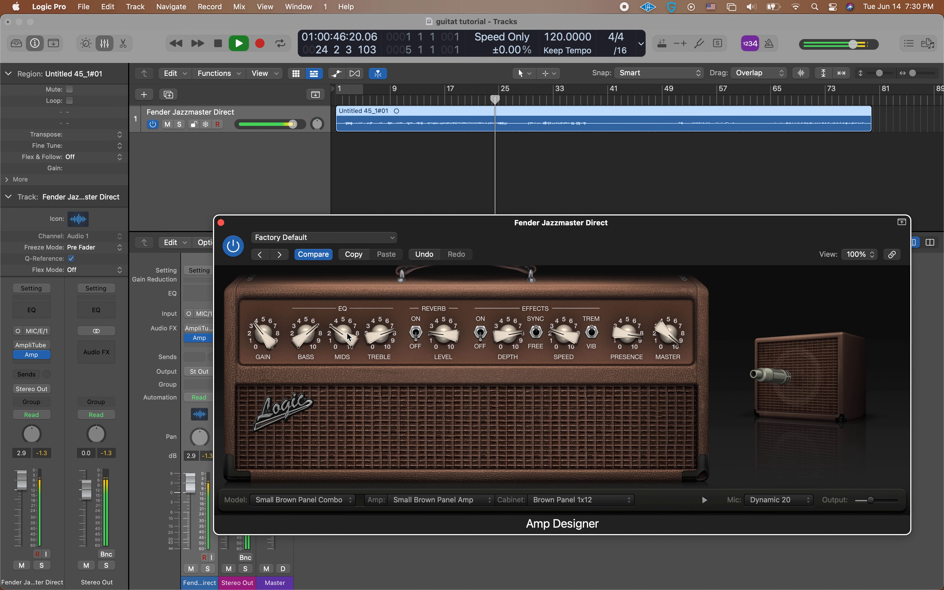
drag(311, 344, 380, 330)
- Restart playback near the region's beginning, raise the amp's master, and set the output level to -3.5 dB
click(354, 100)
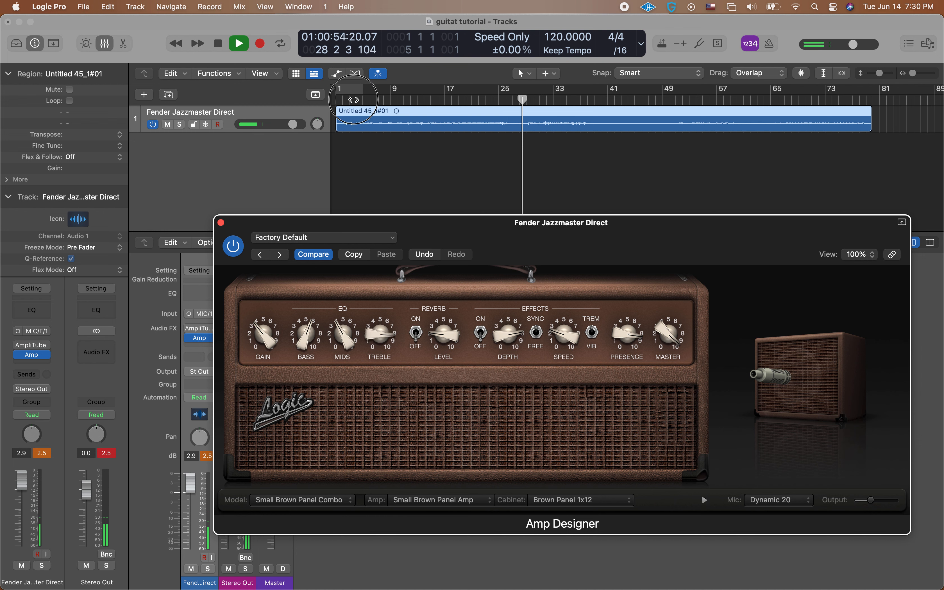
click(377, 338)
mouse_move(840, 460)
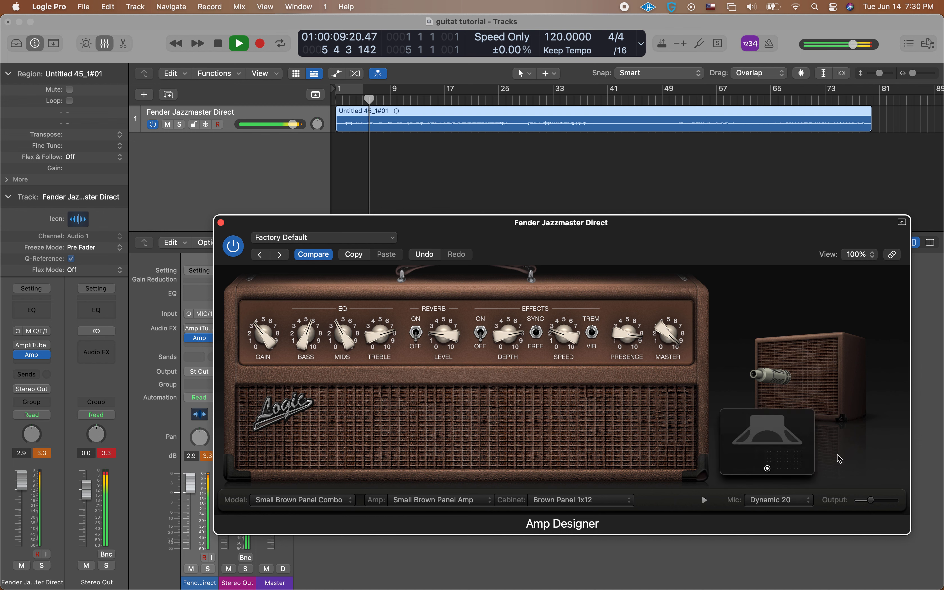
drag(869, 500, 866, 500)
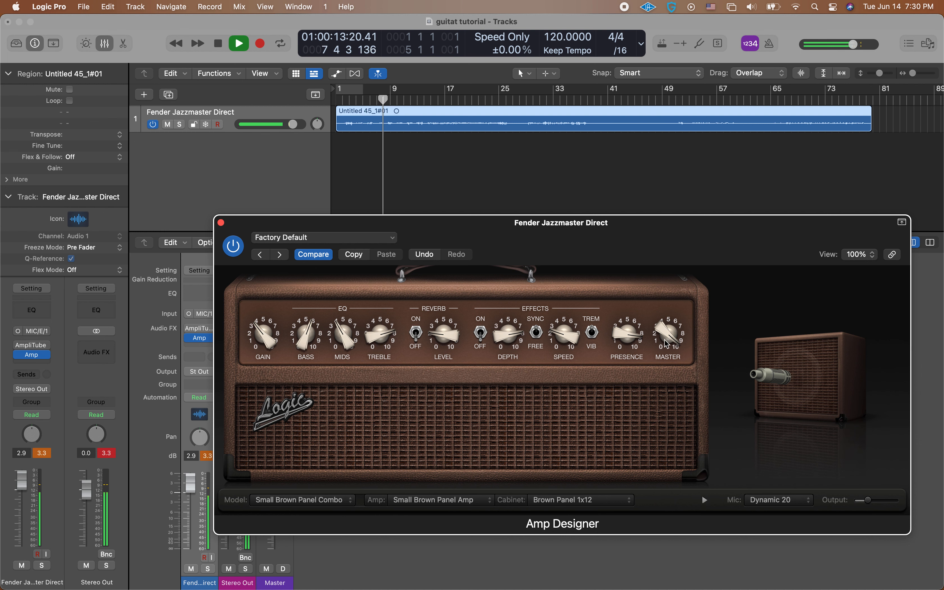
drag(867, 502, 873, 500)
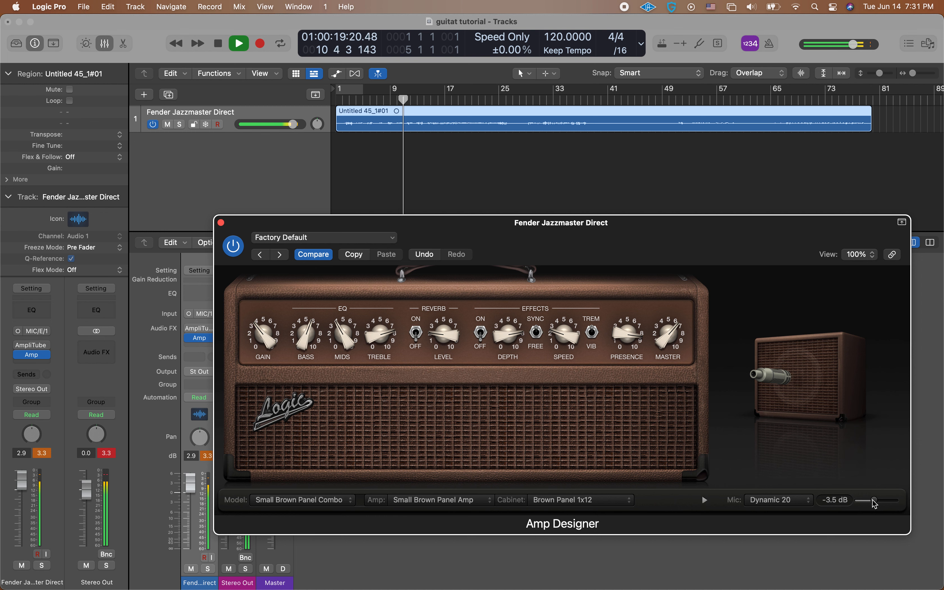
- Fine-tune the amp's master during playback, lower its treble and gain slightly, and raise the mids
drag(667, 343, 668, 344)
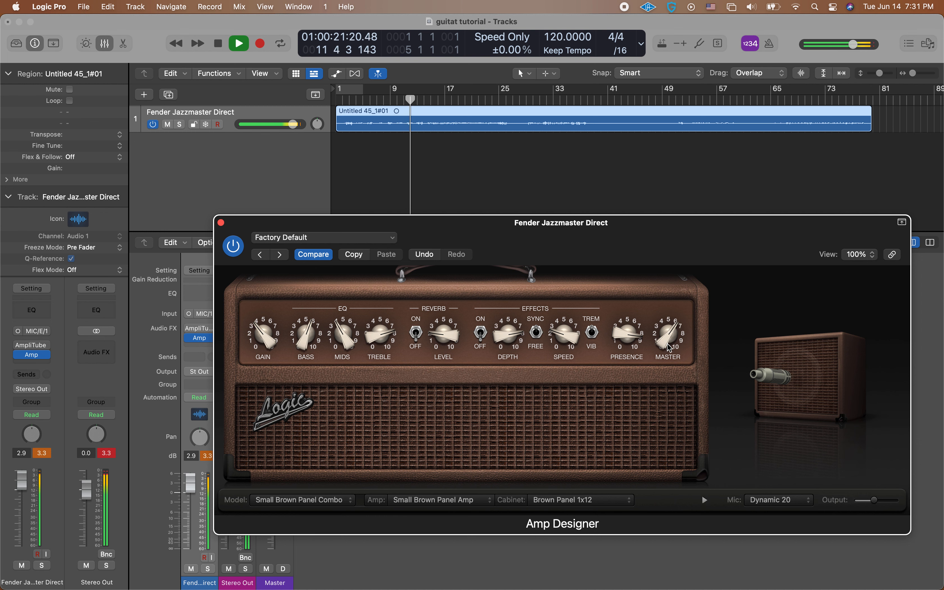
drag(378, 340, 377, 348)
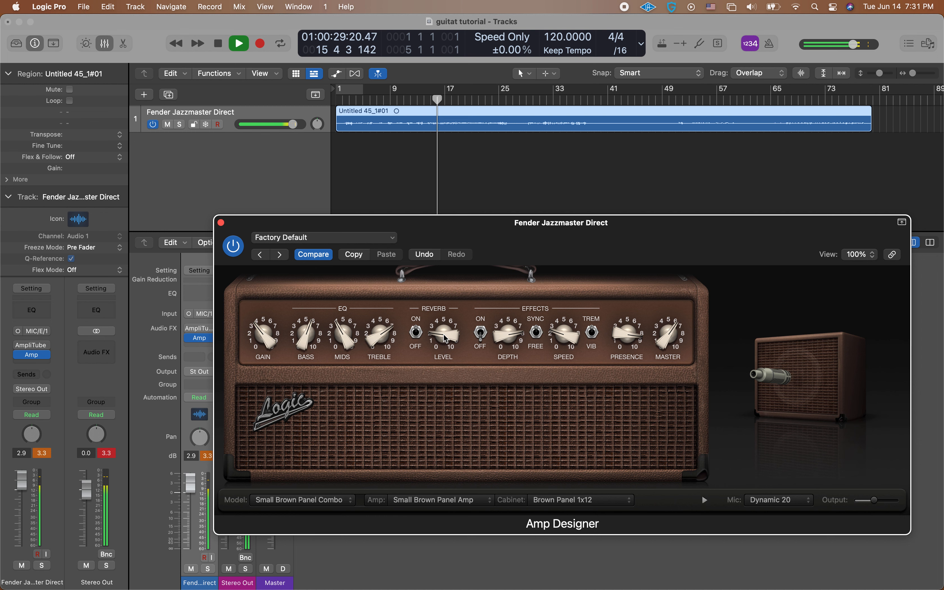
drag(265, 338, 264, 344)
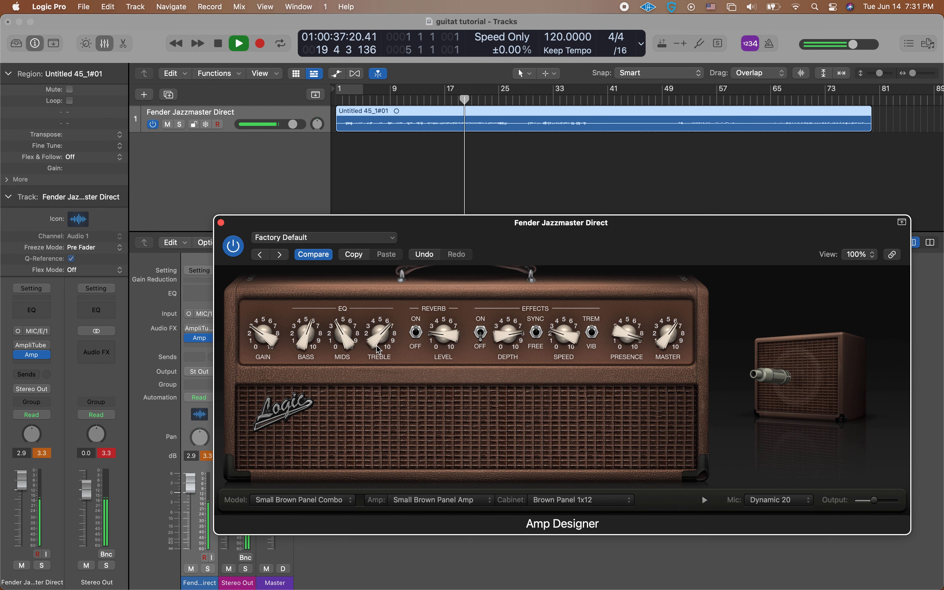
drag(341, 336, 340, 294)
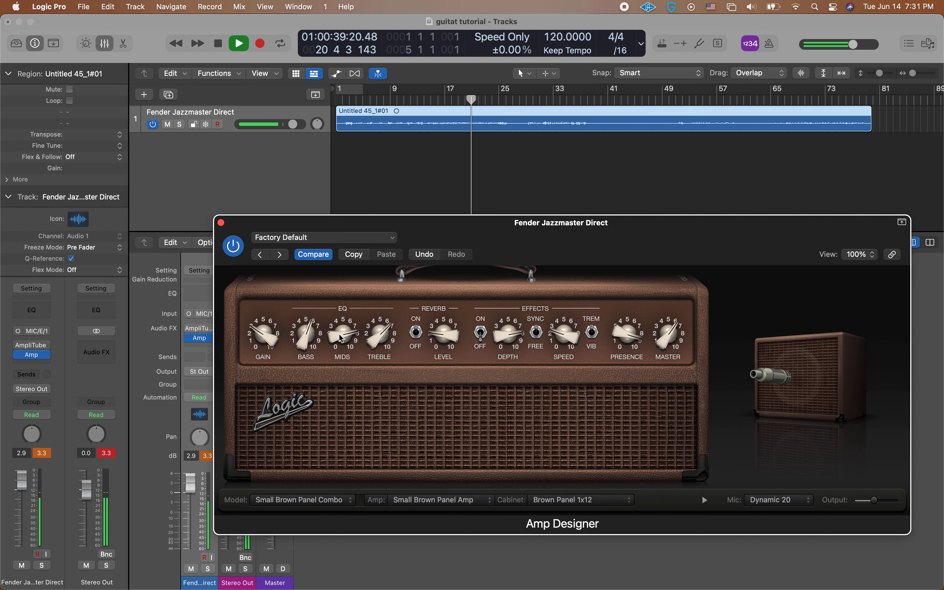
drag(341, 339, 345, 365)
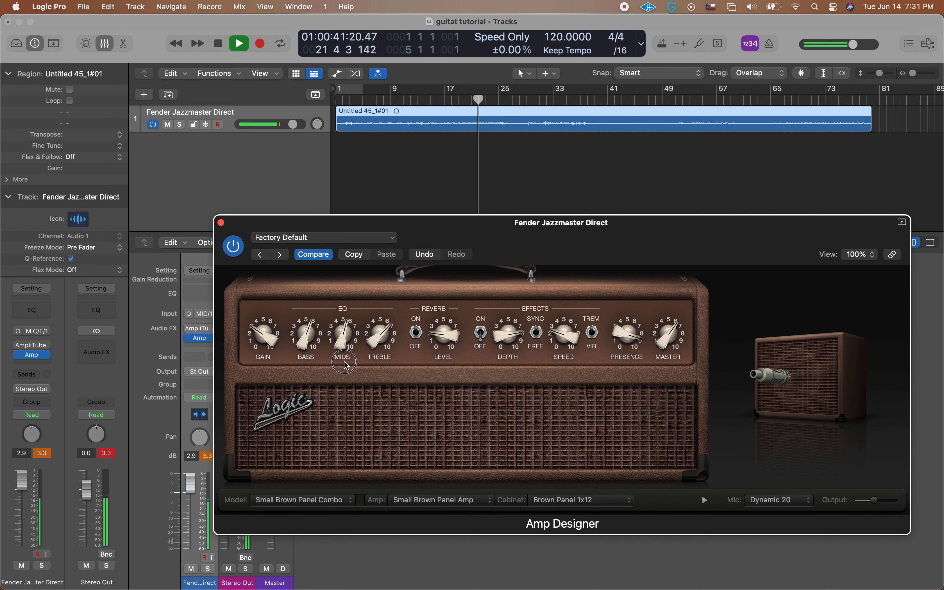
- Fine-tune the amp's treble, raise the reverb level slightly, and stop playback
click(300, 340)
click(376, 339)
drag(377, 340, 376, 330)
click(448, 336)
drag(449, 339, 446, 330)
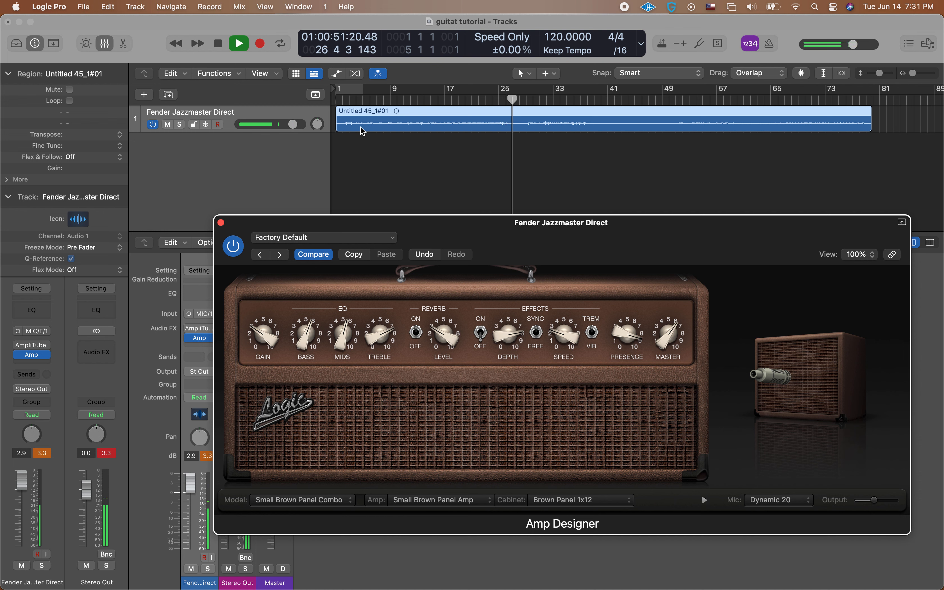
click(219, 44)
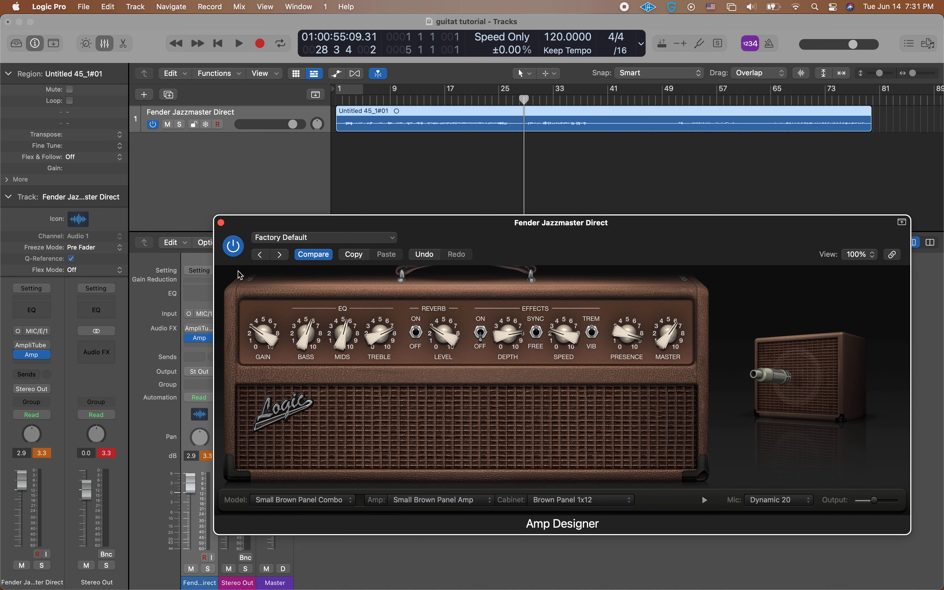
- Bypass Amp Designer, enable AmpliTube on the guitar channel instead, and show AmpliTube in its graphical editor view
click(221, 223)
mouse_move(191, 342)
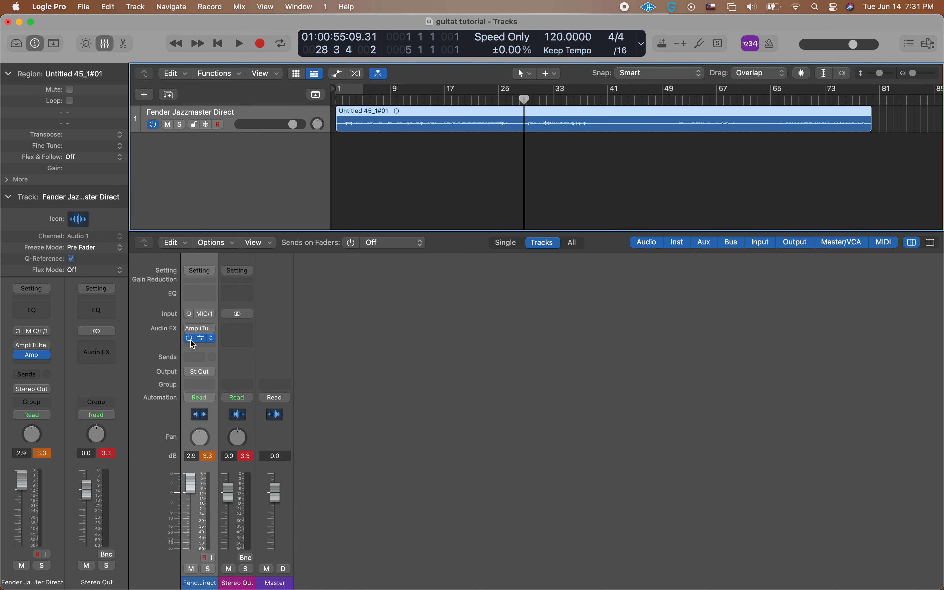
click(191, 332)
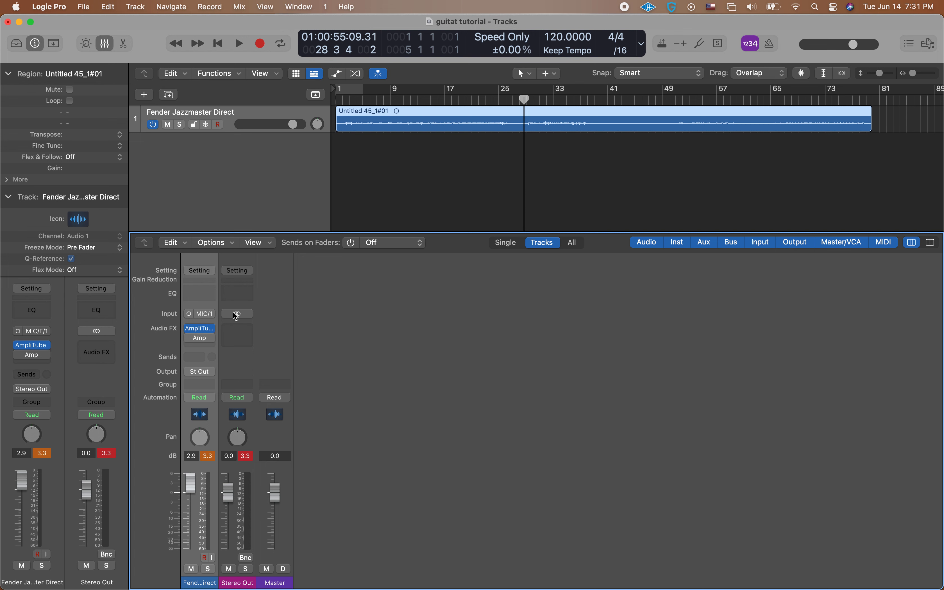
click(201, 330)
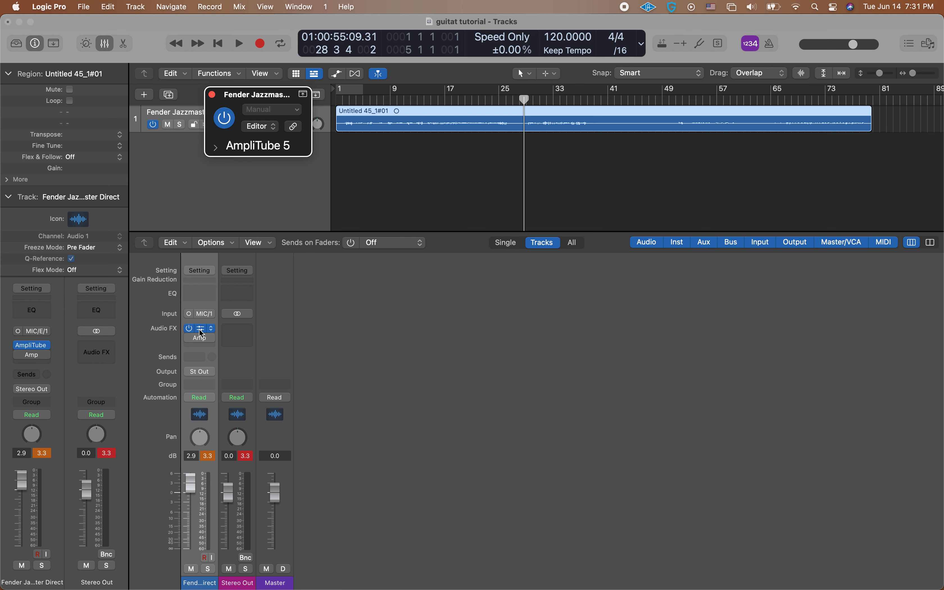
click(273, 126)
click(279, 155)
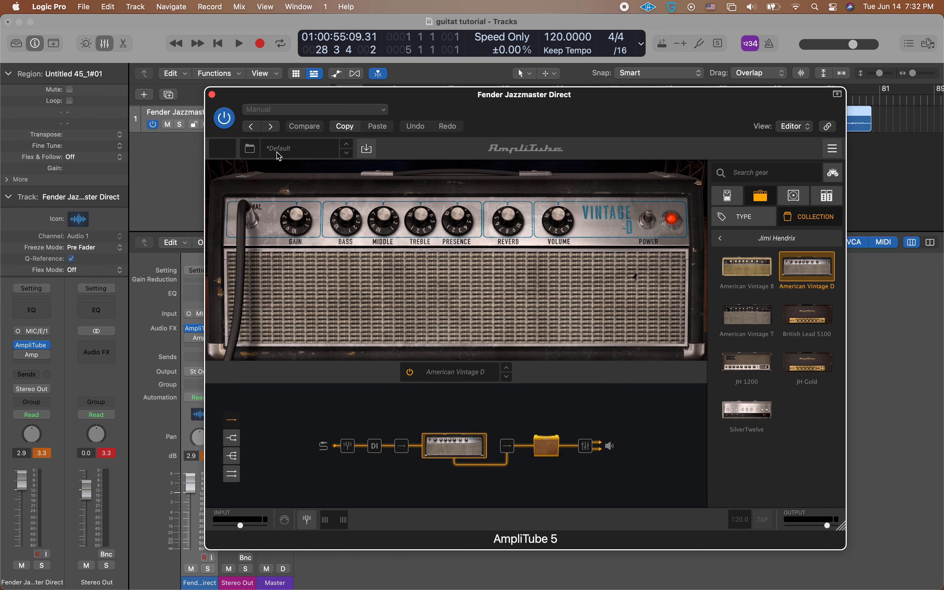
- Listen briefly to the guitar through AmpliTube, close its window, and place the stopped playhead at bar 6
click(239, 44)
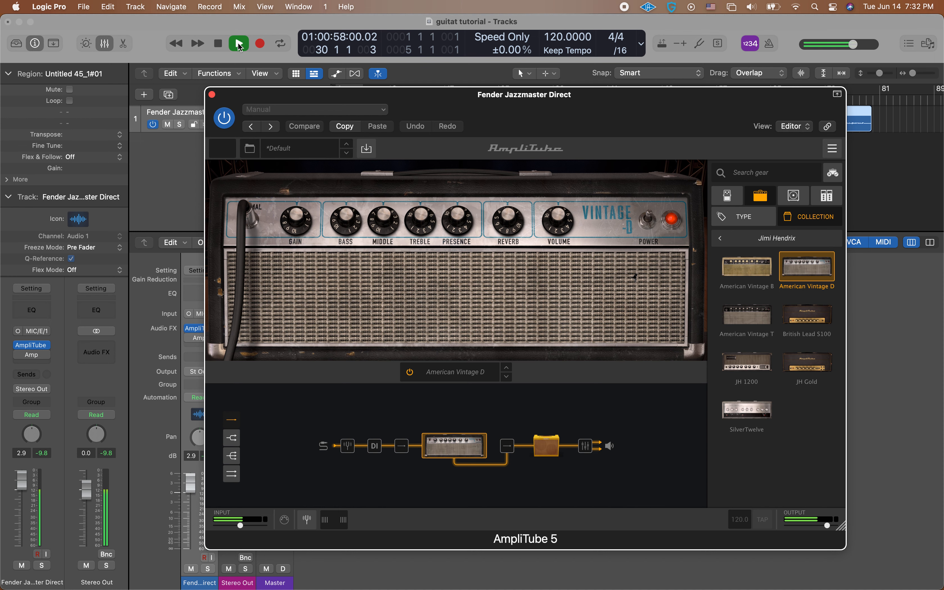
click(212, 95)
key(space)
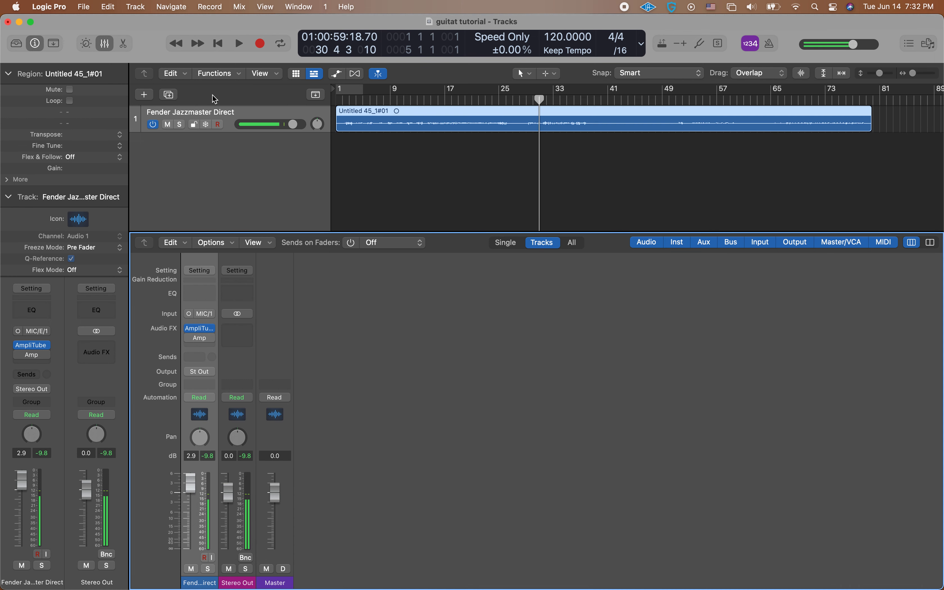
click(370, 101)
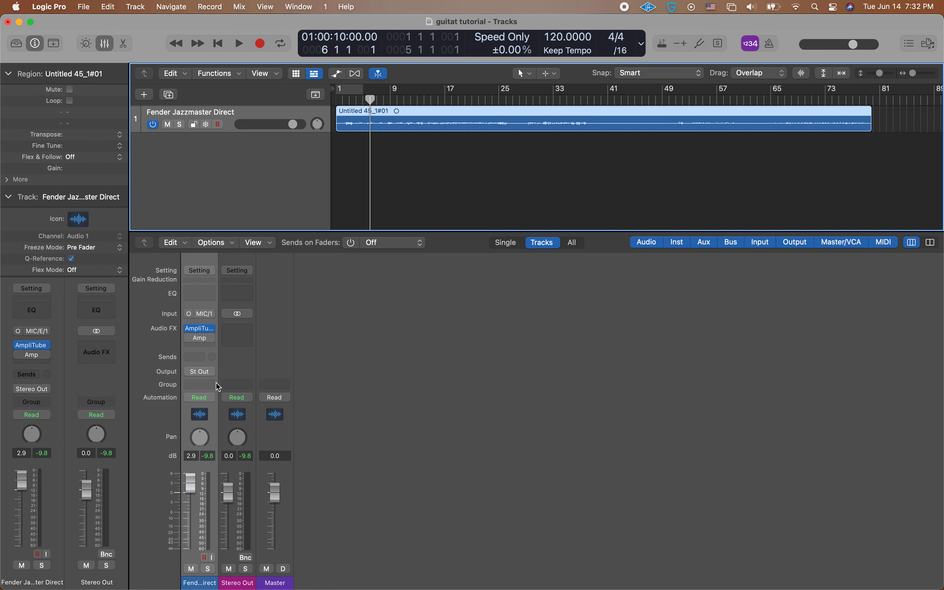
- Add a send to Bus 1 on the Fender Jazzmaster Direct channel
click(200, 358)
mouse_move(203, 376)
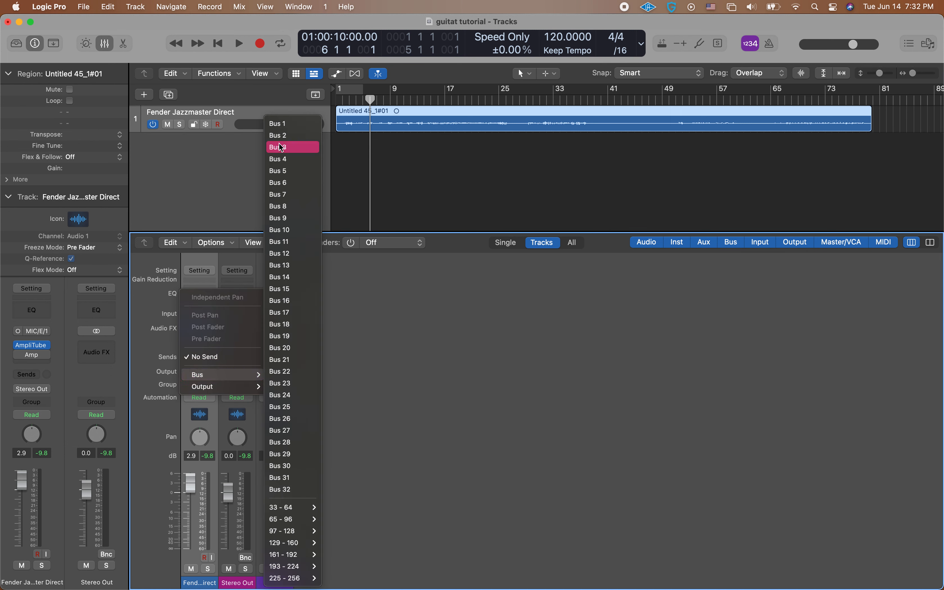
click(279, 123)
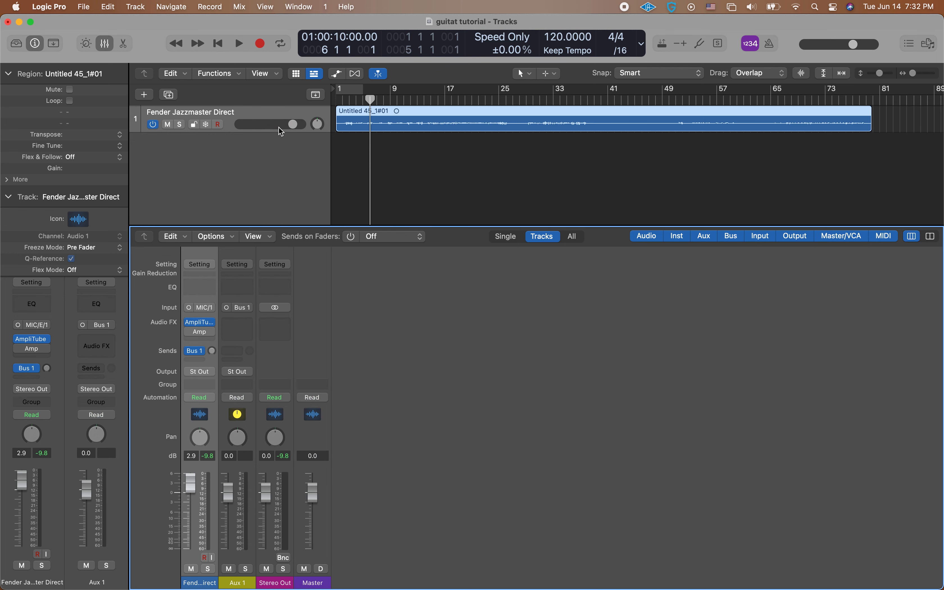
- Insert Universal Audio's UAD Ocean Way Studios as a Mono->Stereo effect on the Aux 1 channel
click(238, 384)
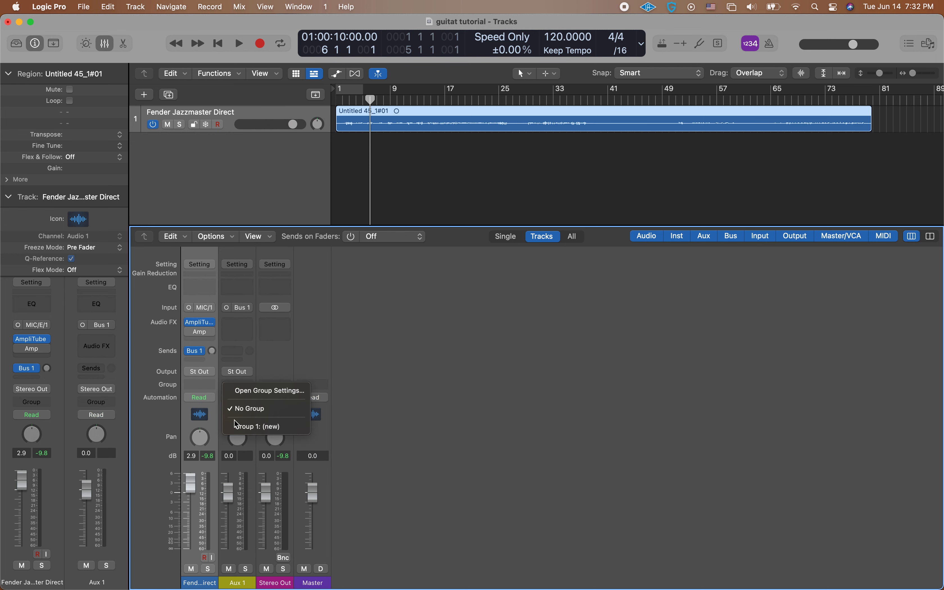
click(248, 330)
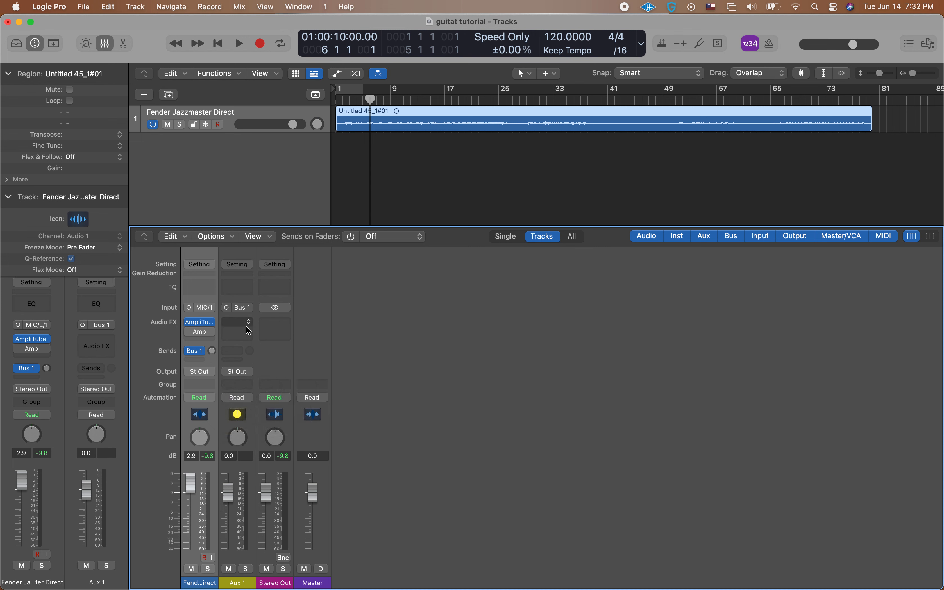
click(248, 324)
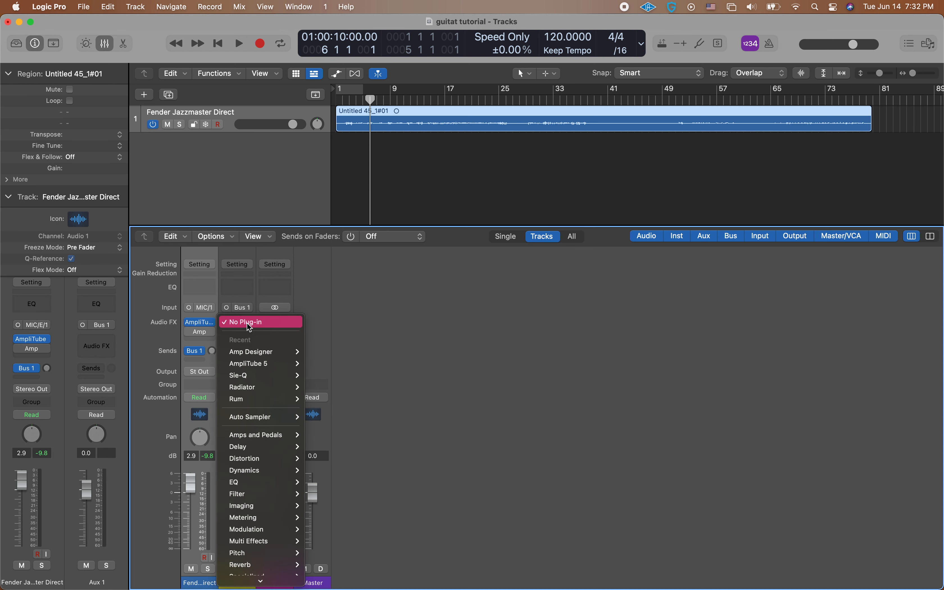
mouse_move(253, 583)
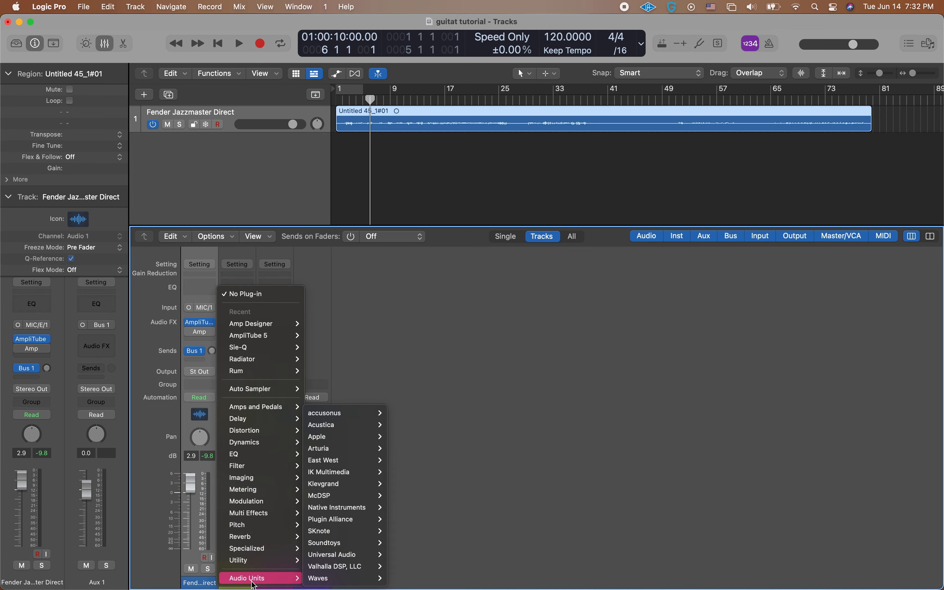
mouse_move(343, 553)
mouse_move(425, 544)
scroll(419, 476, down, 20)
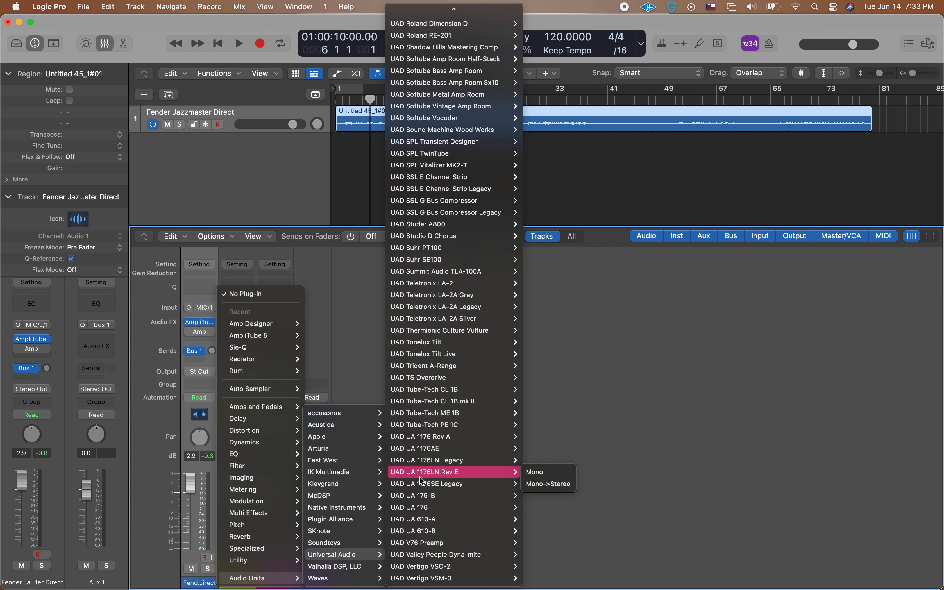
scroll(450, 276, up, 5)
scroll(451, 275, up, 10)
scroll(453, 199, up, 8)
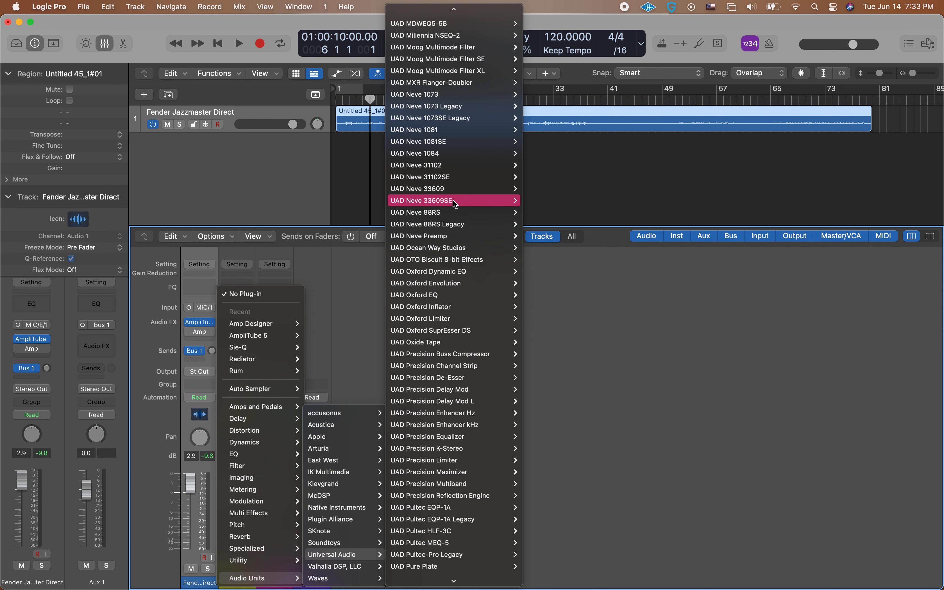
mouse_move(452, 247)
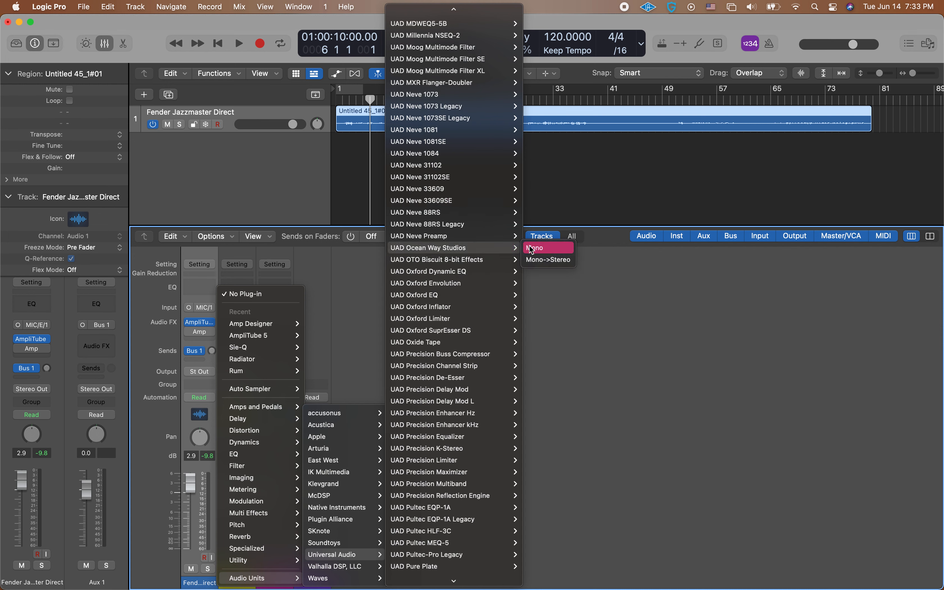
click(546, 260)
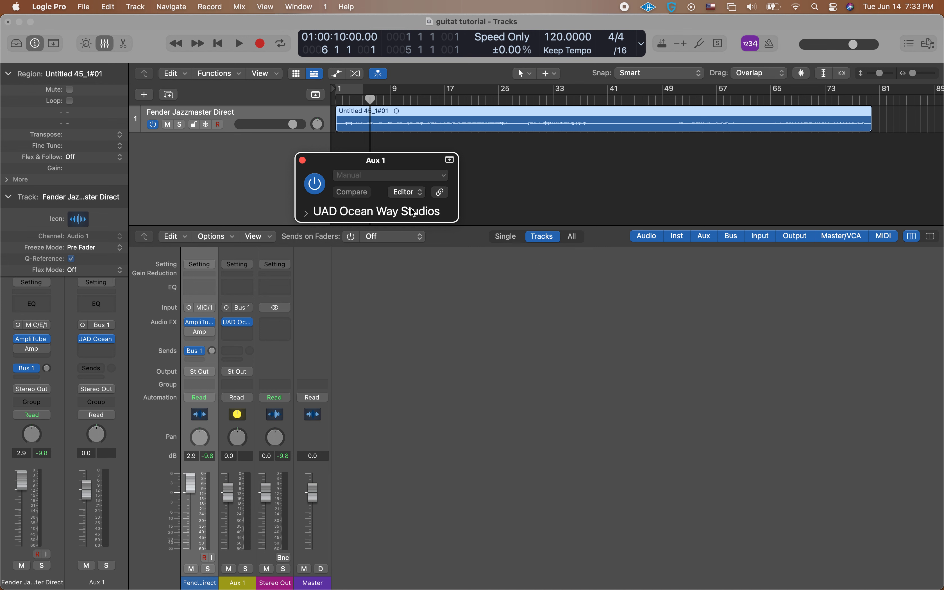
- Show UAD Ocean Way Studios in its graphical editor view and set the studio to OWR B
click(417, 193)
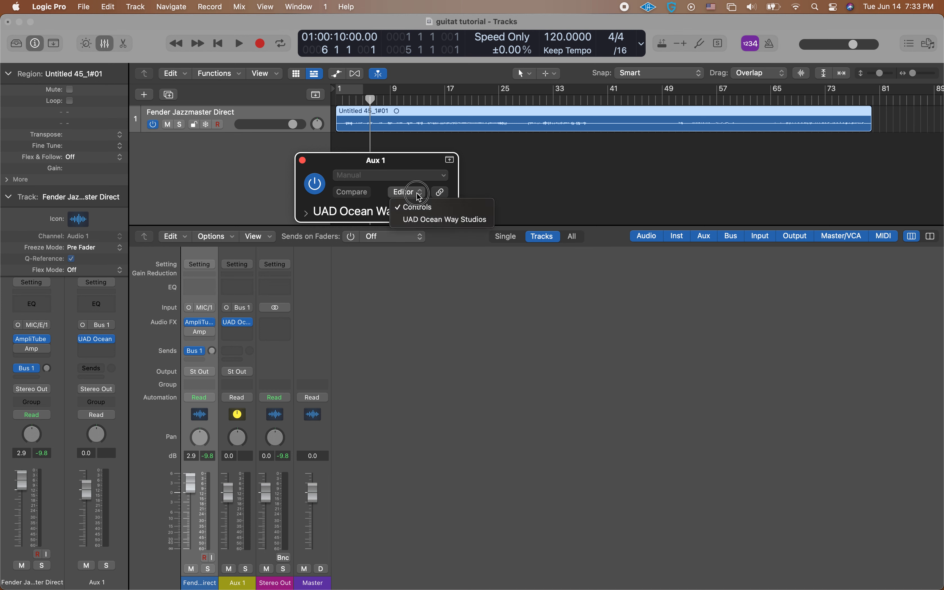
click(420, 217)
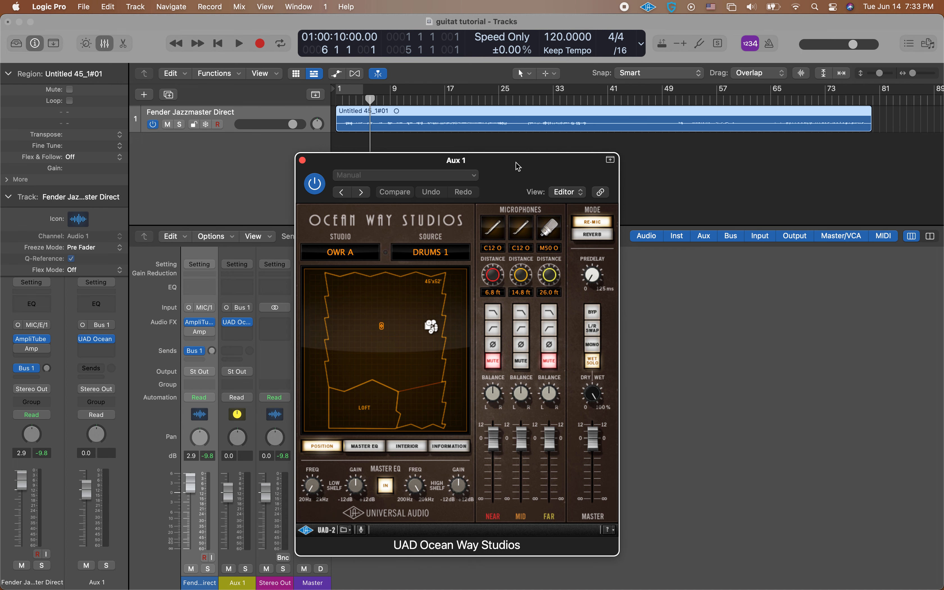
drag(518, 166, 562, 113)
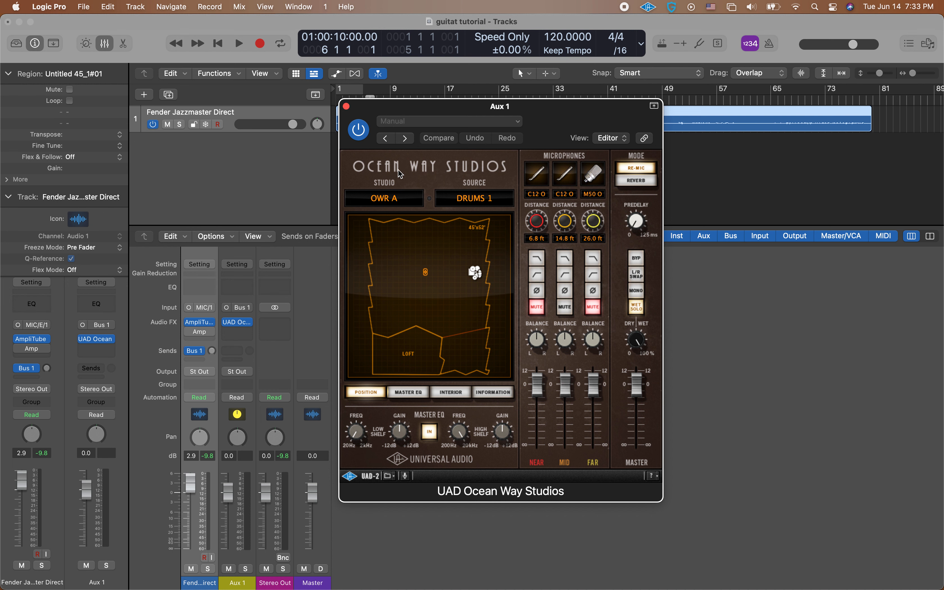
click(414, 194)
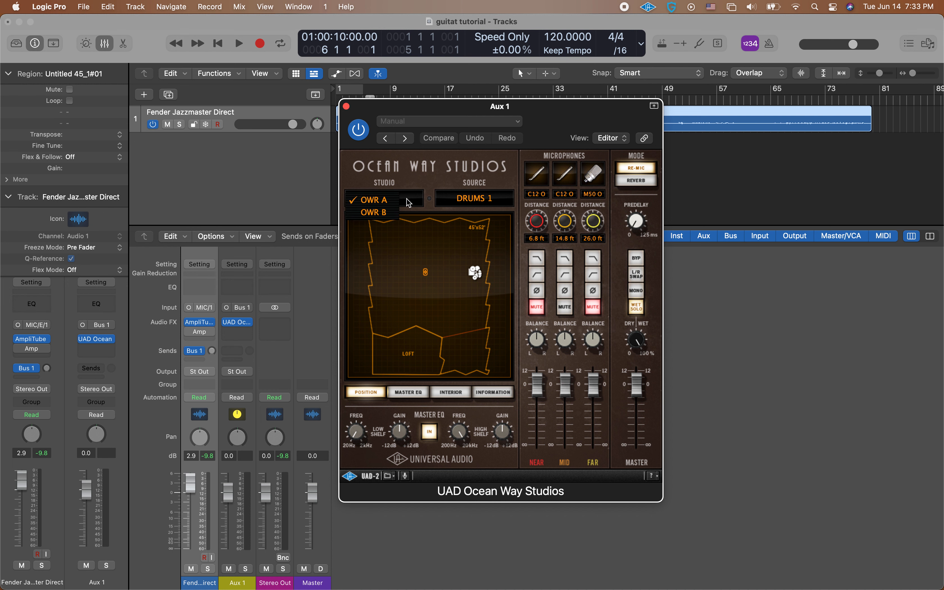
click(395, 212)
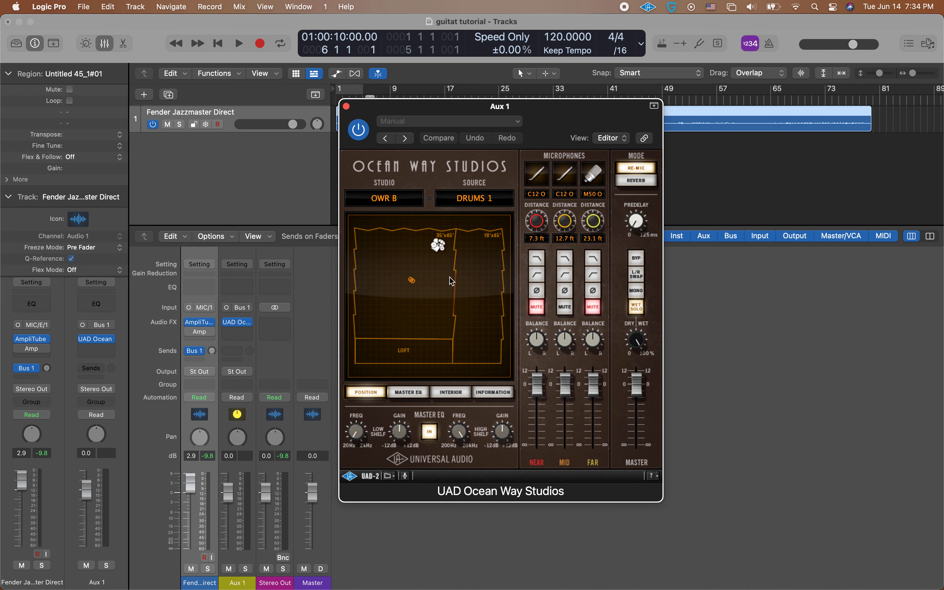
- Try the CAB M, GUITAR, DRUMS 1, DRUMS 2 and HORNS sources in Ocean Way Studios to compare their room layouts
click(473, 202)
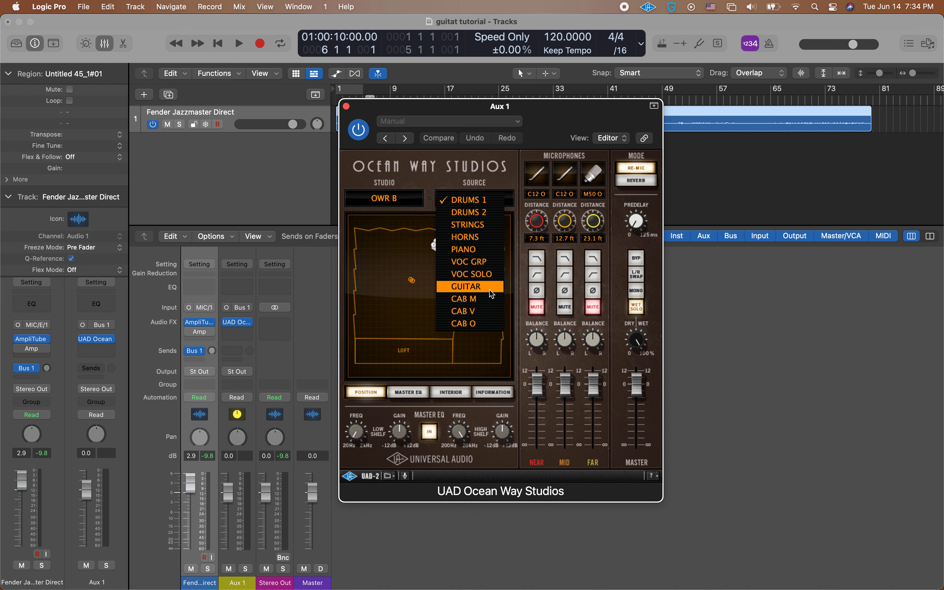
click(490, 299)
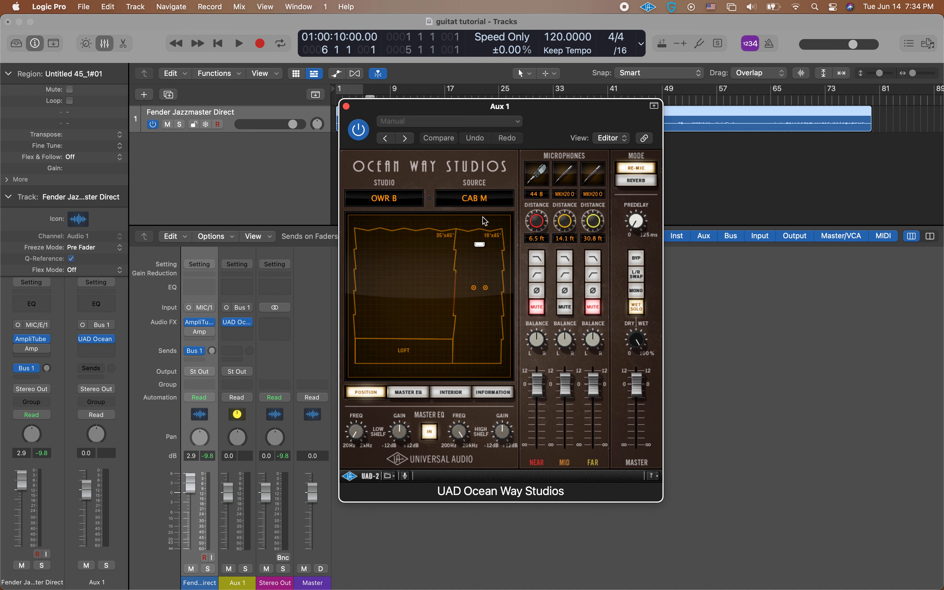
click(493, 200)
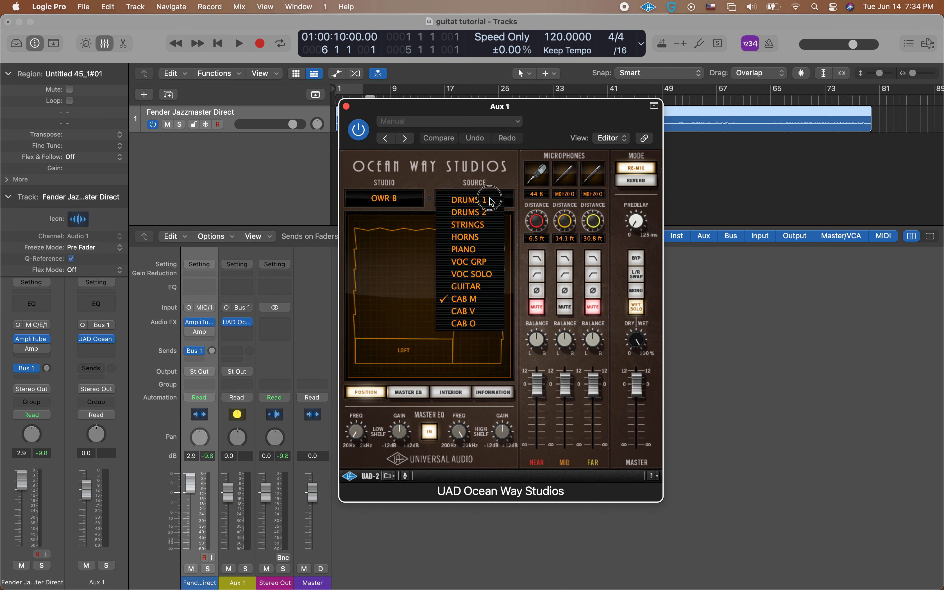
click(486, 286)
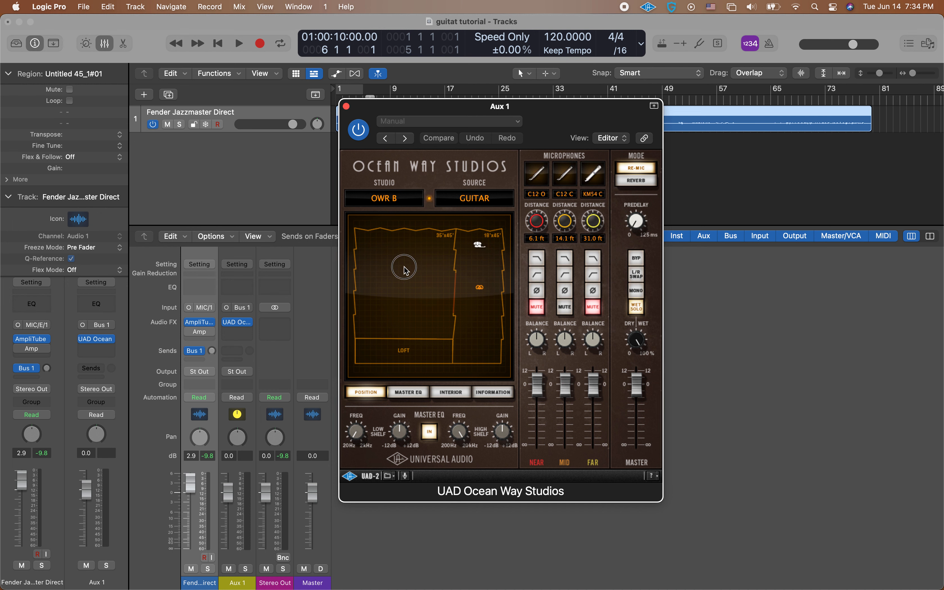
click(496, 198)
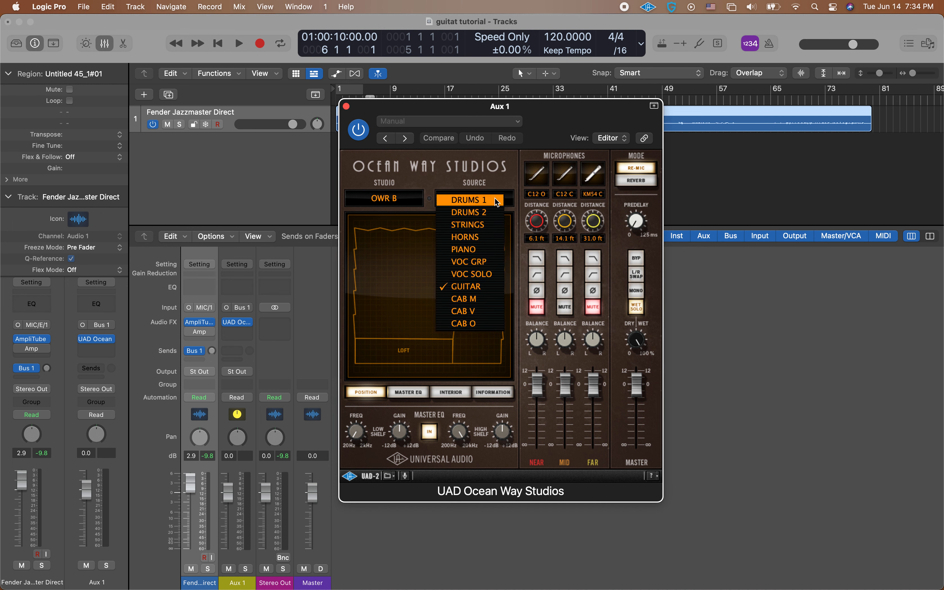
click(495, 201)
click(496, 201)
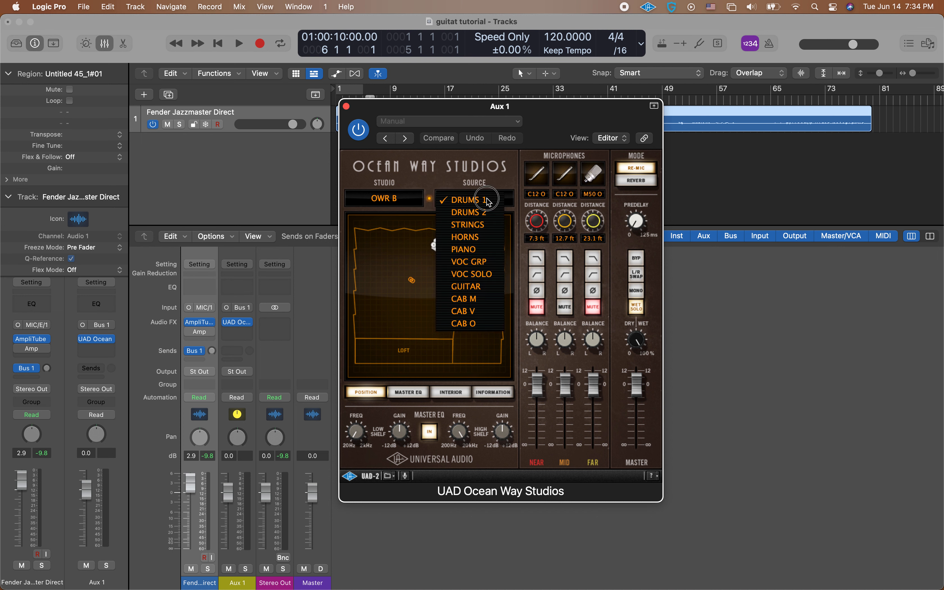
click(486, 210)
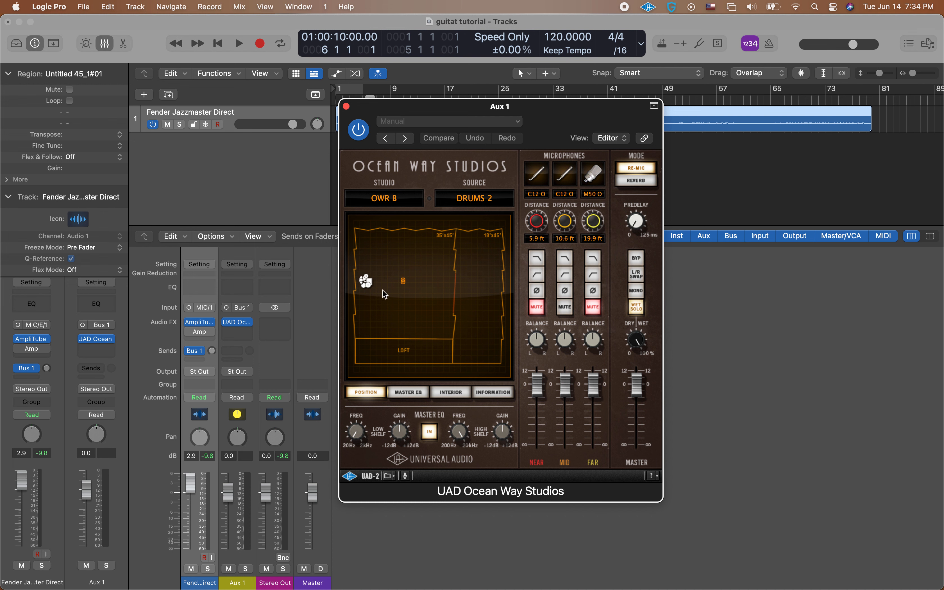
click(481, 203)
click(482, 237)
- Set the Ocean Way Studios source to VOC SOLO and unmute the near and far microphones
click(481, 200)
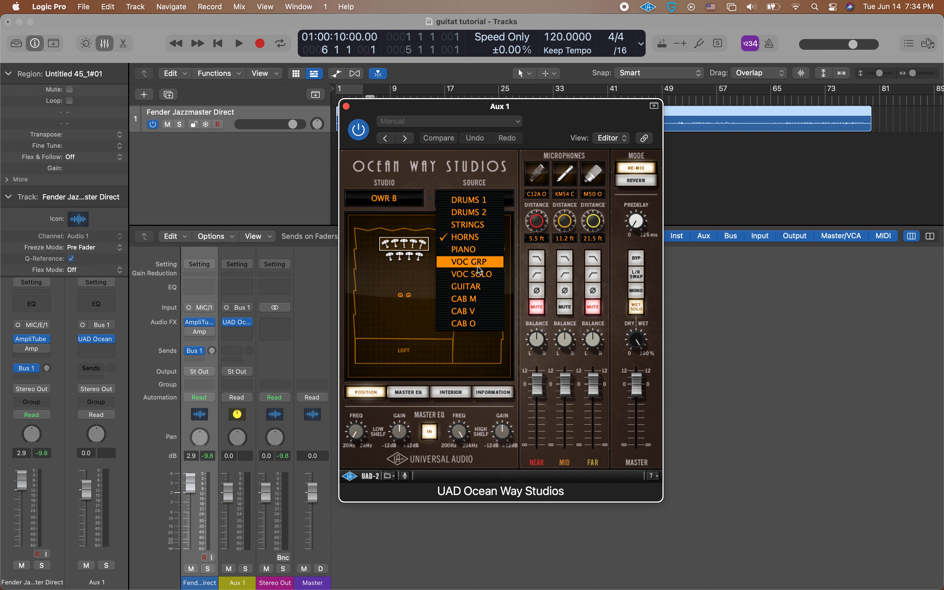
click(478, 273)
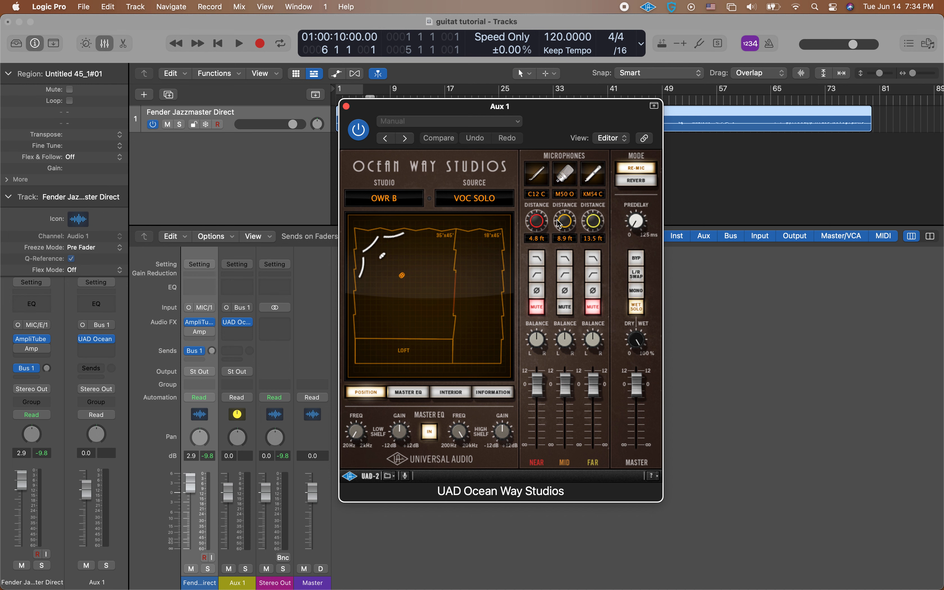
click(541, 311)
click(593, 309)
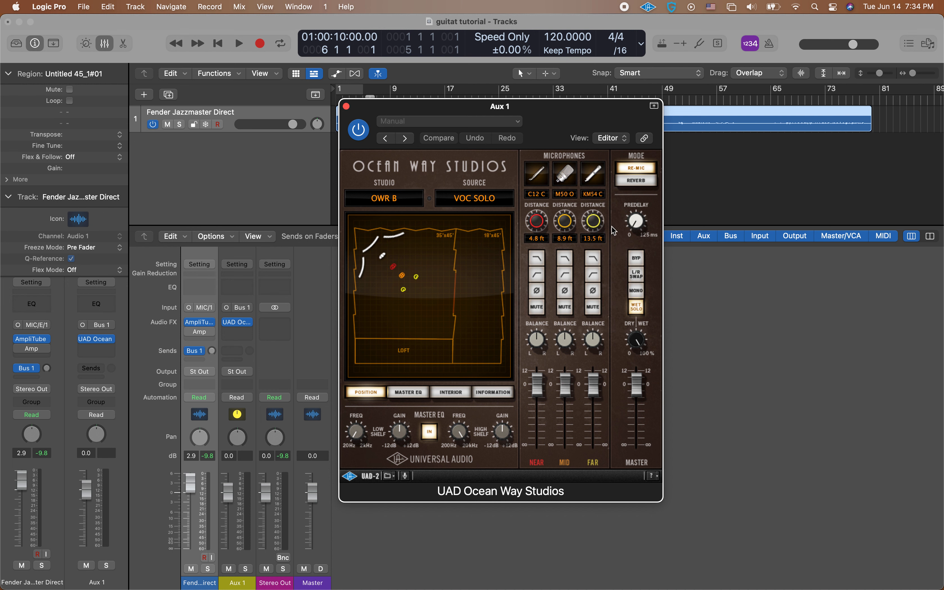
- Set the near, mid and far microphone distances to 2.0, 12.9 and 25.0 ft, and listen briefly to the track
drag(595, 227, 581, 103)
drag(593, 221, 581, 152)
mouse_move(564, 222)
mouse_down()
mouse_move(558, 135)
mouse_move(540, 220)
mouse_move(547, 282)
mouse_up()
click(223, 45)
click(238, 45)
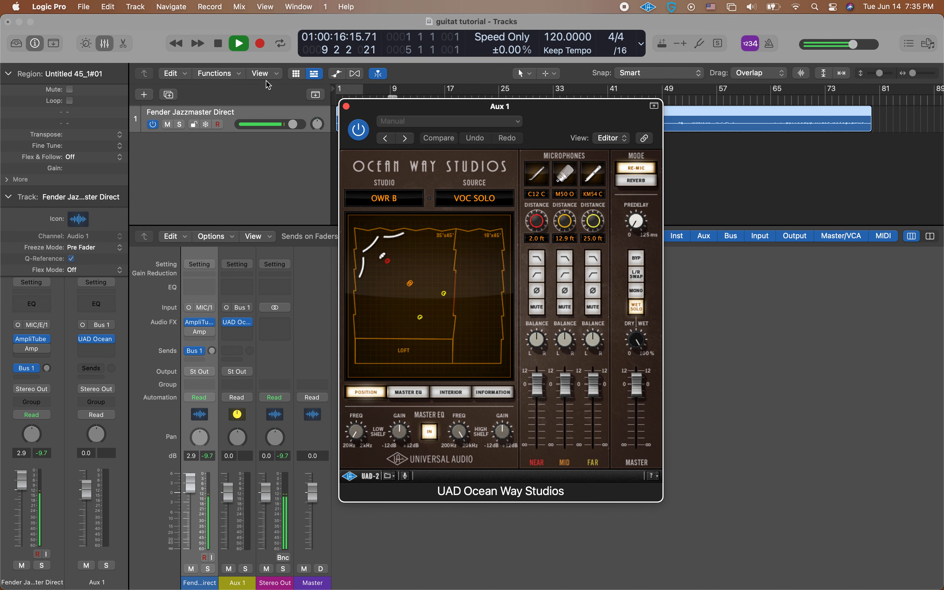
key(space)
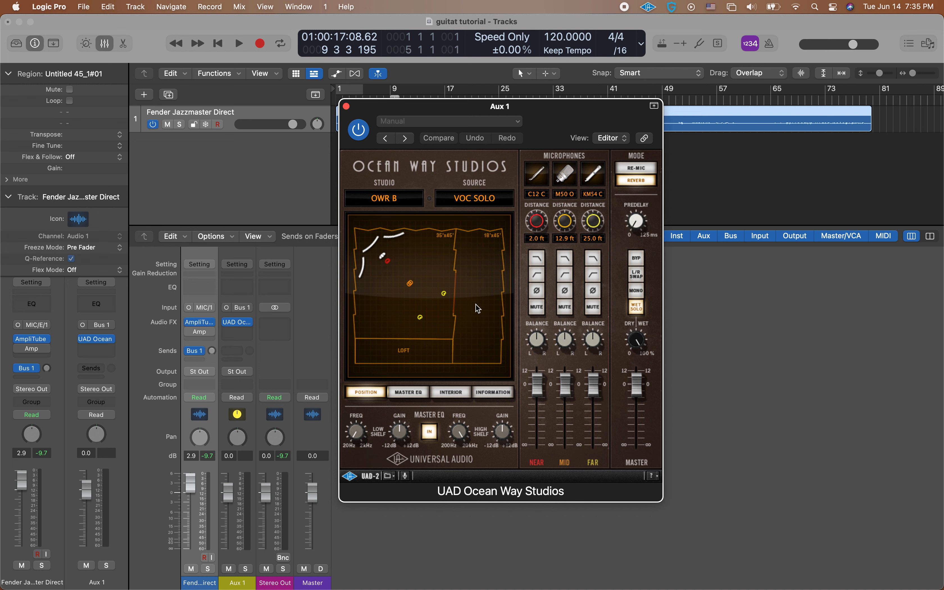
- With Ocean Way Studios in Reverb mode, raise the Bus 1 send on the Fender Jazzmaster Direct channel and start playback
drag(552, 106, 704, 109)
drag(211, 351, 193, 307)
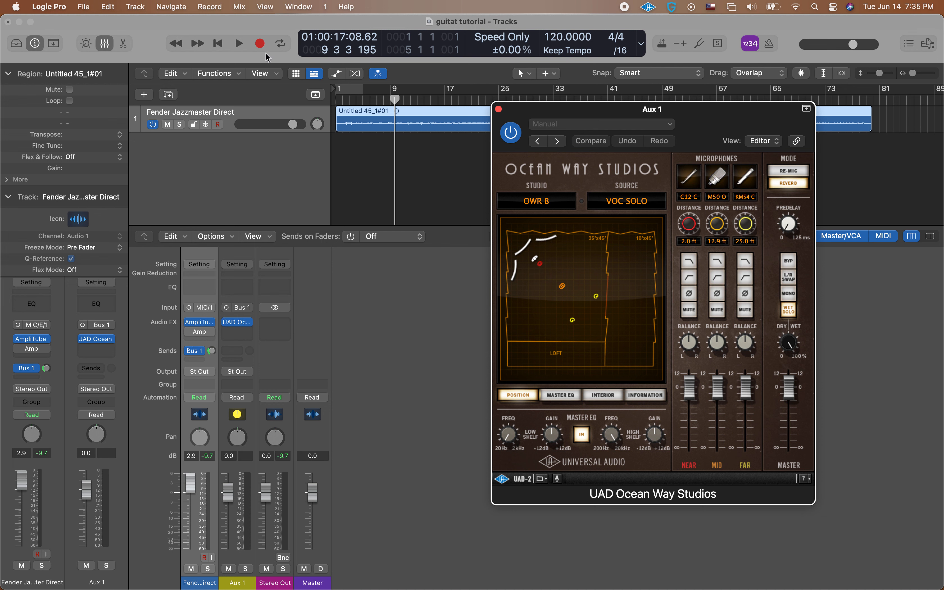
click(239, 46)
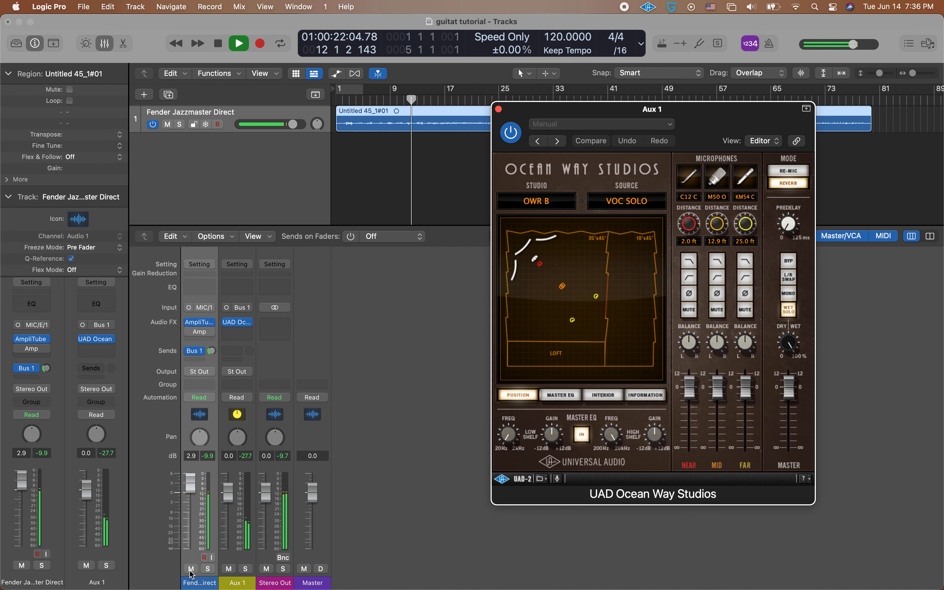
- Solo Aux 1 during playback and set the near, mid and far microphone distances to 7.0, 13.7 and 22.7 ft
click(246, 569)
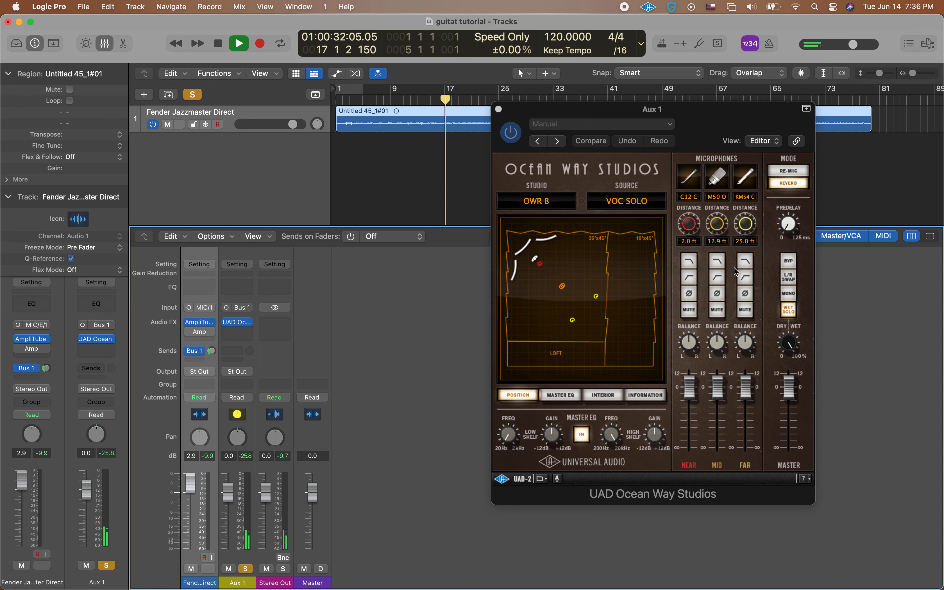
mouse_move(697, 233)
mouse_down()
mouse_move(688, 193)
mouse_move(714, 187)
mouse_up()
mouse_move(744, 221)
mouse_down()
mouse_move(757, 309)
mouse_move(753, 236)
mouse_up()
key(s)
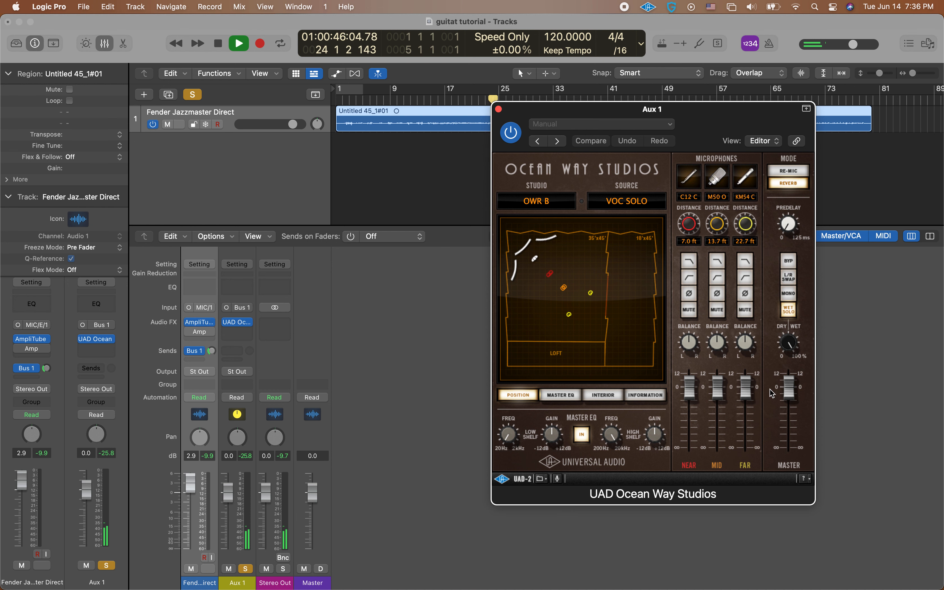
key(s)
key(s)
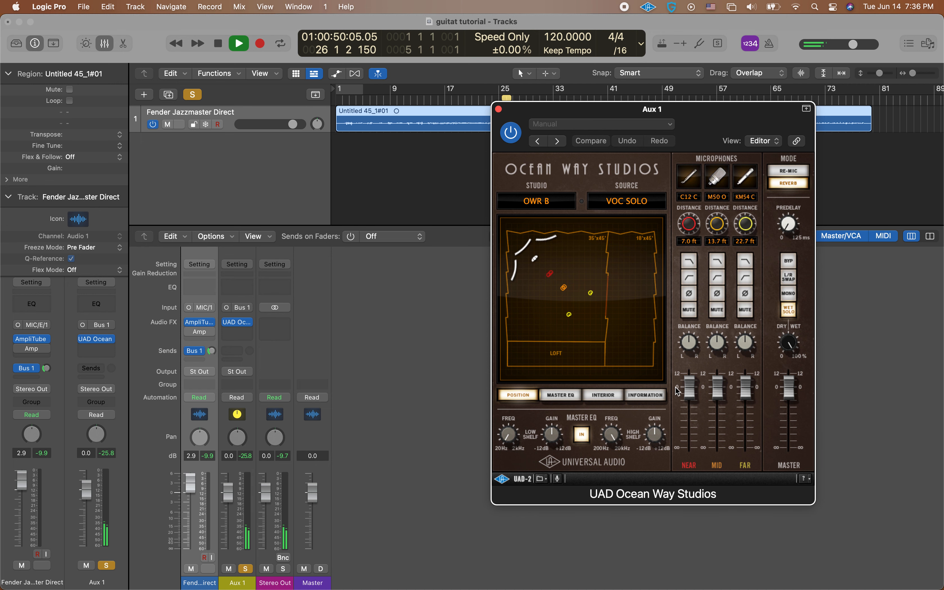
- Close Ocean Way Studios, lower the Aux 1 fader to -9.2 dB, and stop playback after listening with the solo off
click(498, 110)
key(s)
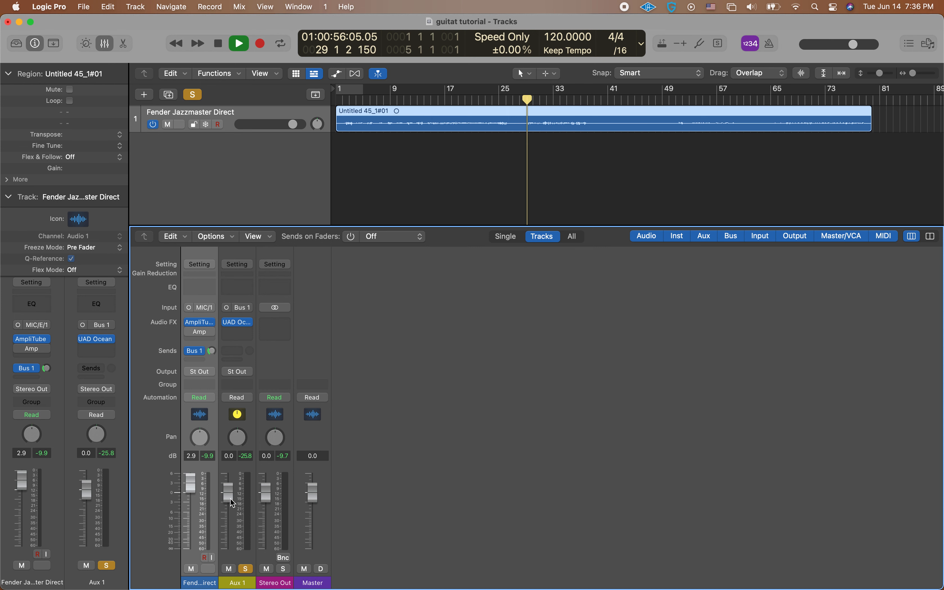
key(s)
drag(232, 503, 229, 530)
key(s)
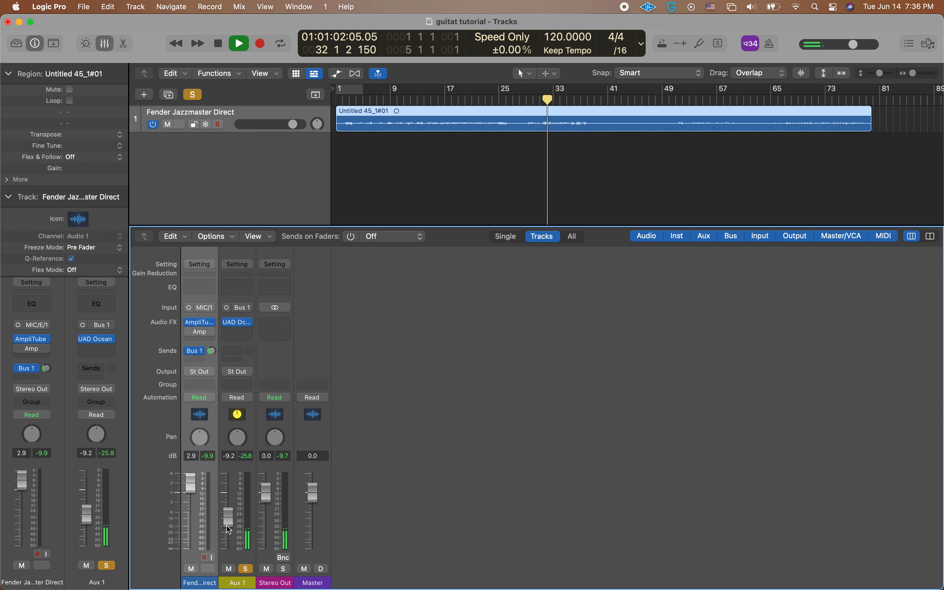
click(246, 569)
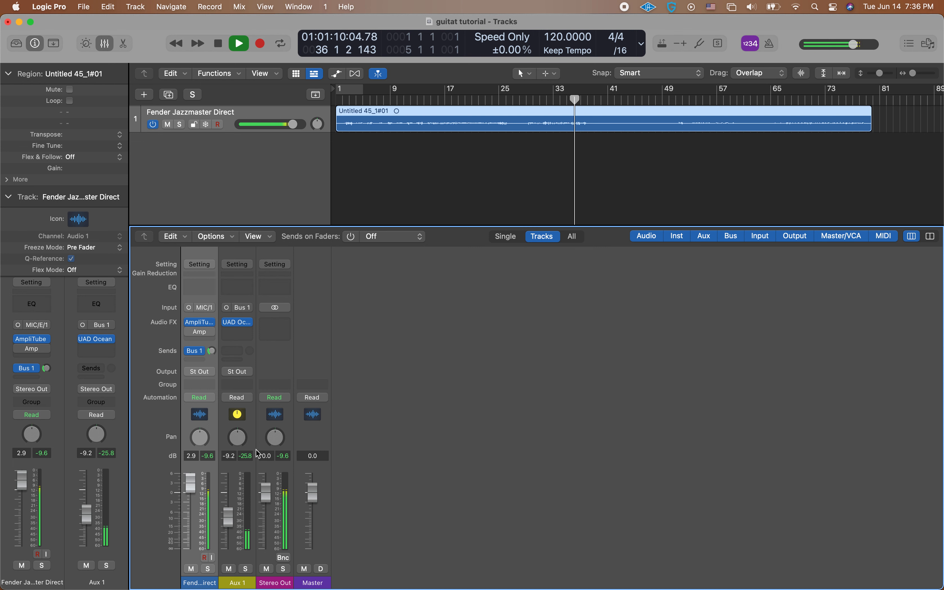
click(218, 46)
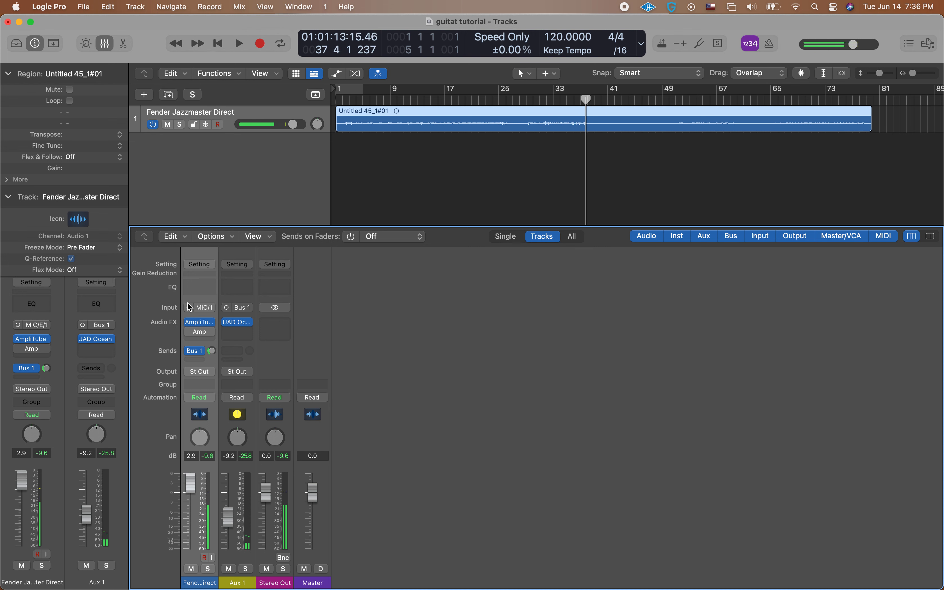
- Reopen AmpliTube in its graphical editor view, lower the American Vintage D amp's gain and set its volume to 7.0
click(200, 322)
click(273, 127)
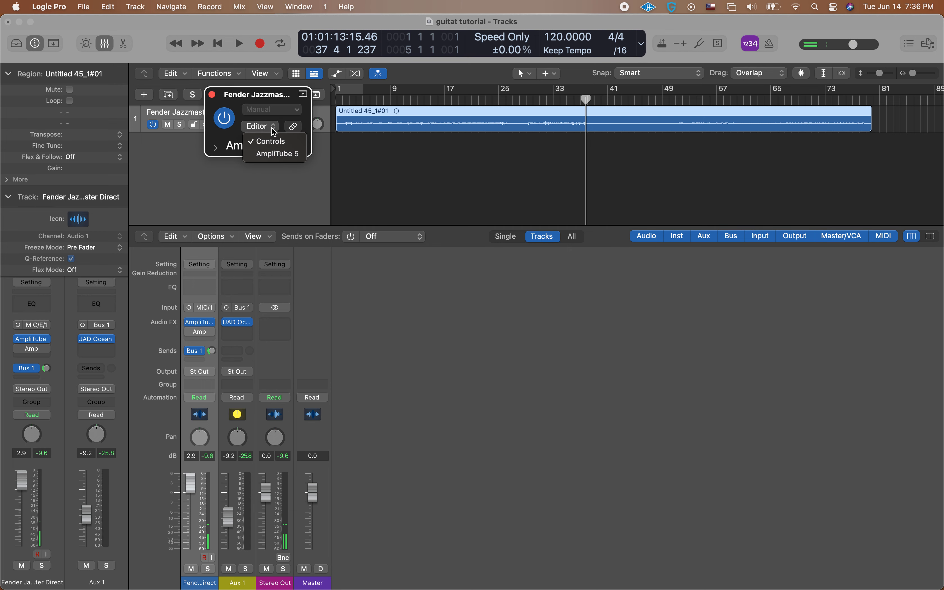
click(274, 154)
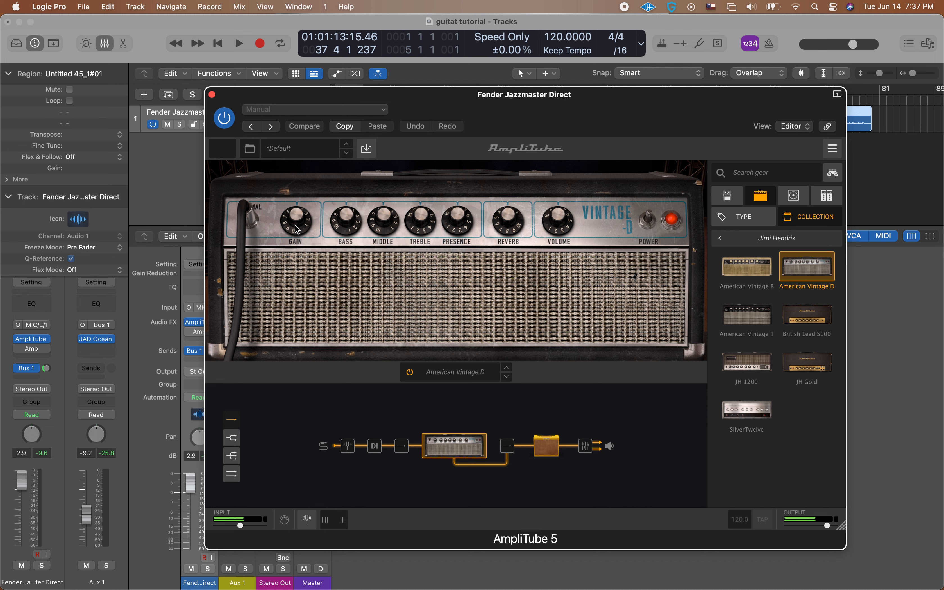
drag(295, 226, 298, 239)
drag(546, 237, 547, 220)
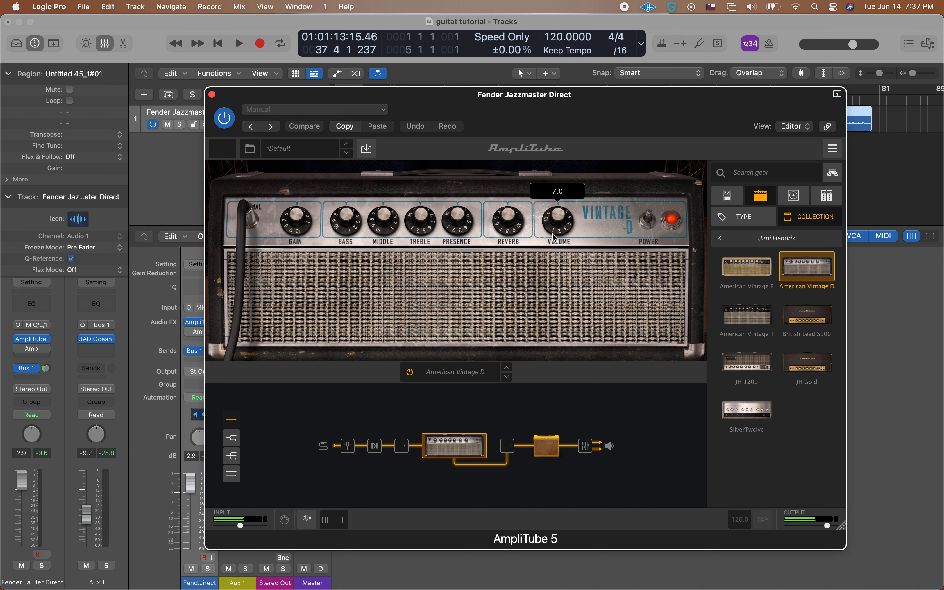
click(212, 94)
- Listen to the guitar with its room ambience from about bar 28, and stop playback
key(space)
click(524, 100)
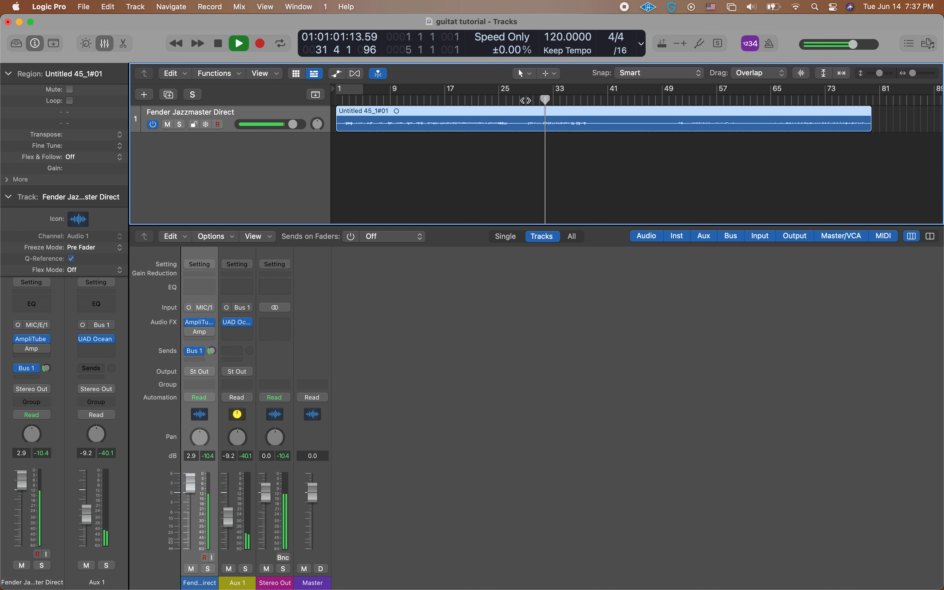
key(space)
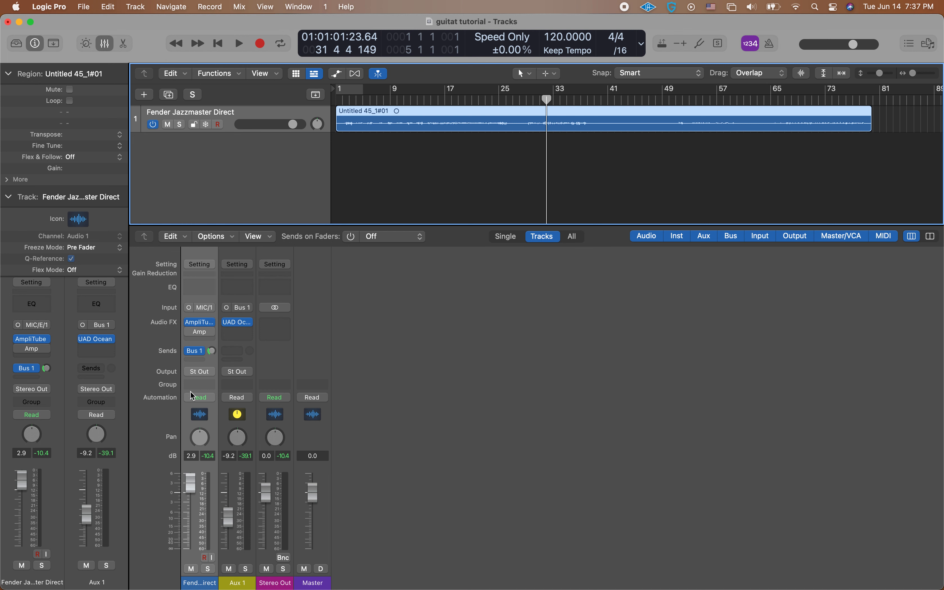
- Replace the Amp Designer insert on Fender Jazzmaster Direct with Universal Audio's mono UAD UA 610-A and show its graphical editor view
mouse_move(213, 338)
click(212, 337)
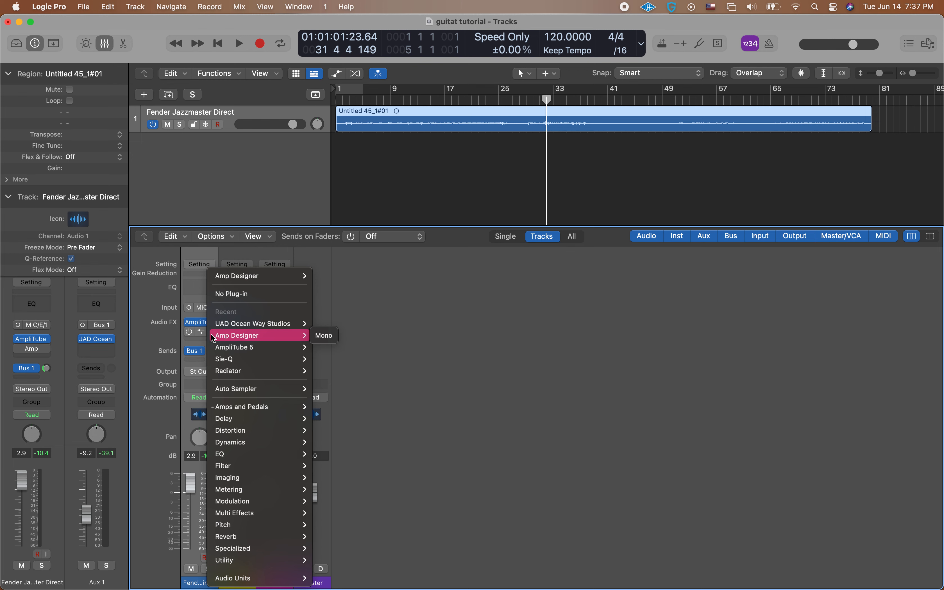
mouse_move(234, 578)
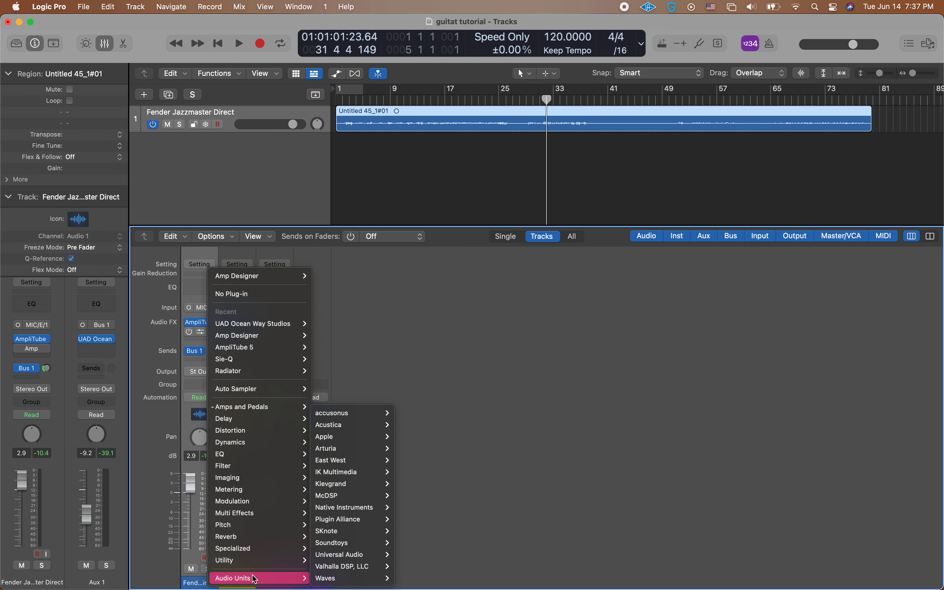
mouse_move(347, 574)
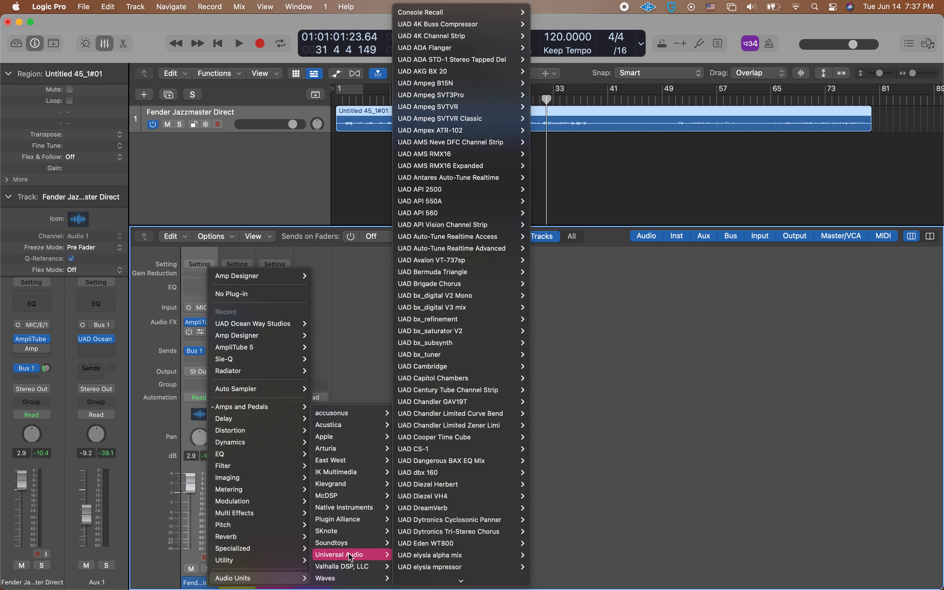
mouse_move(425, 544)
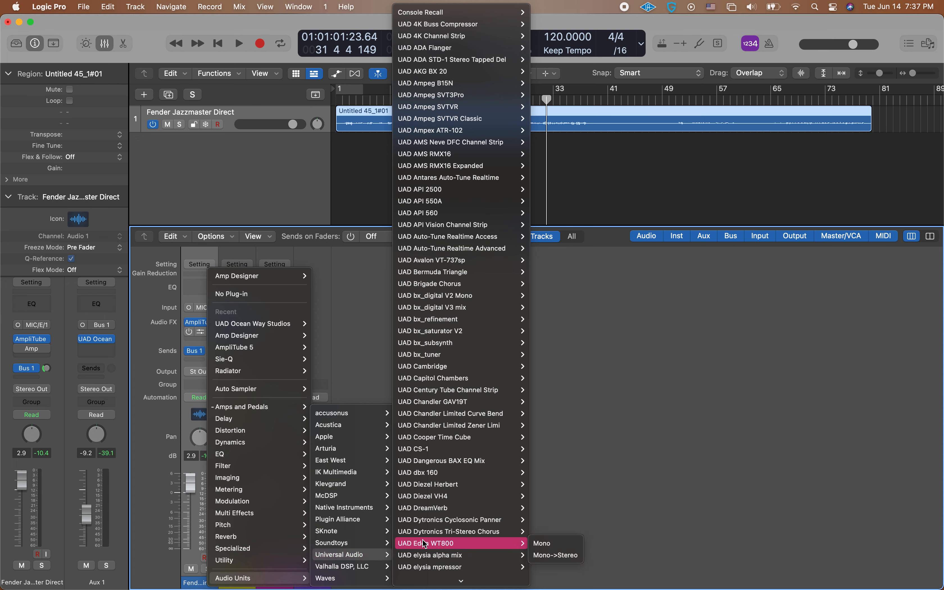
scroll(429, 471, down, 15)
mouse_move(431, 474)
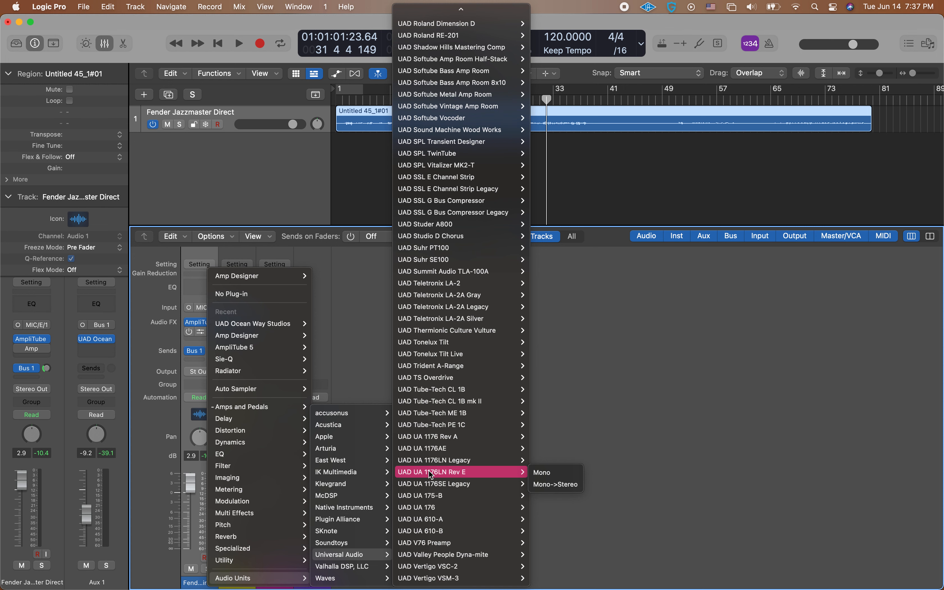
mouse_move(429, 518)
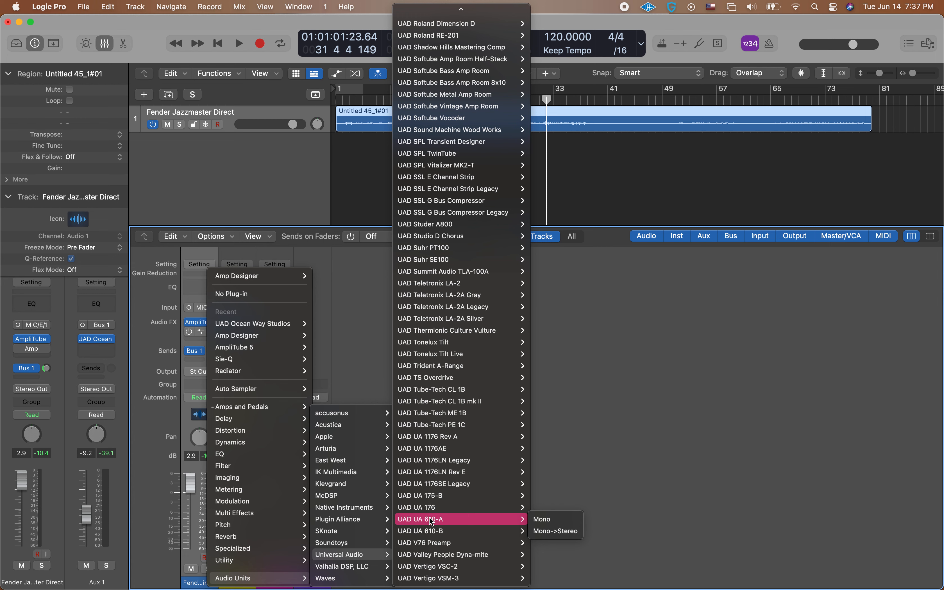
click(546, 521)
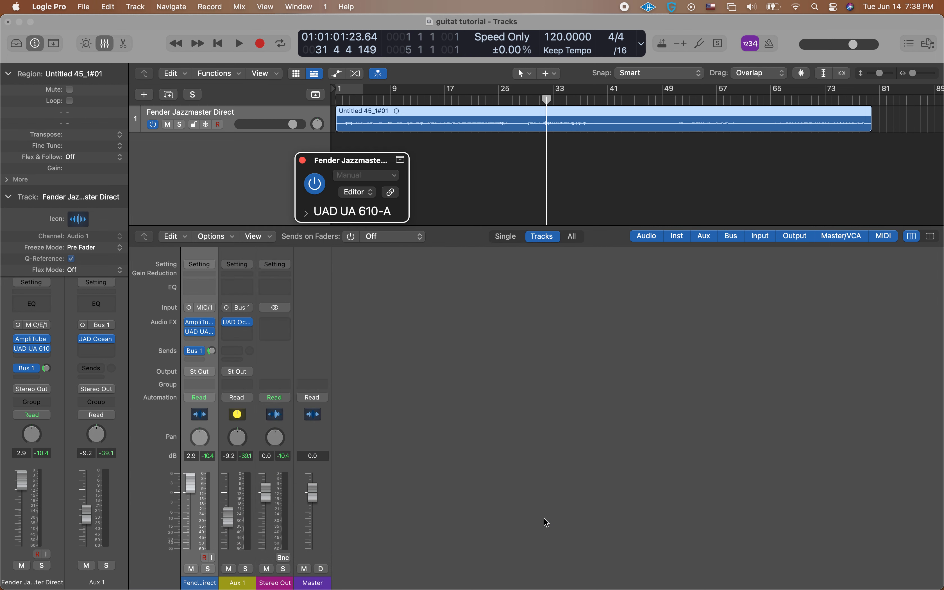
click(371, 194)
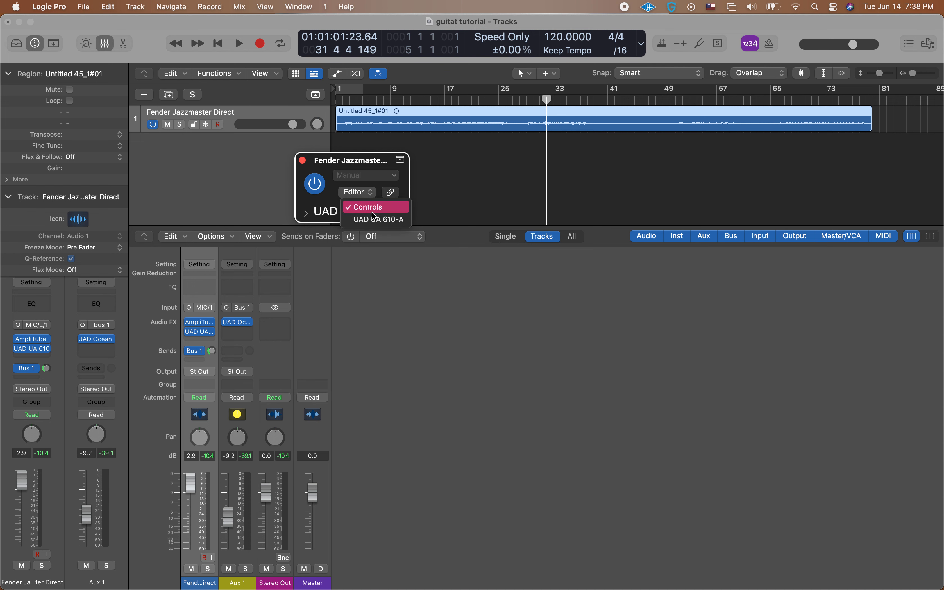
click(377, 219)
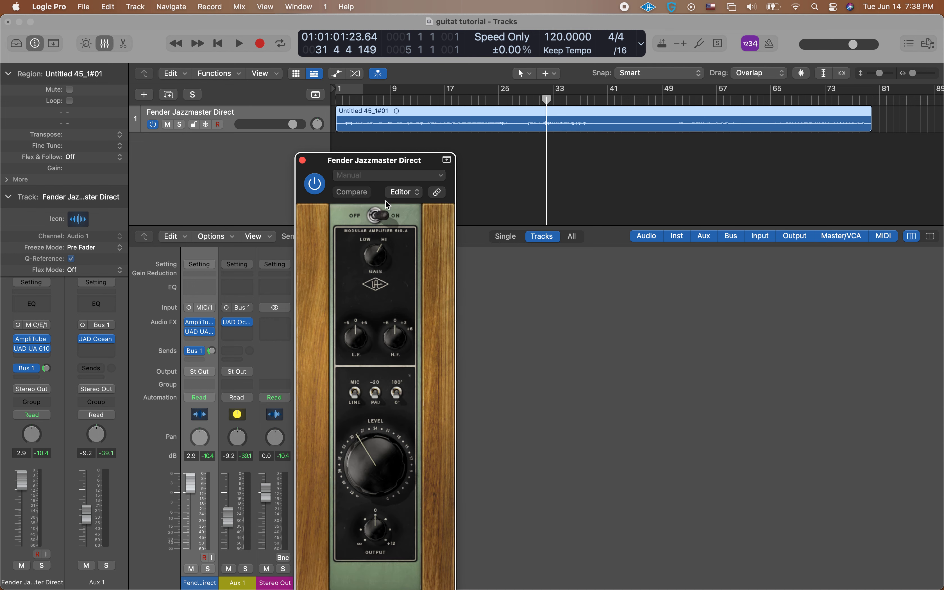
- Play the guitar from bar 2 and raise the UA 610-A's level slightly, with its window moved off the mixer channels
drag(395, 163, 612, 103)
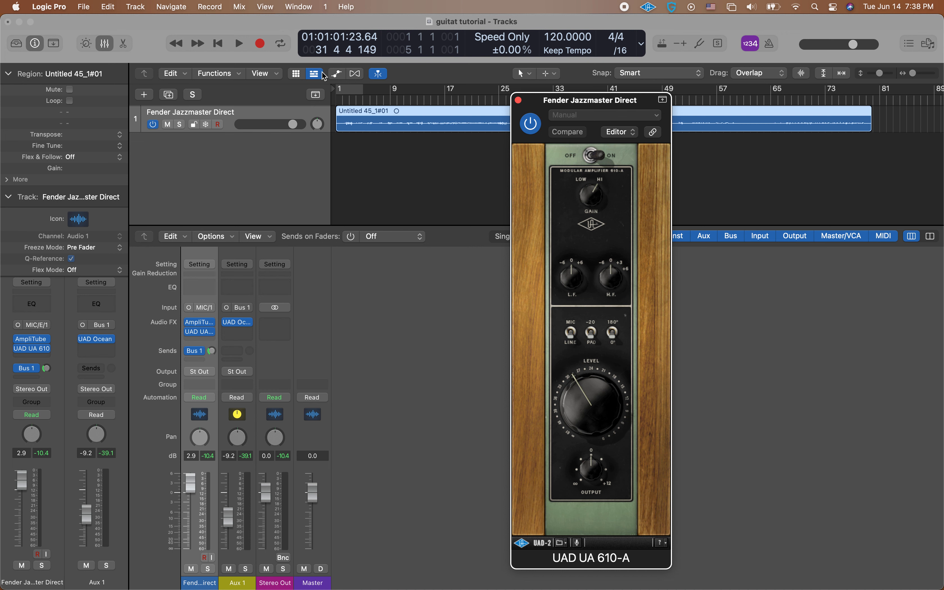
click(344, 103)
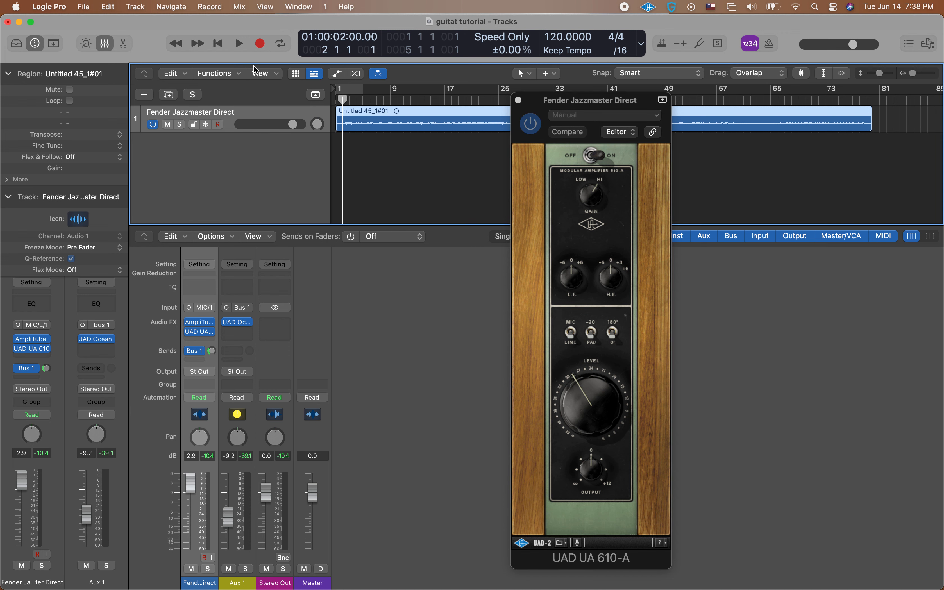
click(239, 44)
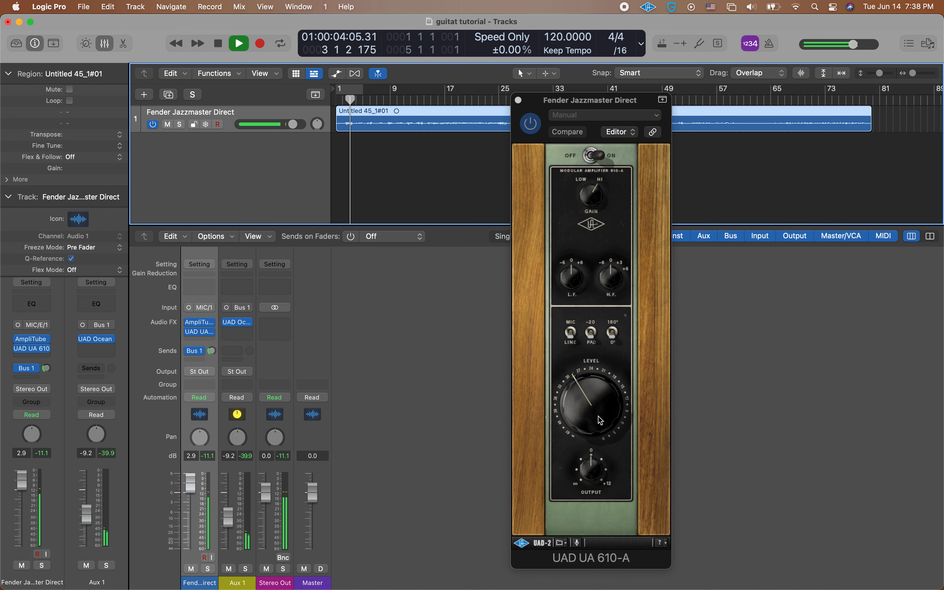
drag(597, 418, 595, 408)
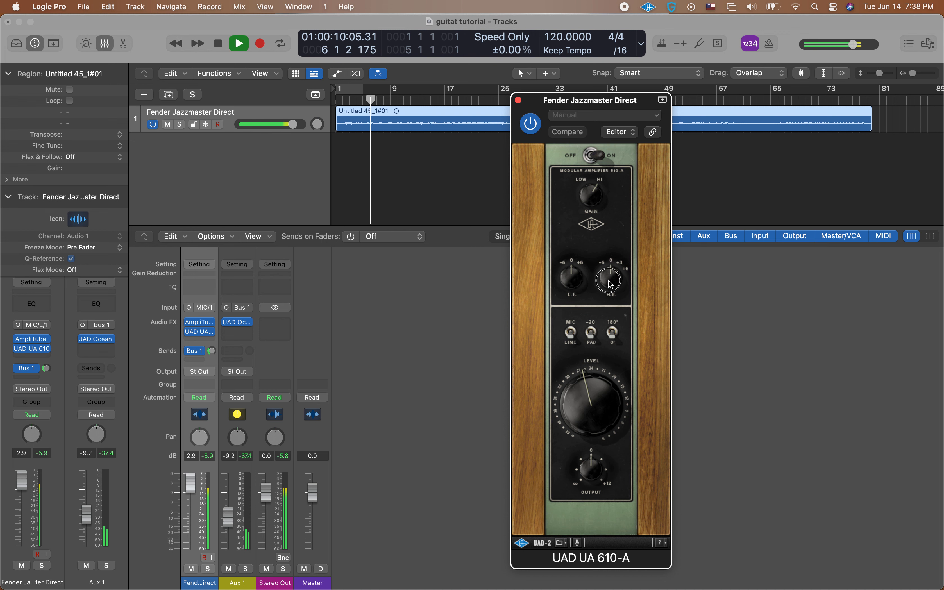
- Raise the UA 610-A's H.F. to +3, trim its level back slightly, and stop playback
drag(604, 289, 602, 245)
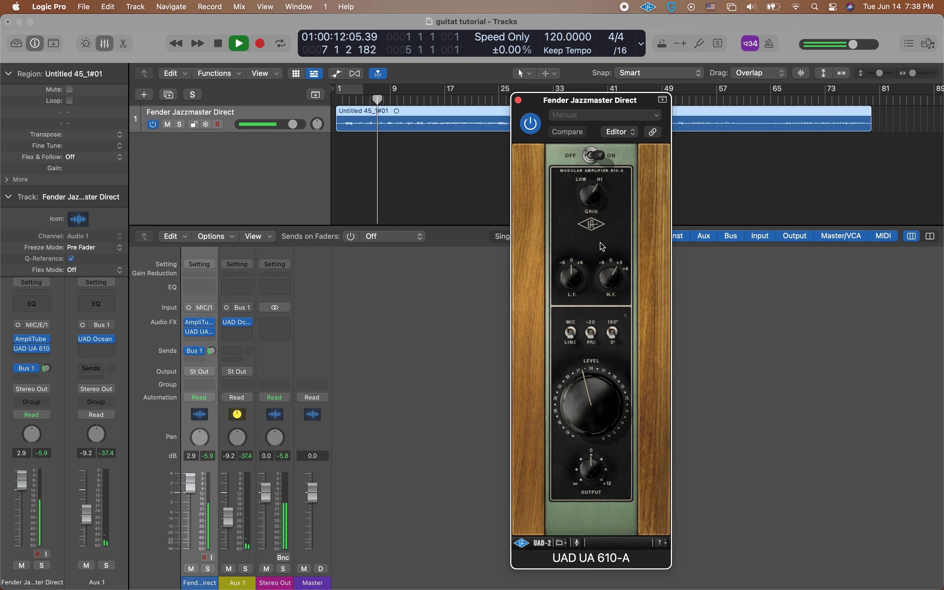
drag(611, 277, 609, 213)
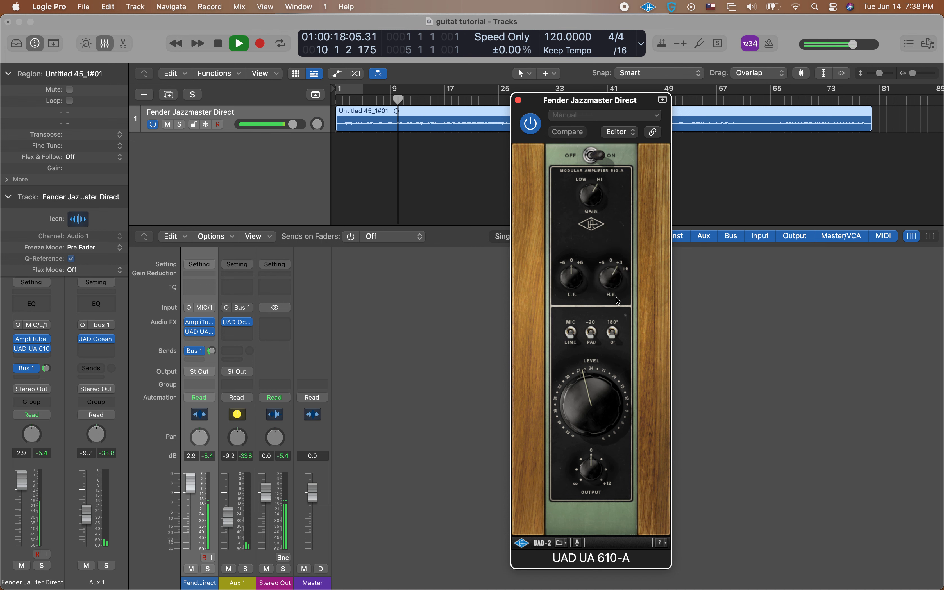
drag(591, 402, 592, 410)
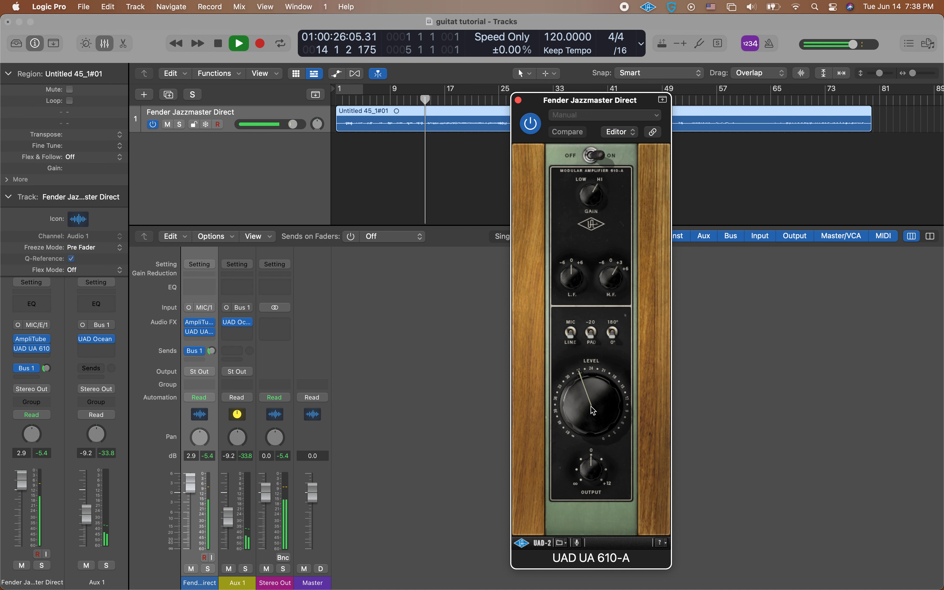
key(space)
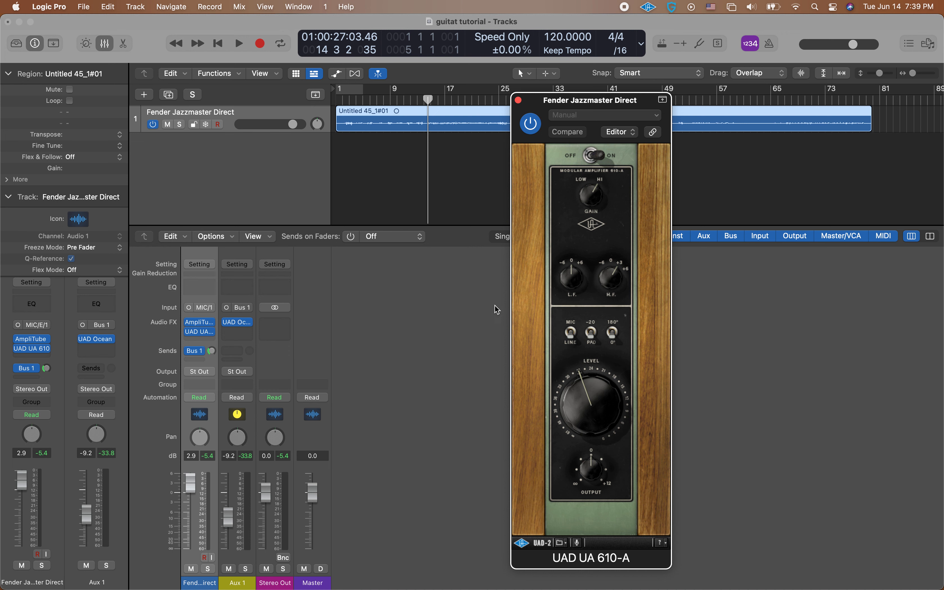
- Browse the Soundtoys, Plugin Alliance and Waves plug-ins available for an empty insert on Fender Jazzmaster Direct
click(248, 337)
mouse_move(302, 583)
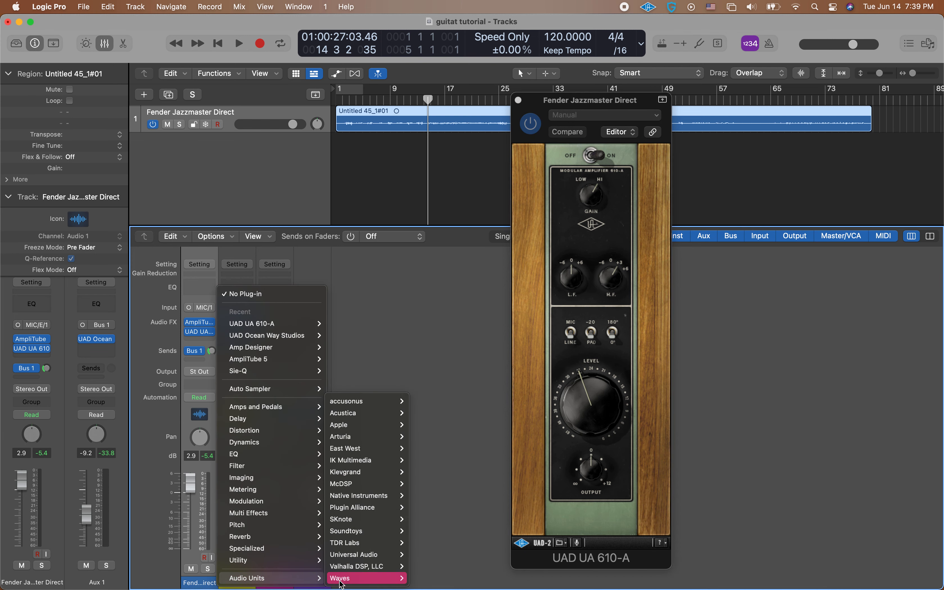
mouse_move(345, 538)
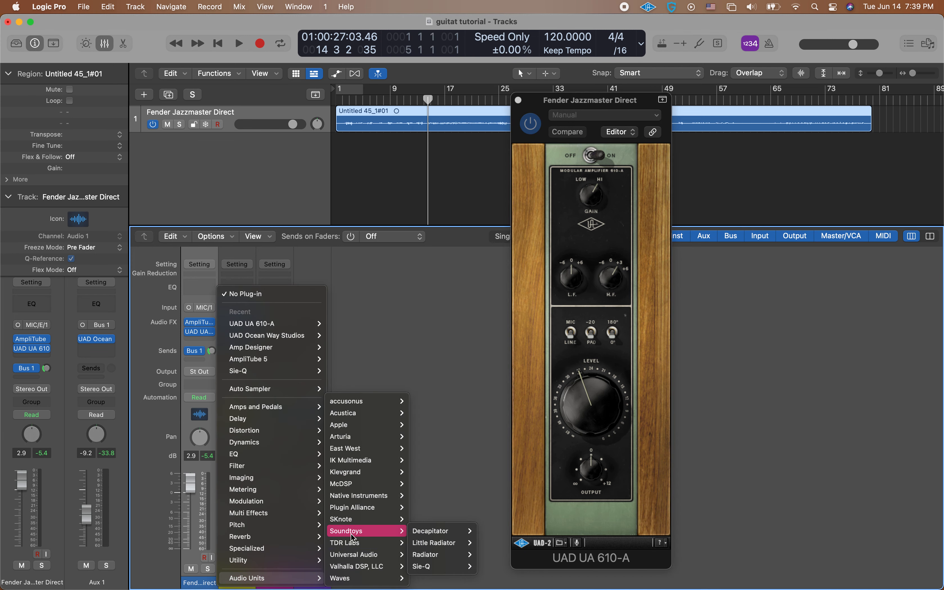
mouse_move(432, 555)
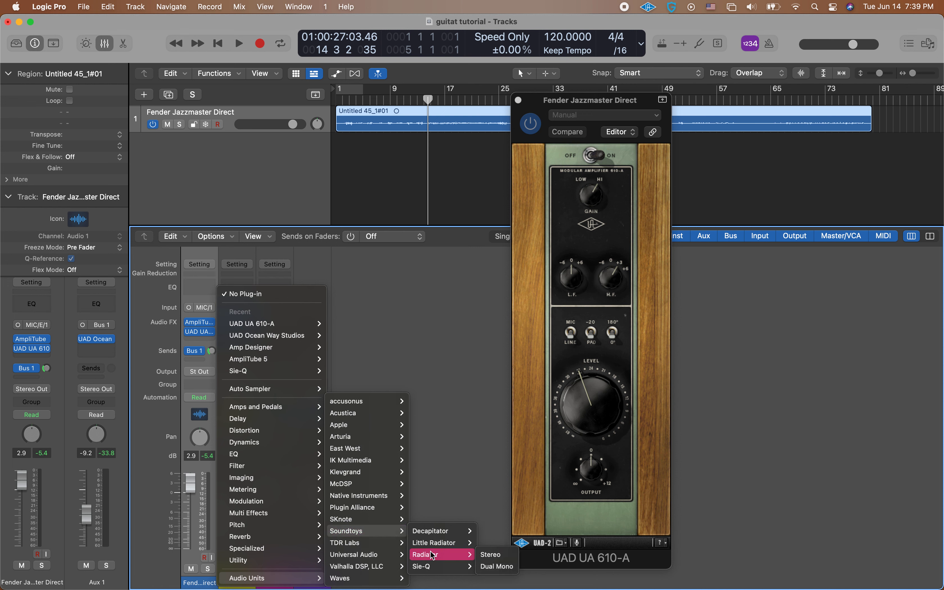
mouse_move(361, 510)
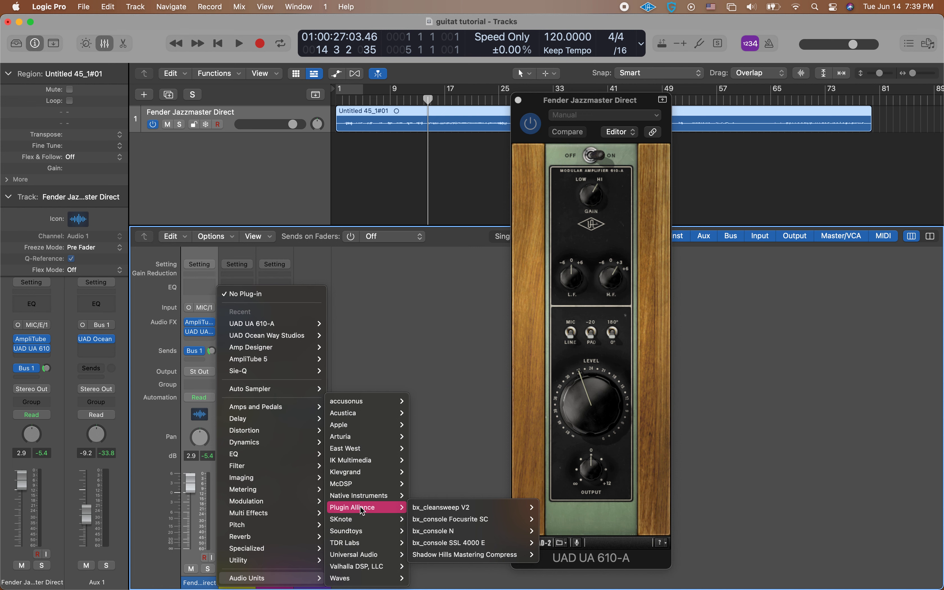
mouse_move(436, 521)
mouse_move(357, 583)
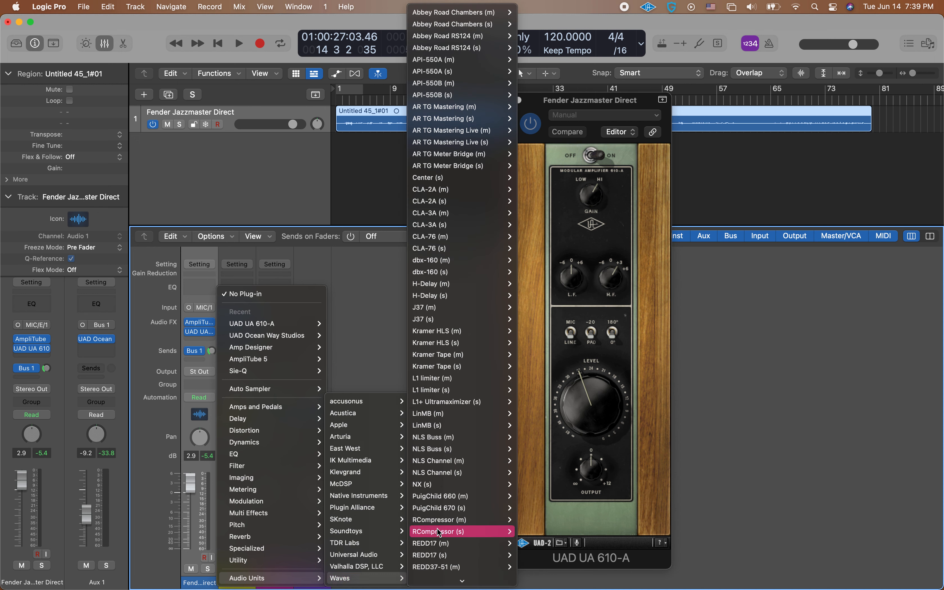
mouse_move(437, 496)
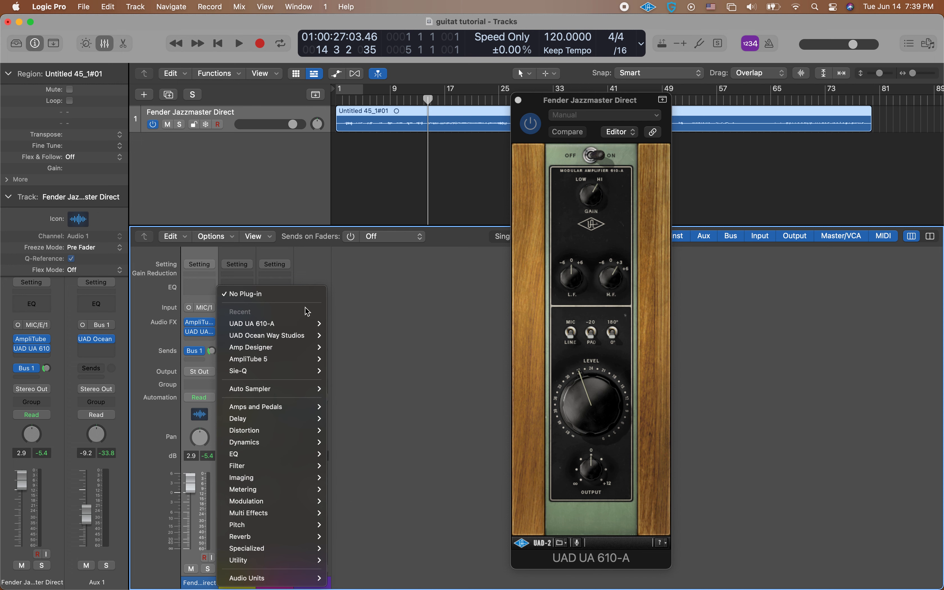
click(236, 28)
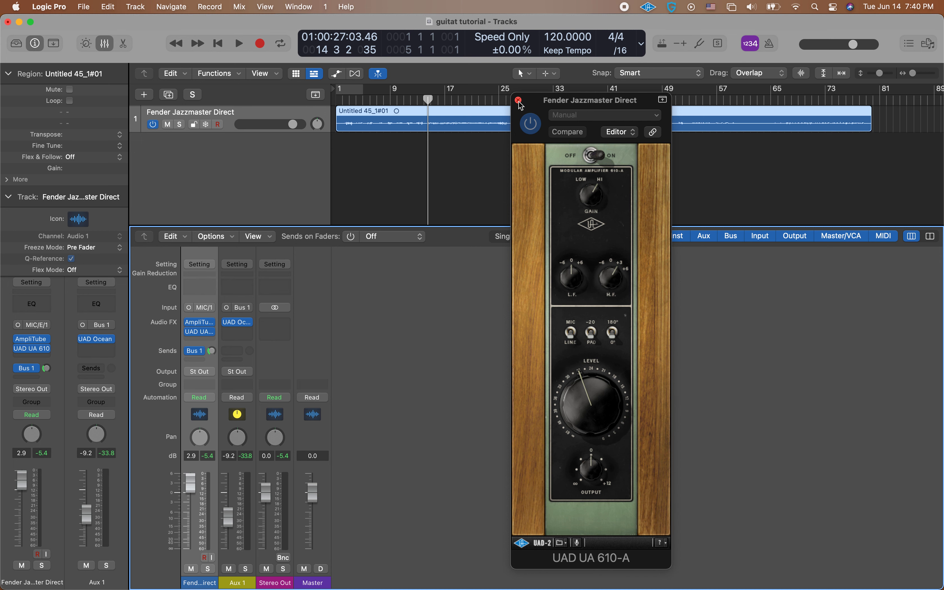
- Close the UA 610-A window, insert a second UAD UA 610-A on Fender Jazzmaster Direct and show its graphical editor view
click(518, 100)
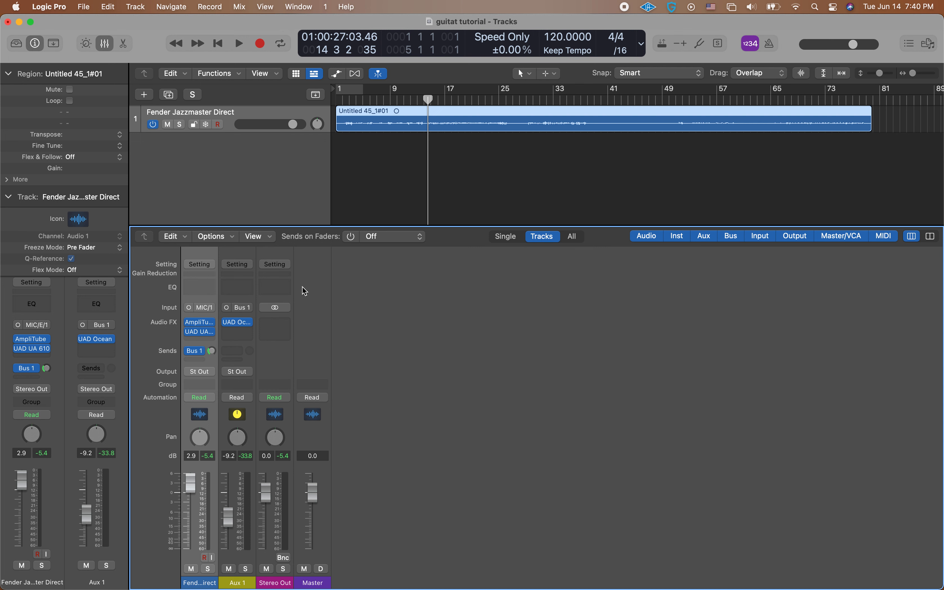
click(214, 339)
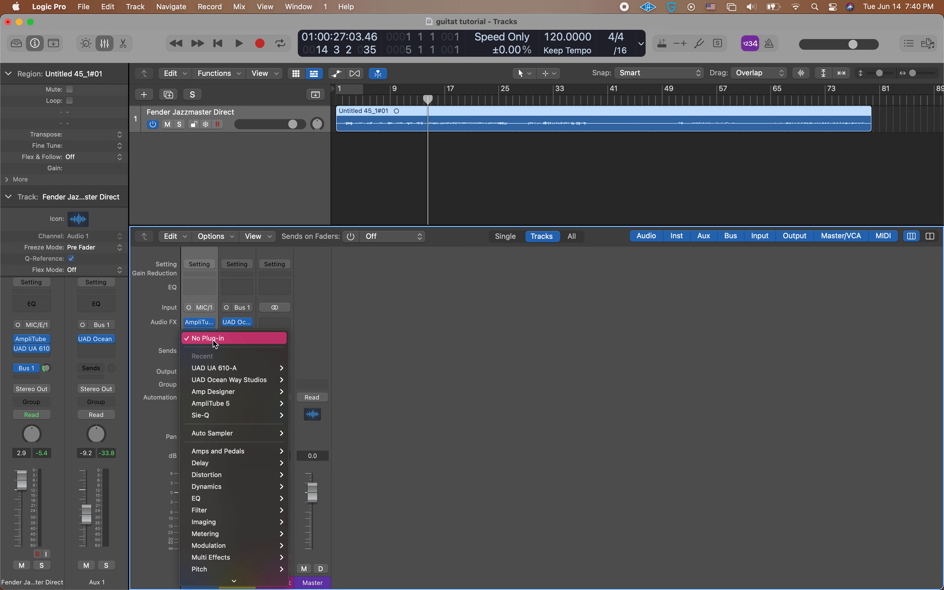
mouse_move(234, 368)
click(310, 368)
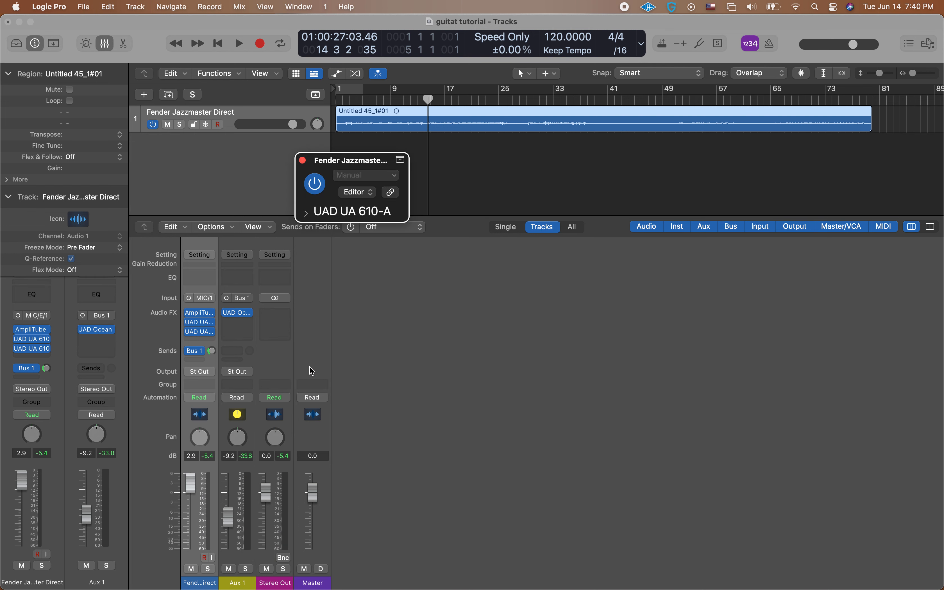
click(356, 192)
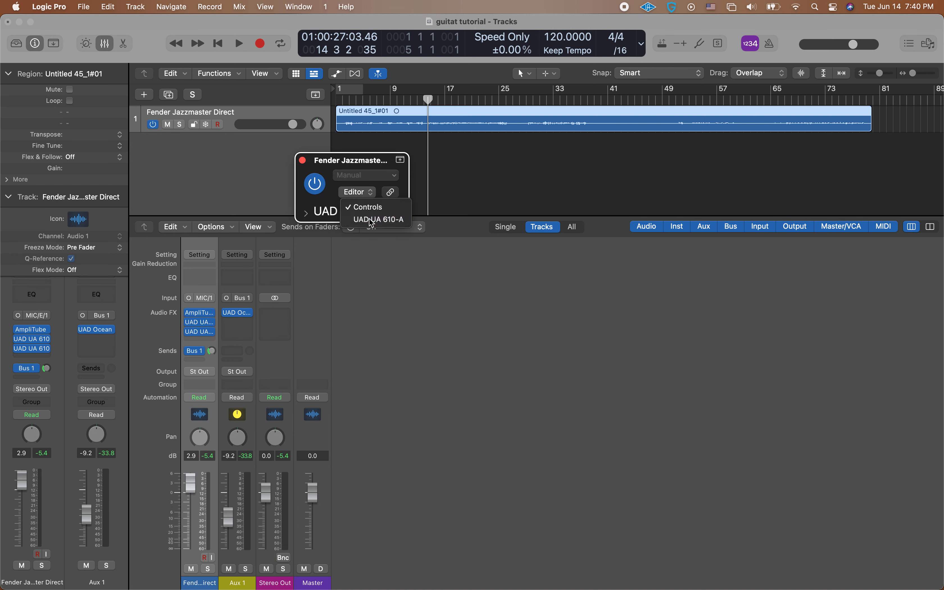
click(371, 221)
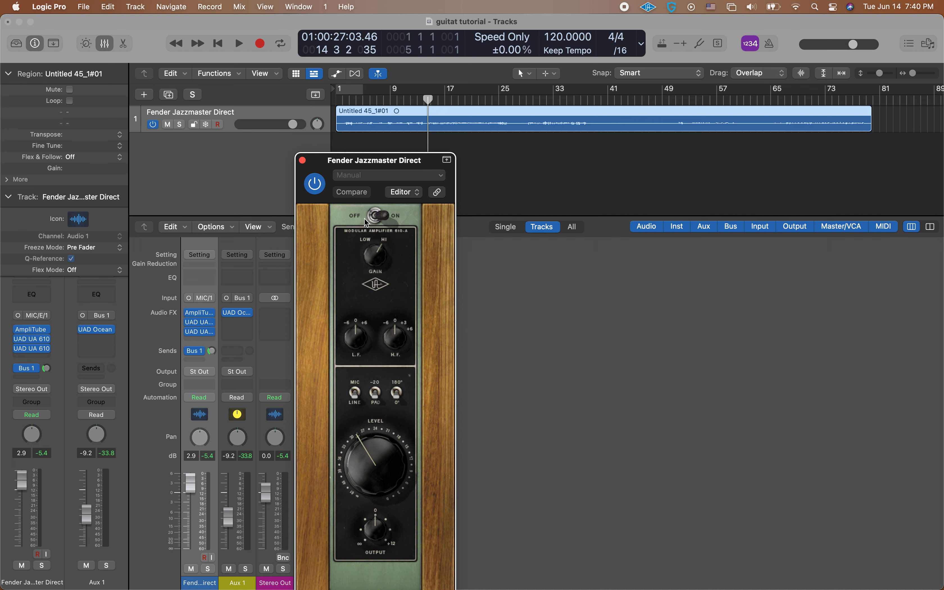
- Play the guitar from bar 14 and try a higher level and a lower gain on the second UA 610-A
click(239, 44)
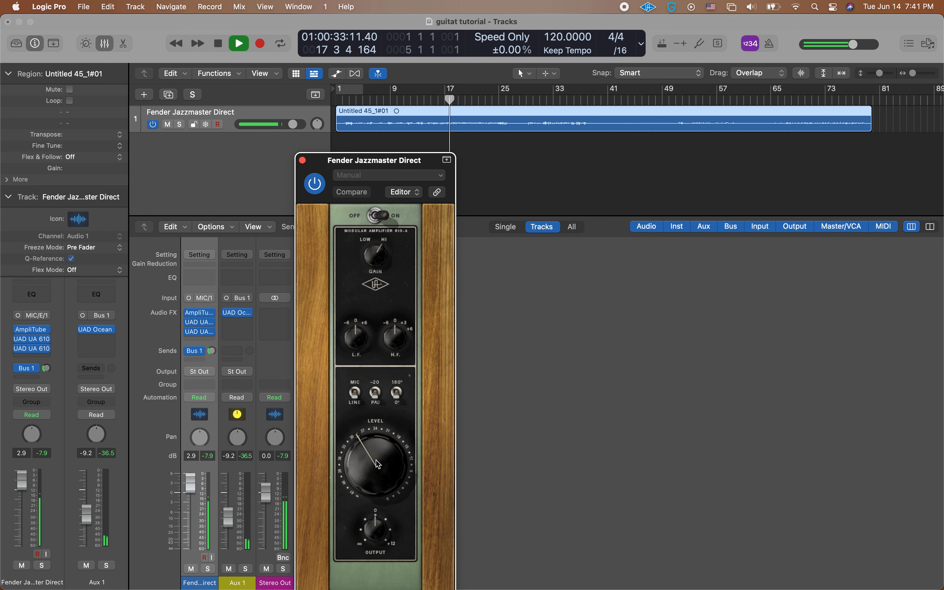
mouse_move(390, 458)
mouse_down()
mouse_move(383, 449)
mouse_move(389, 453)
mouse_up()
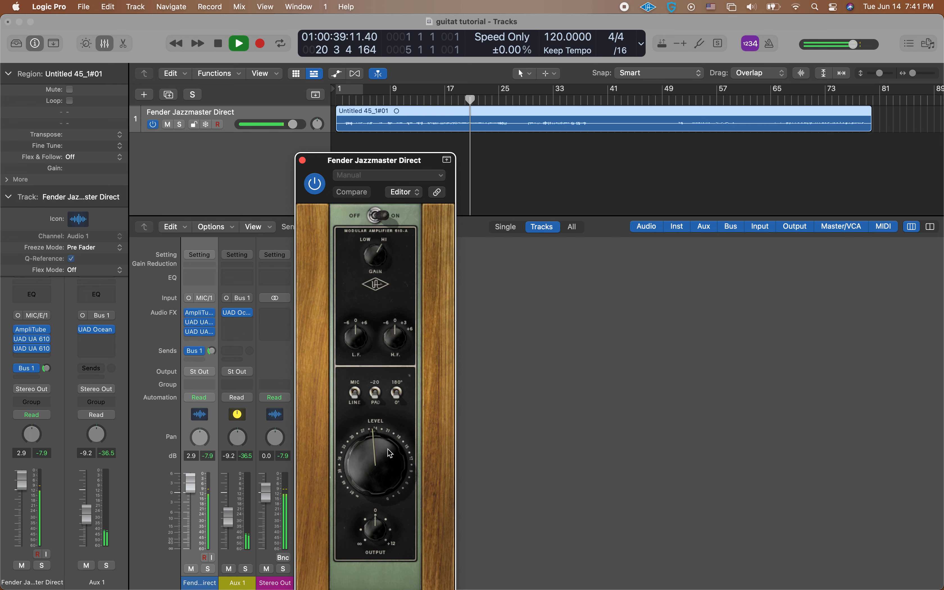
drag(375, 257, 374, 317)
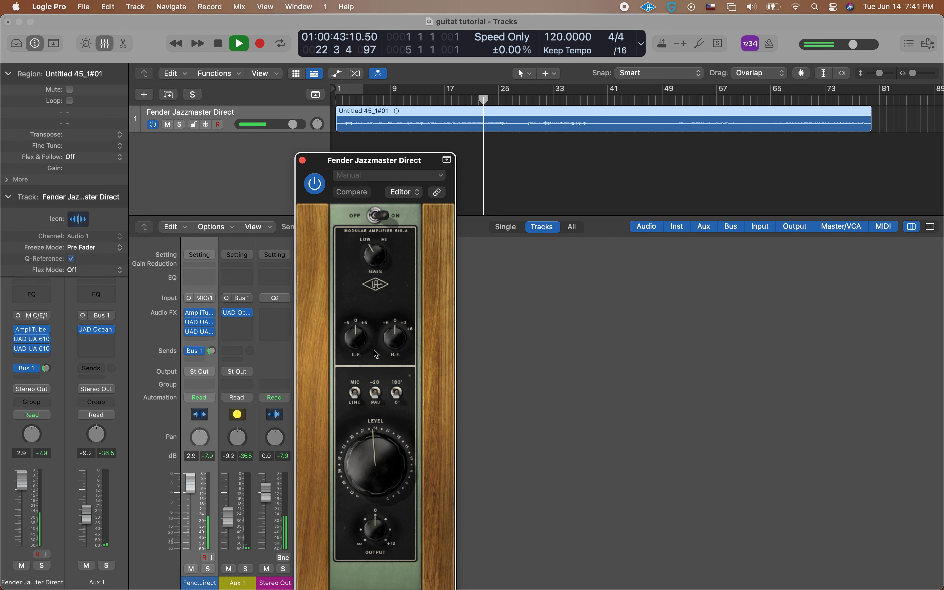
- Return the second UA 610-A's gain to HI, turn its level back down, and close its window
click(377, 224)
drag(376, 223, 376, 219)
drag(375, 259, 375, 208)
drag(376, 261, 376, 202)
drag(375, 472, 376, 476)
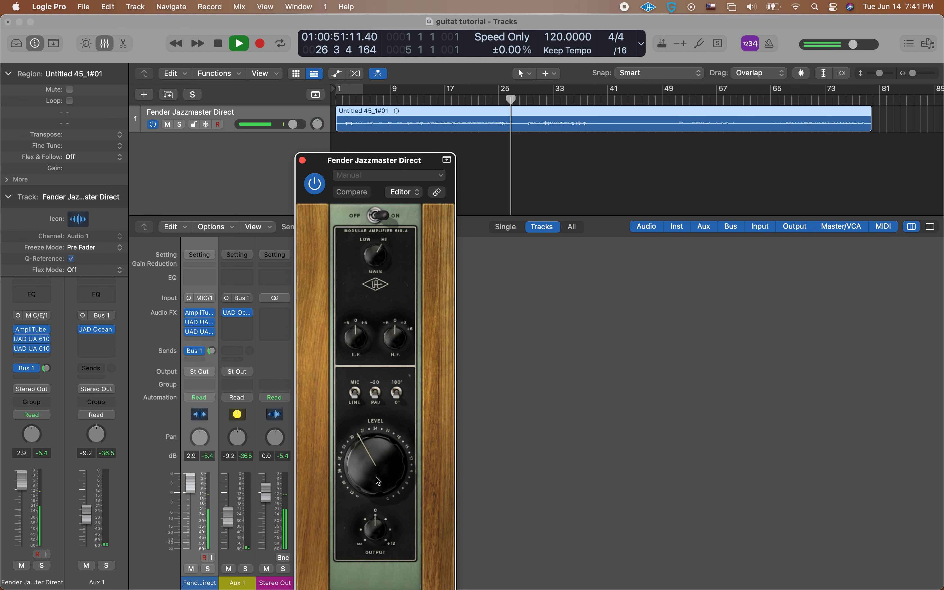
click(303, 161)
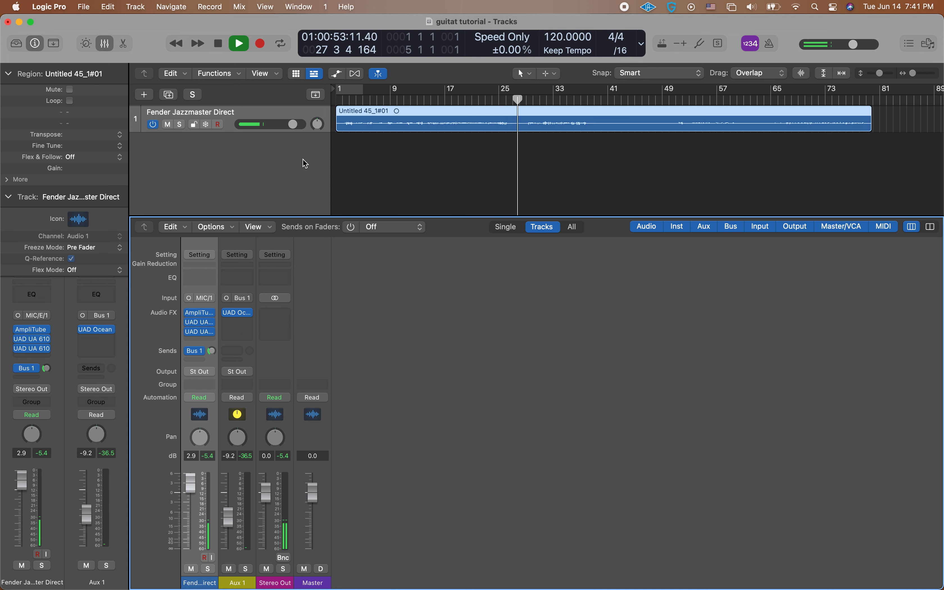
- Reopen the second UA 610-A on Fender Jazzmaster Direct while listening, stop playback, and close the plug-in window
click(200, 333)
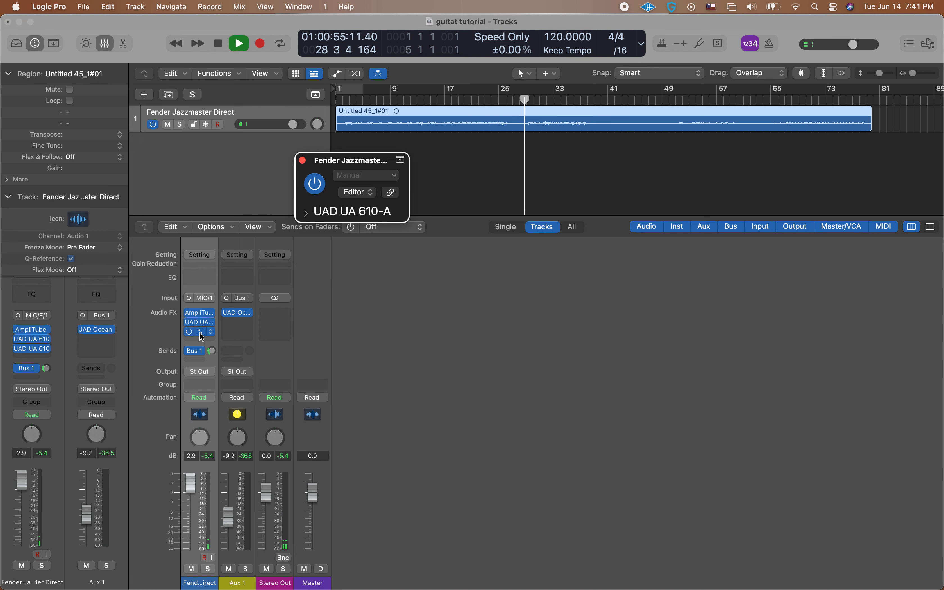
click(358, 193)
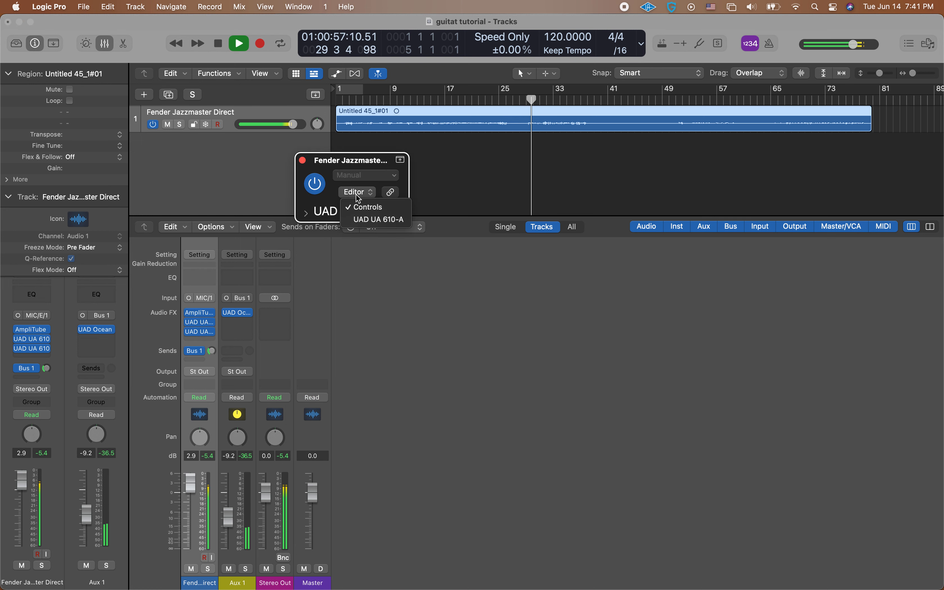
click(216, 43)
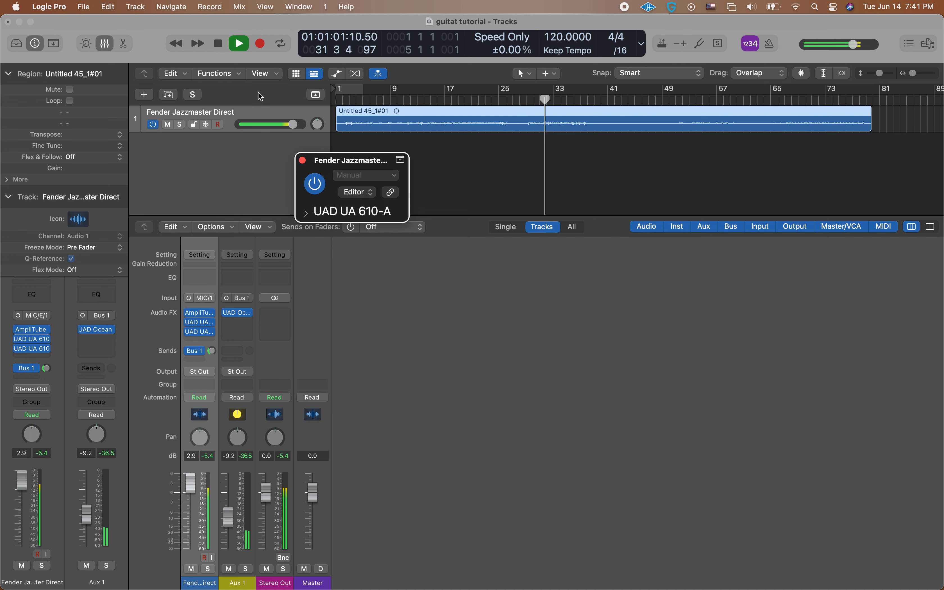
key(space)
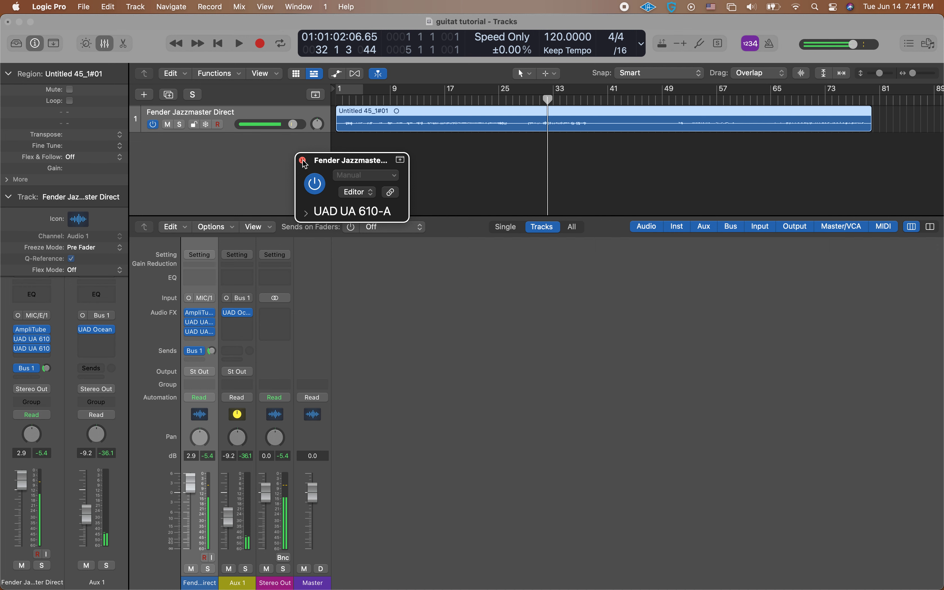
click(302, 160)
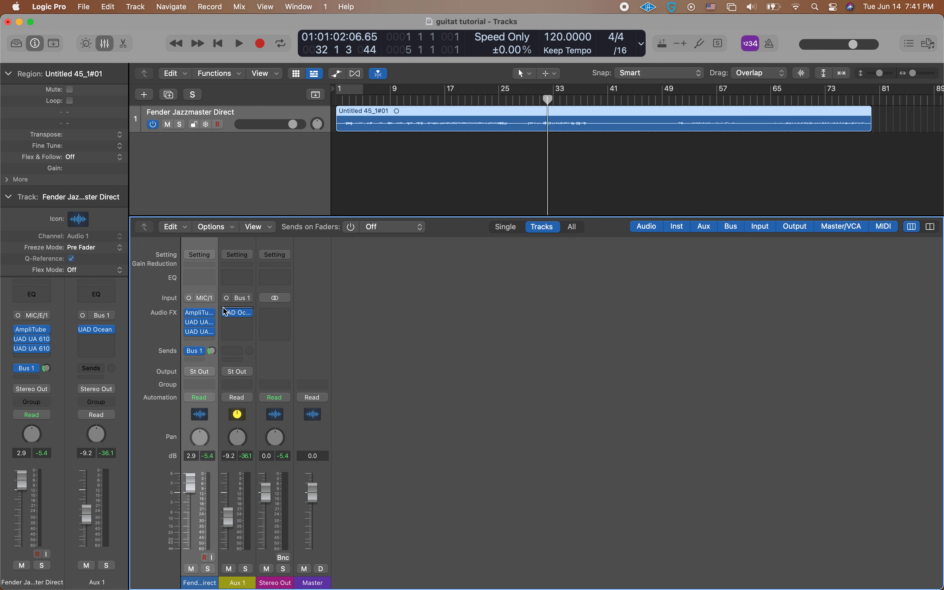
- Add a send to Bus 2 on the Fender Jazzmaster Direct channel
click(215, 344)
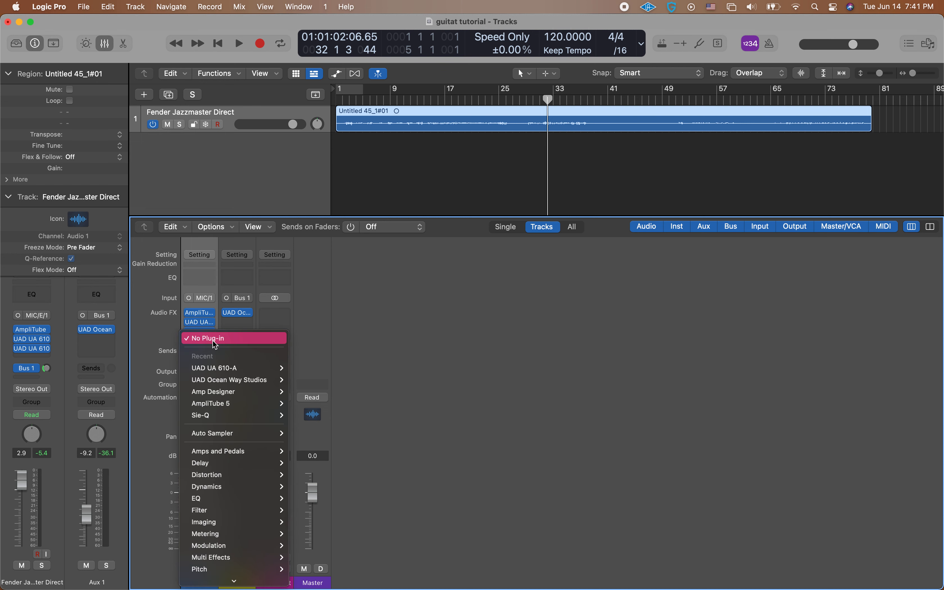
click(391, 298)
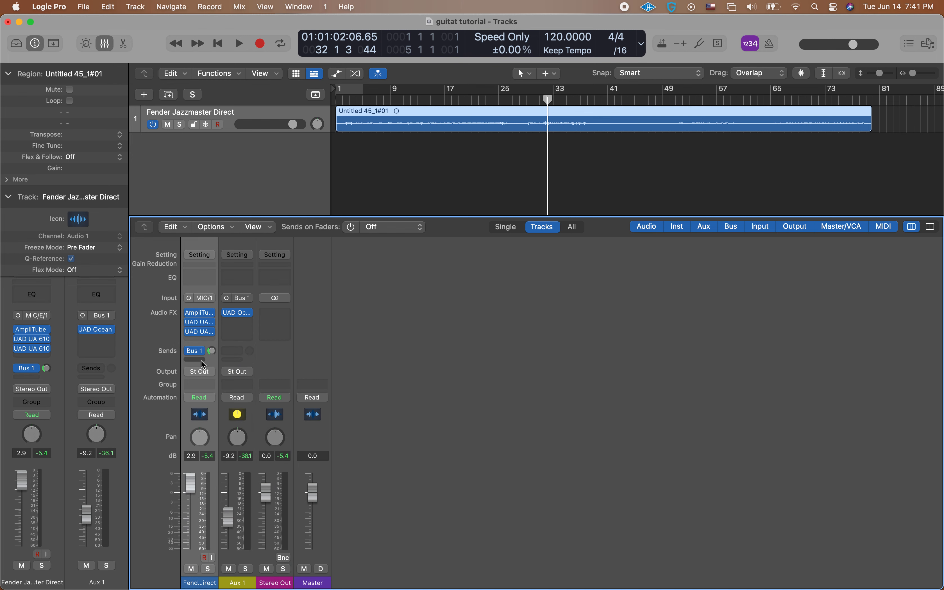
click(204, 363)
mouse_move(206, 377)
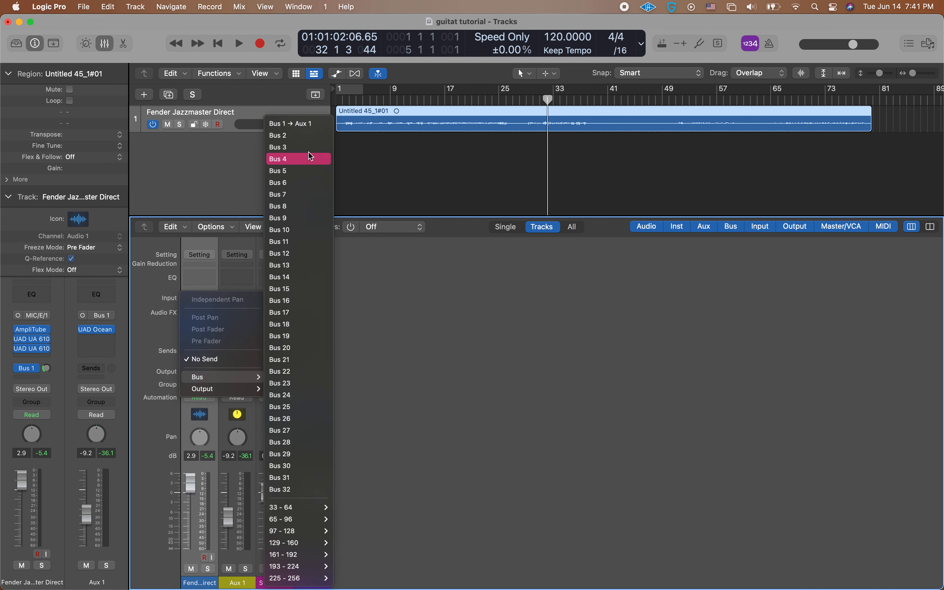
click(307, 136)
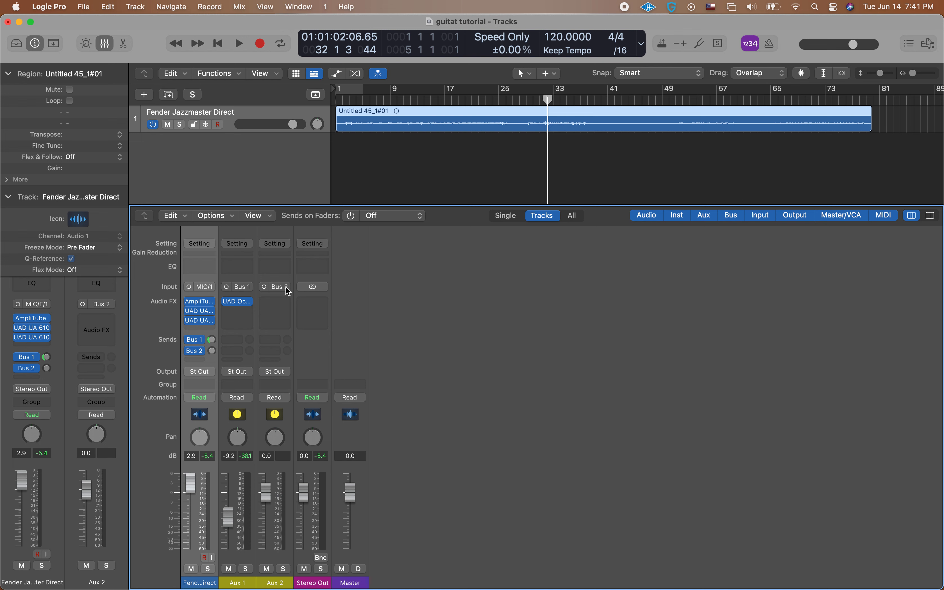
- Insert the mono TR5 Sunset Sound Studio Reverb on Aux 2 and show its graphical editor view
click(286, 302)
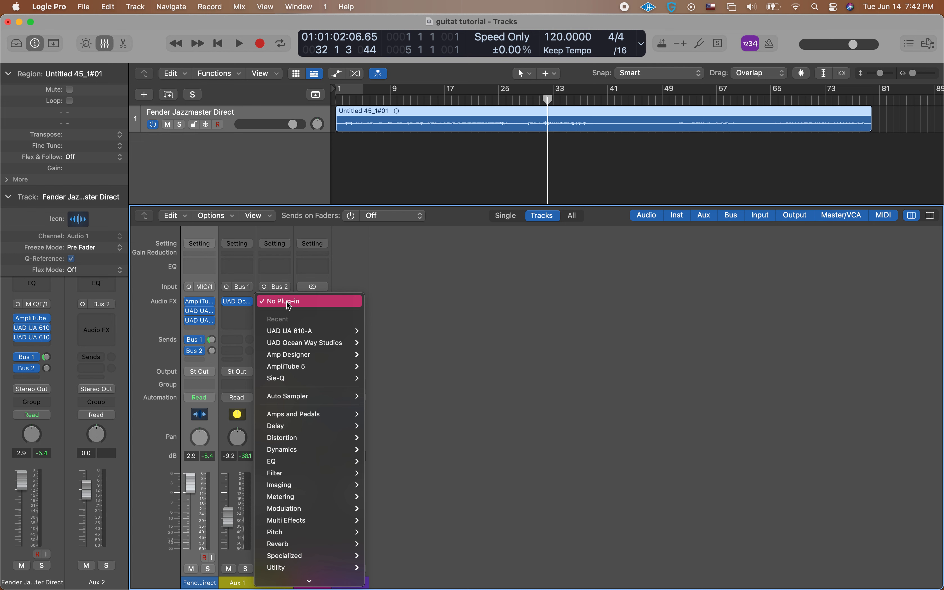
mouse_move(305, 579)
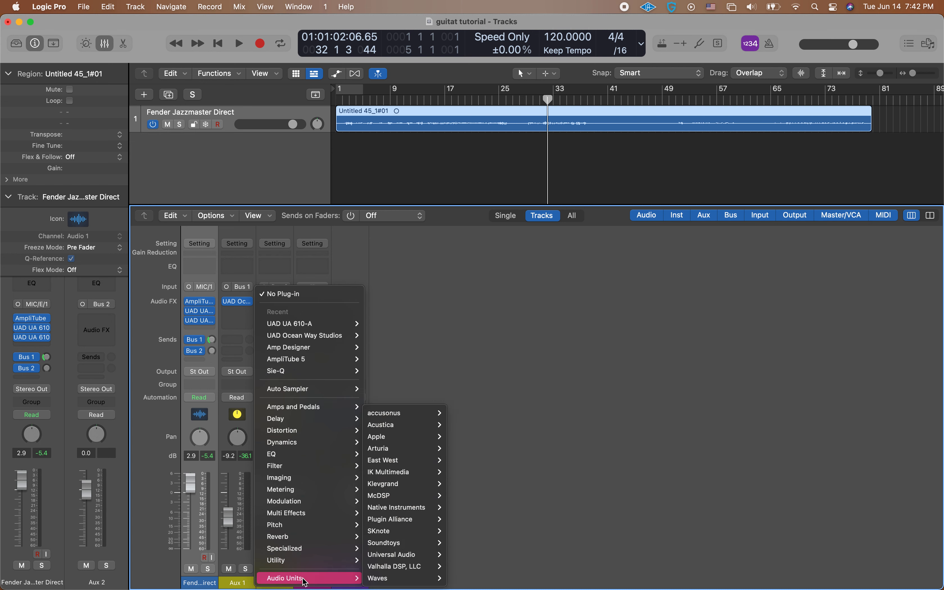
mouse_move(402, 490)
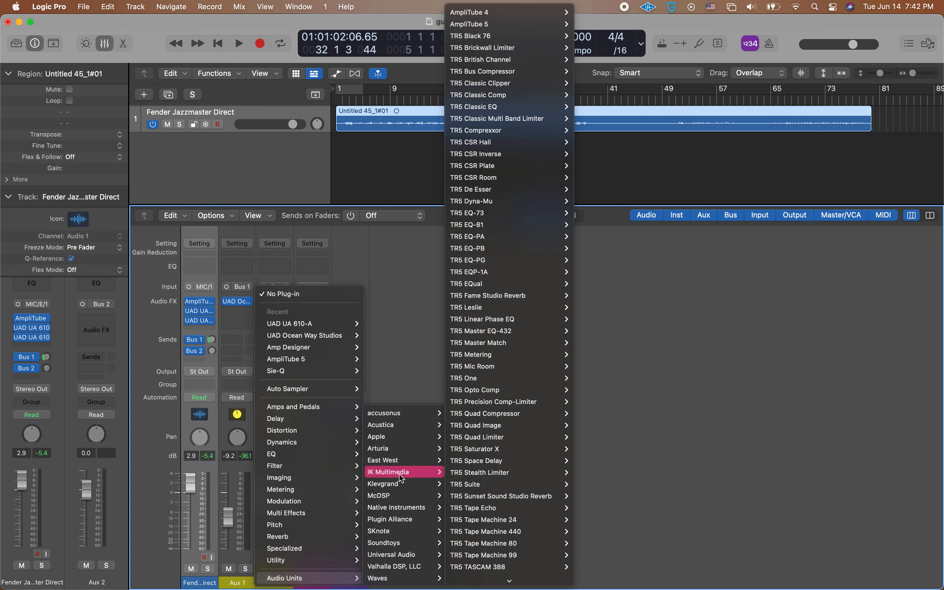
mouse_move(494, 498)
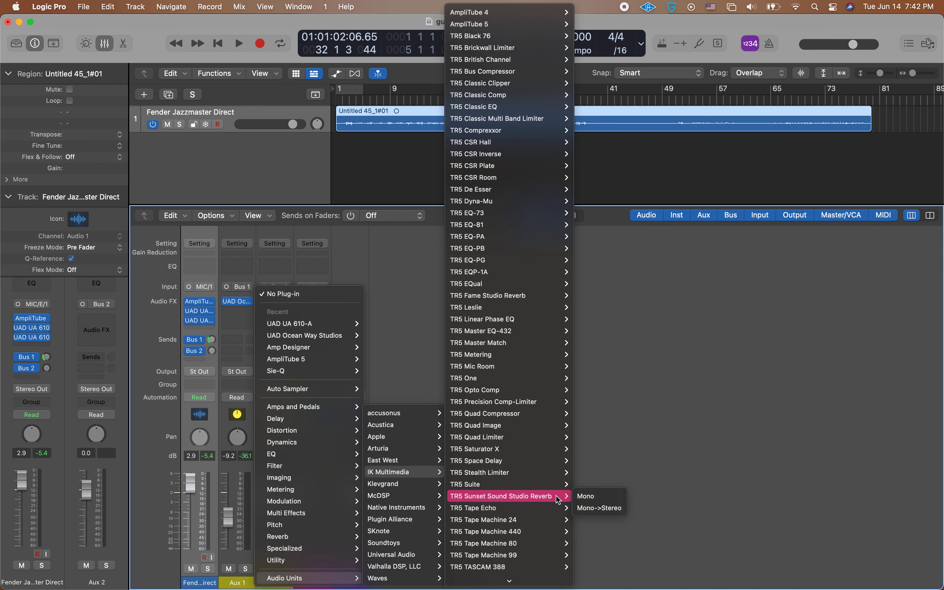
click(584, 496)
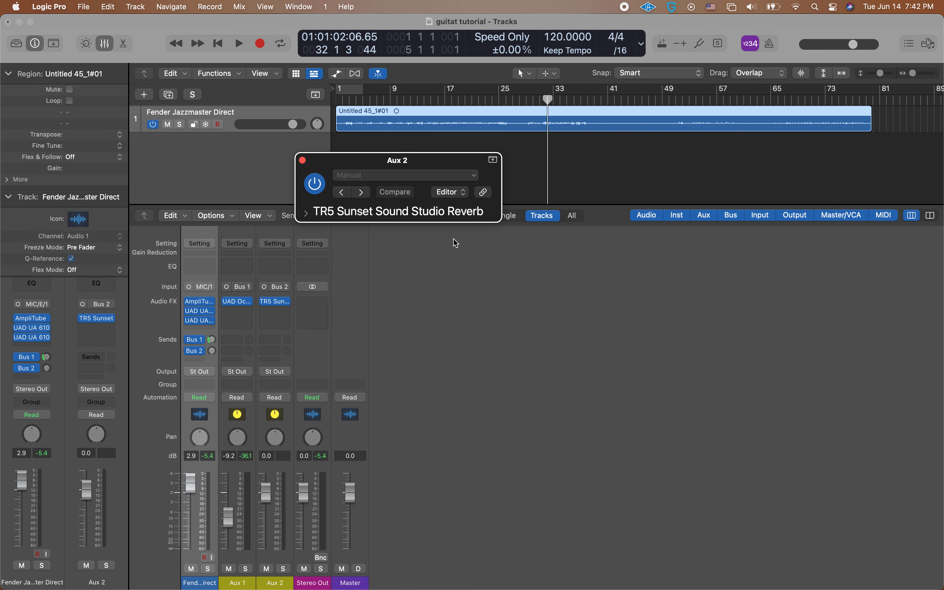
click(460, 198)
click(462, 219)
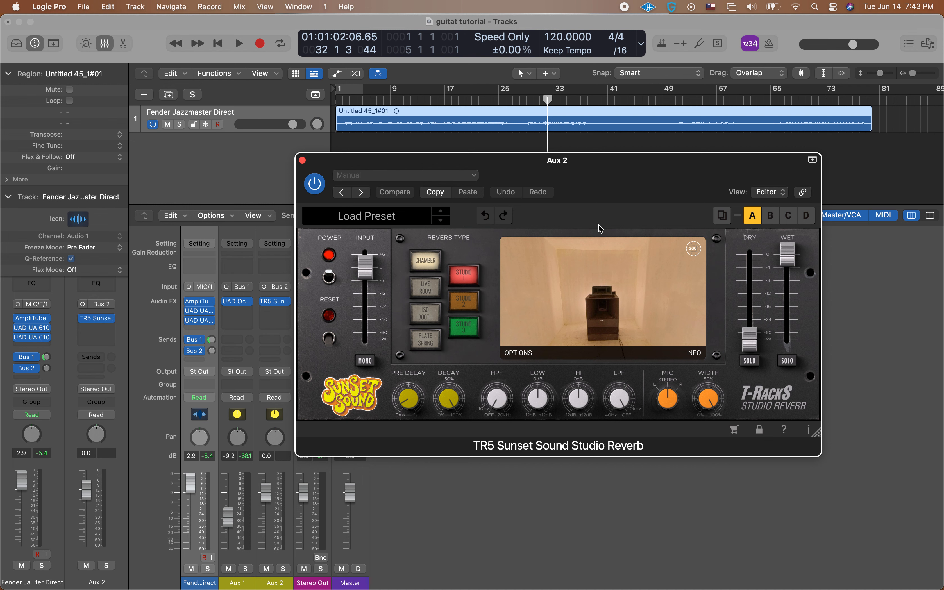
- Shape the Sunset Sound reverb on Aux 2 by adjusting its HPF and LPF and reducing the Low and Hi bands
mouse_move(411, 404)
drag(411, 399, 422, 431)
mouse_move(790, 282)
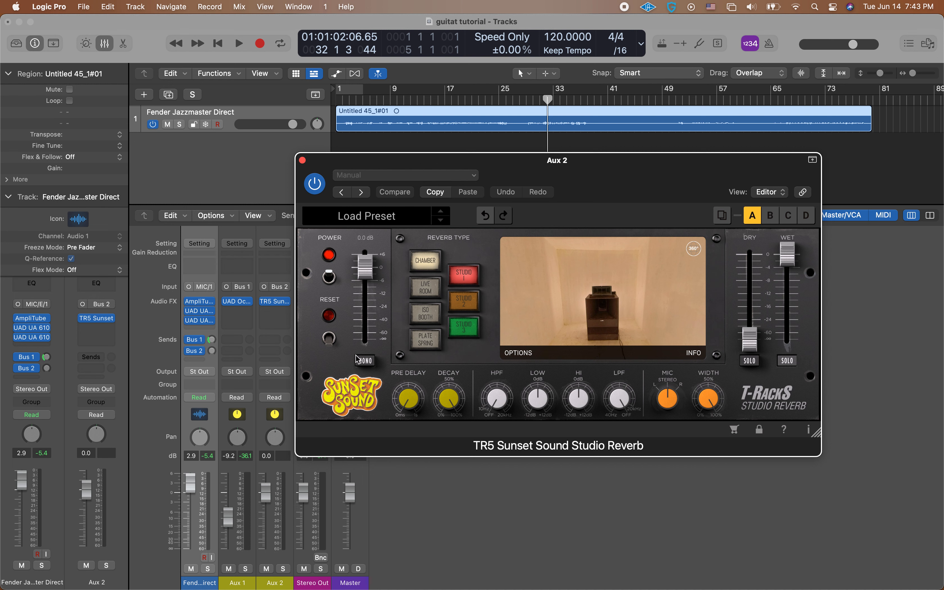
click(366, 362)
drag(494, 374, 546, 443)
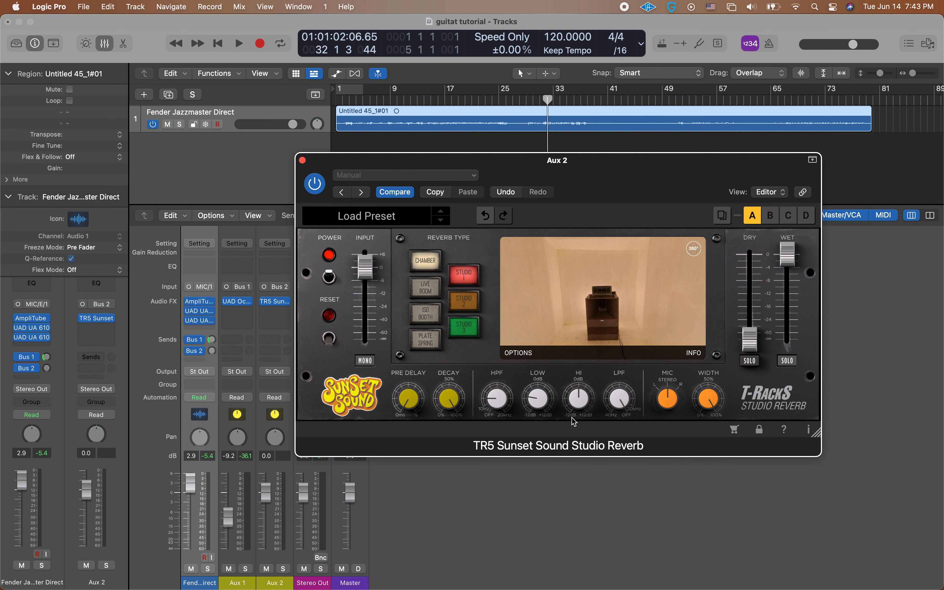
drag(617, 409, 620, 432)
mouse_move(623, 407)
mouse_move(580, 406)
drag(580, 406, 579, 435)
- Play the guitar with Aux 2 soloed, raise the Bus 2 send level, and close the reverb window
click(239, 44)
click(283, 569)
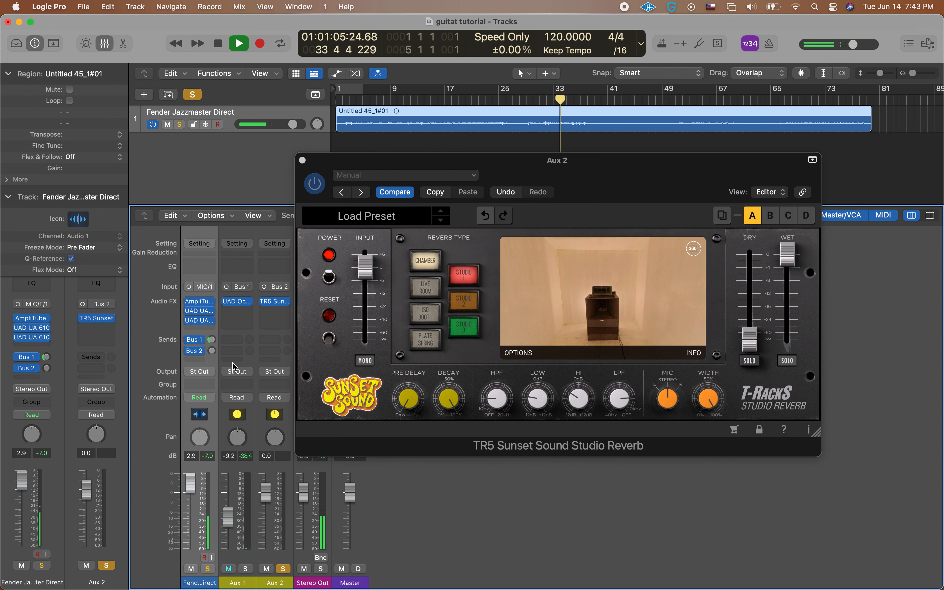
drag(212, 350, 206, 318)
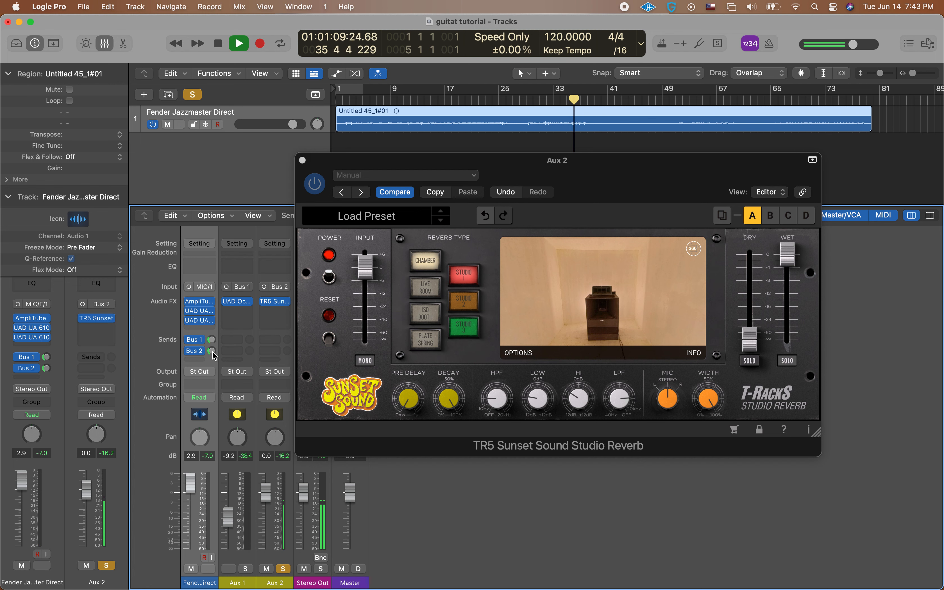
click(302, 161)
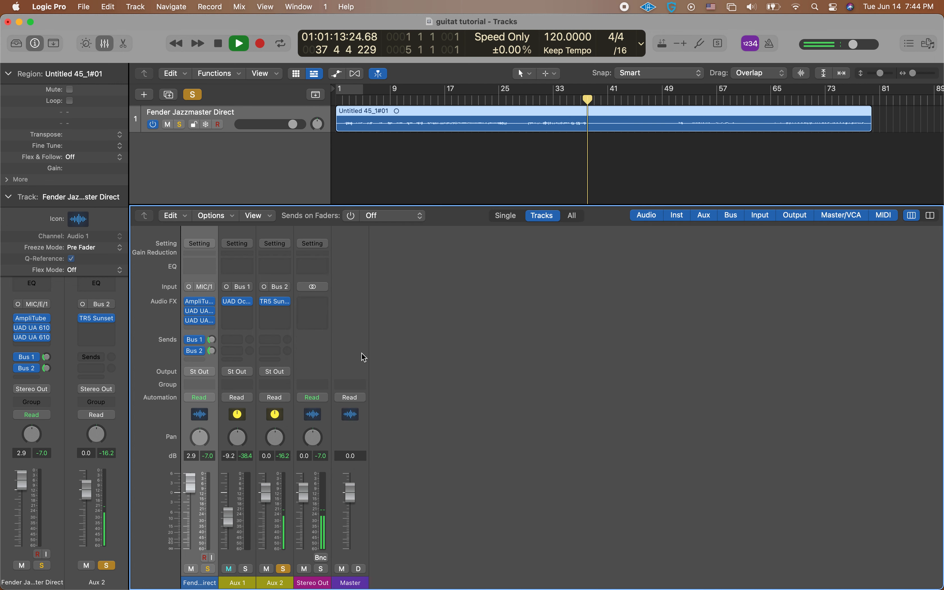
- Resume playback from around bar 4, unsolo Aux 2, and balance its fader against the full mix at -10.6 dB
click(359, 101)
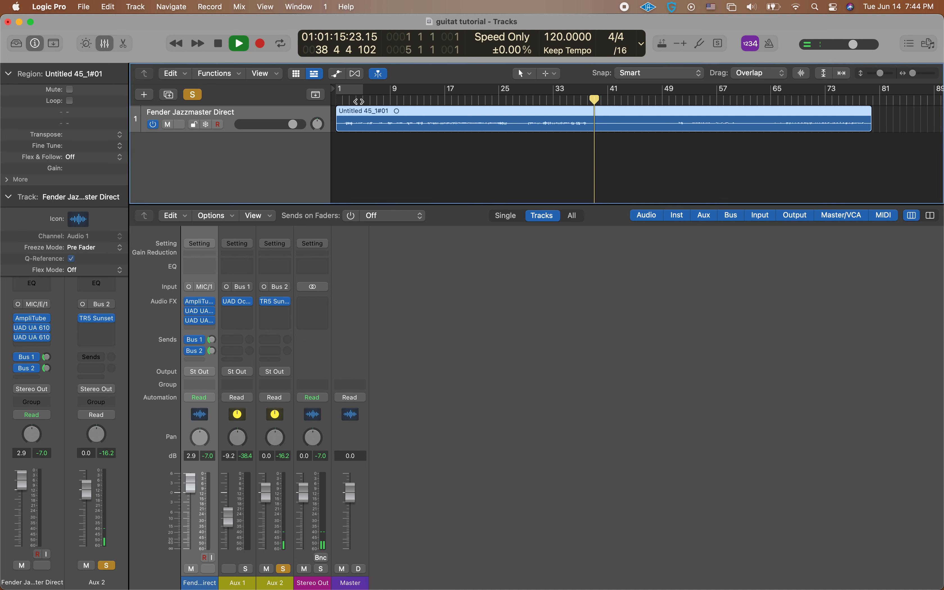
click(358, 102)
click(283, 569)
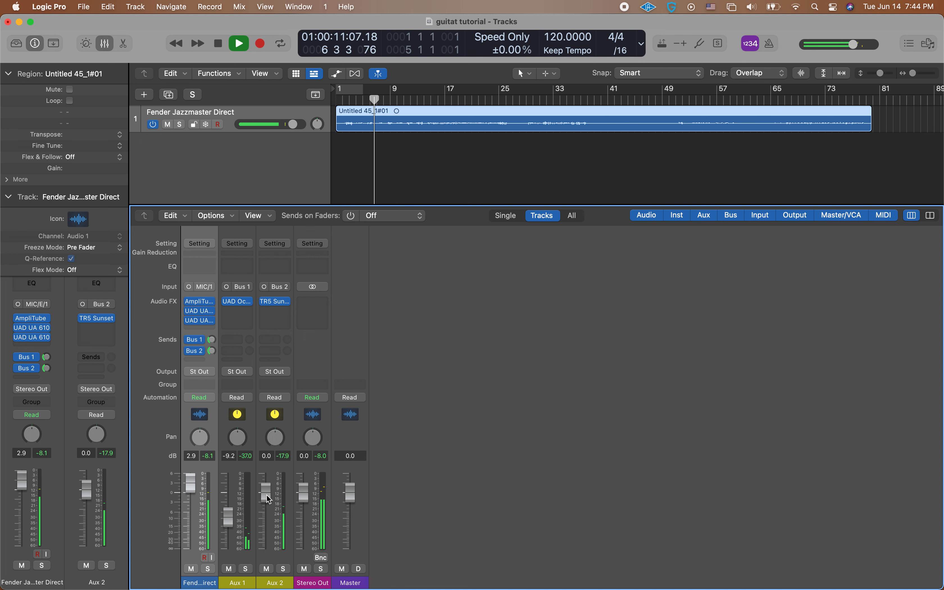
drag(266, 494, 266, 509)
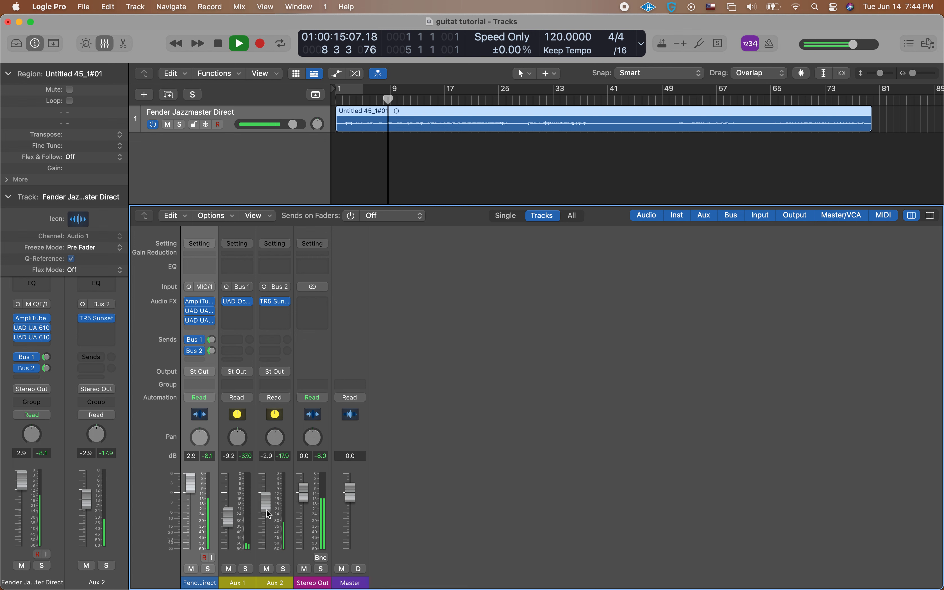
drag(266, 509, 266, 433)
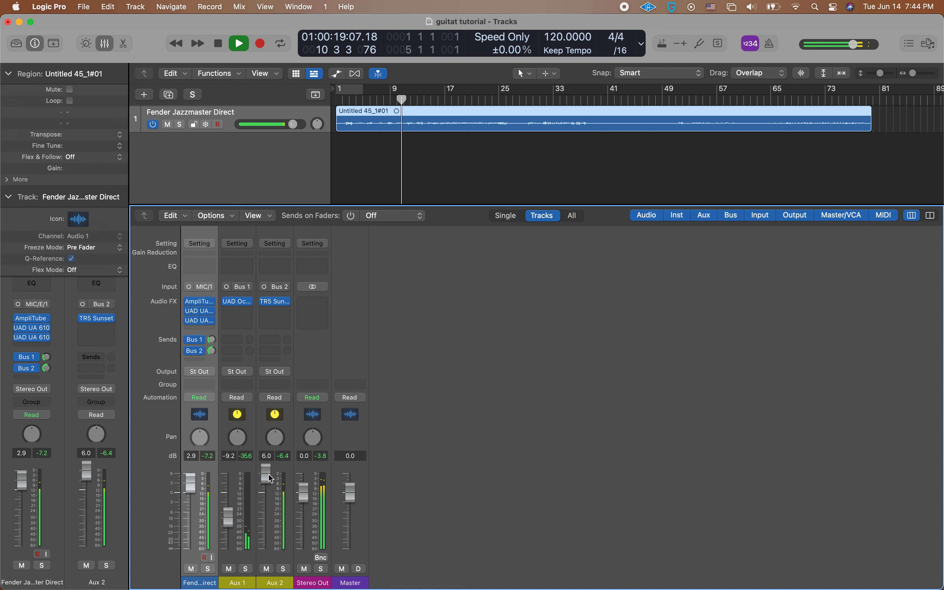
drag(265, 473, 267, 507)
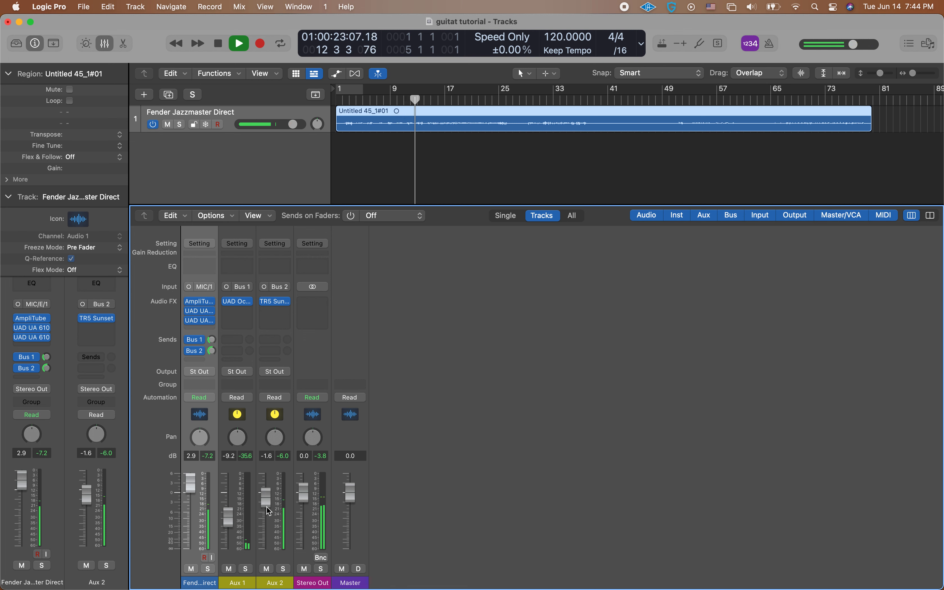
drag(268, 510, 269, 536)
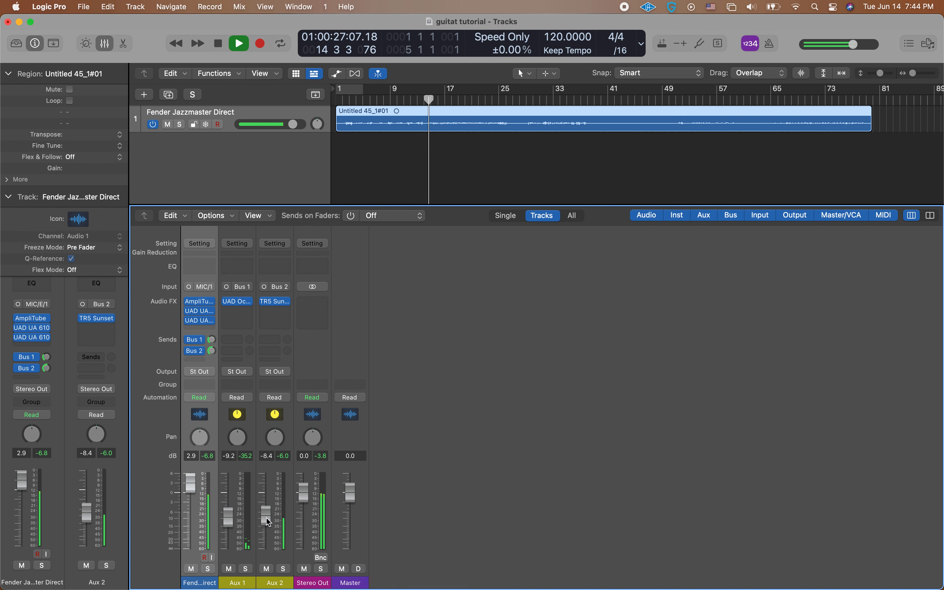
drag(266, 517, 267, 523)
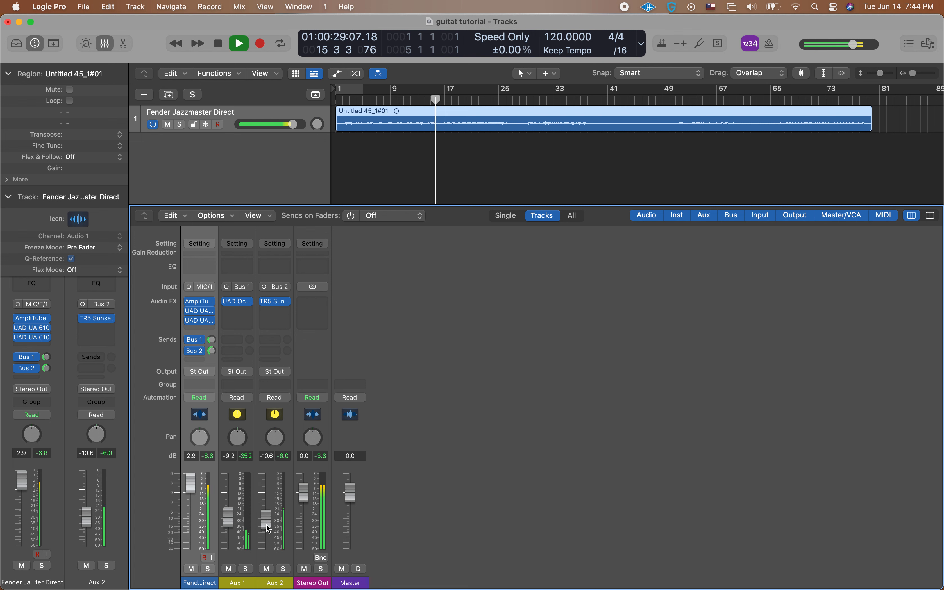
- Listen to Aux 2 soloed, return to the full mix for comparison, and stop playback
click(282, 570)
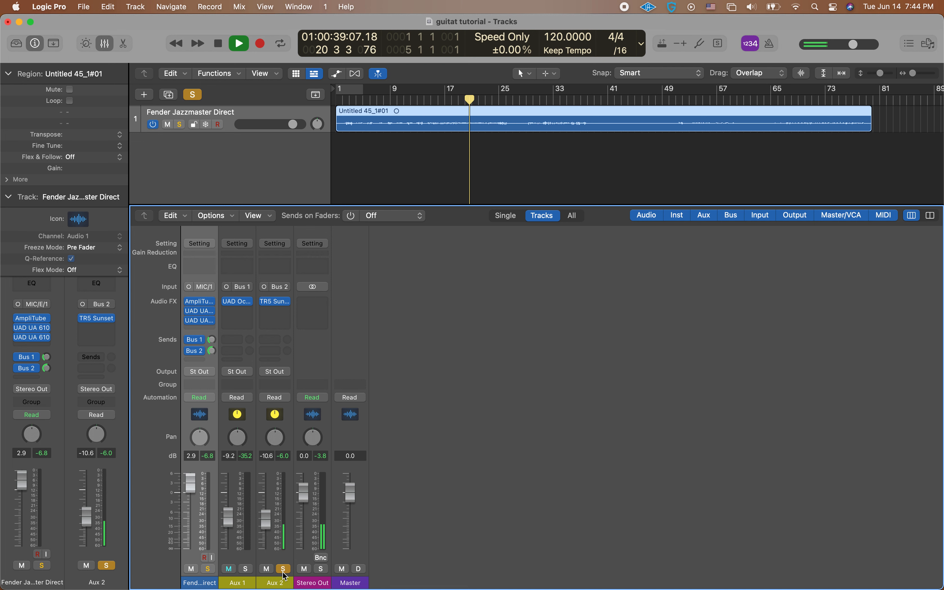
click(284, 571)
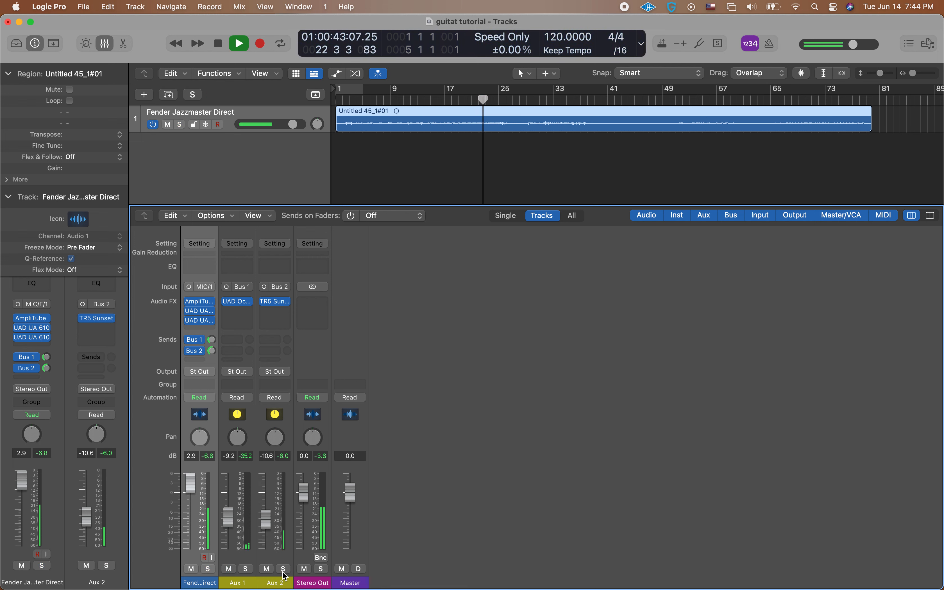
key(space)
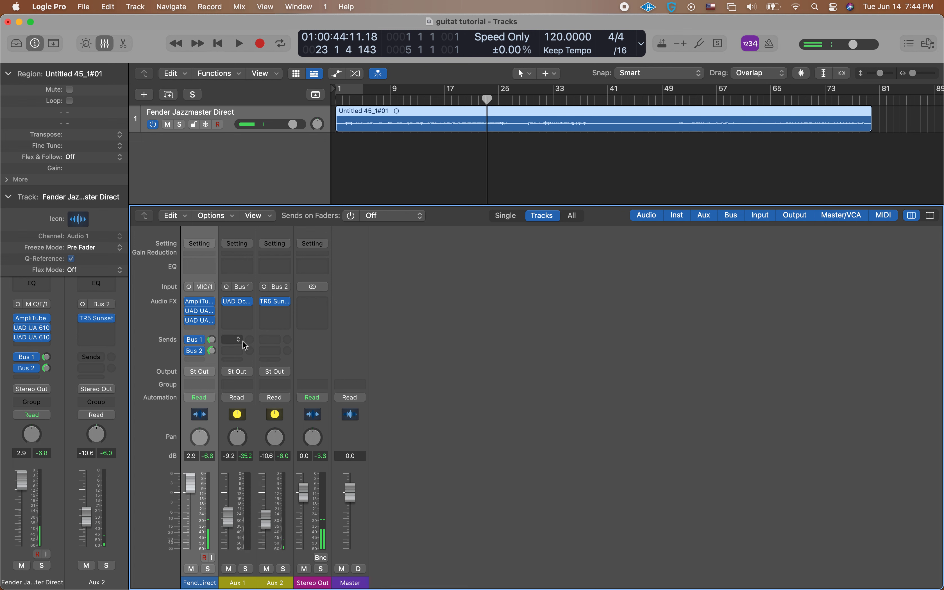
- Reopen the Sunset Sound reverb in its graphical editor, review its controls, and close the window
click(275, 302)
click(452, 194)
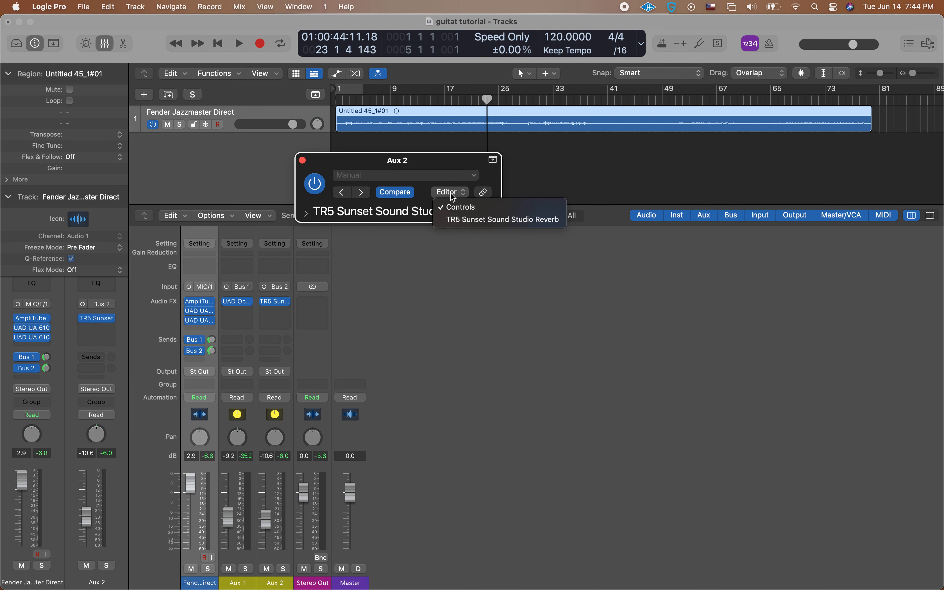
click(457, 220)
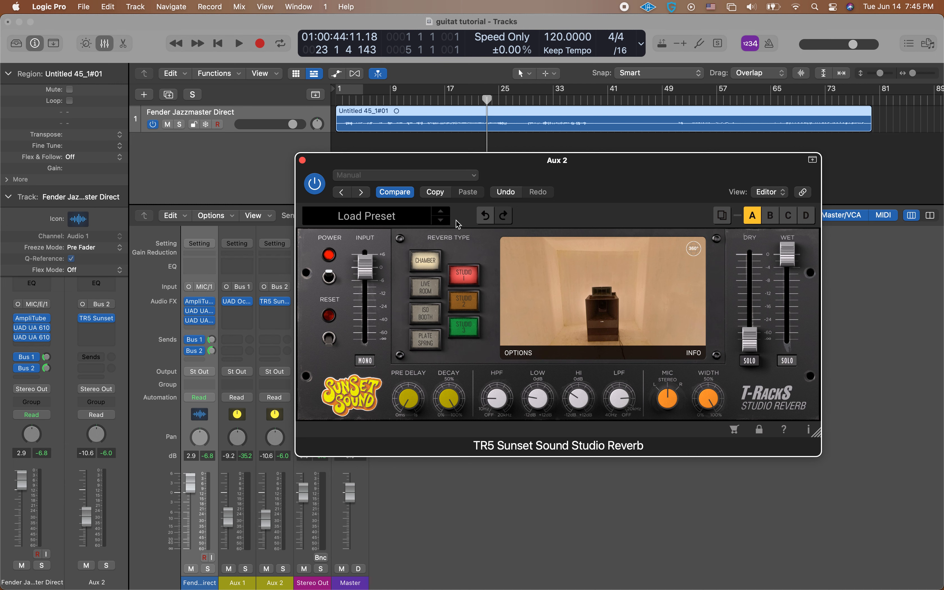
drag(495, 172, 616, 126)
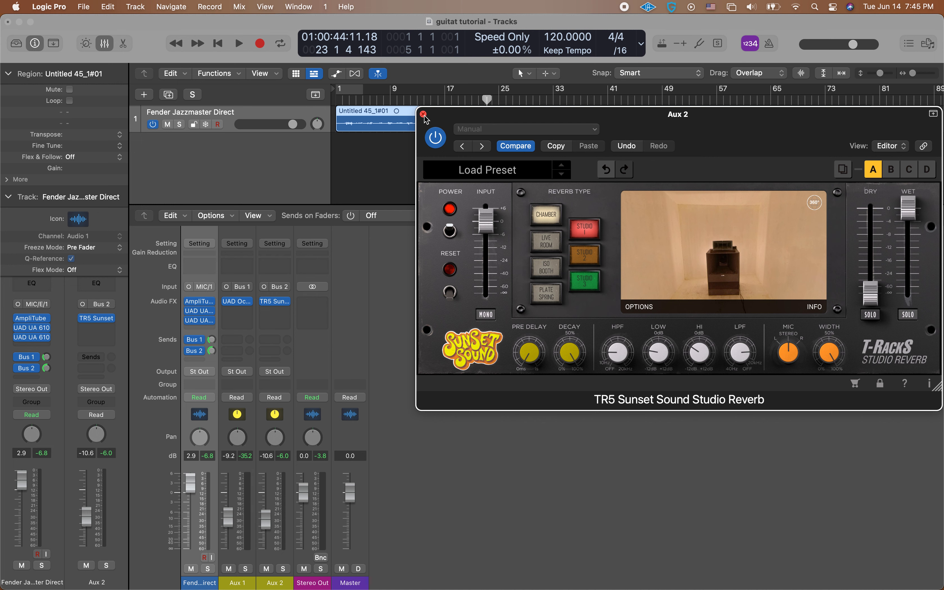
click(424, 116)
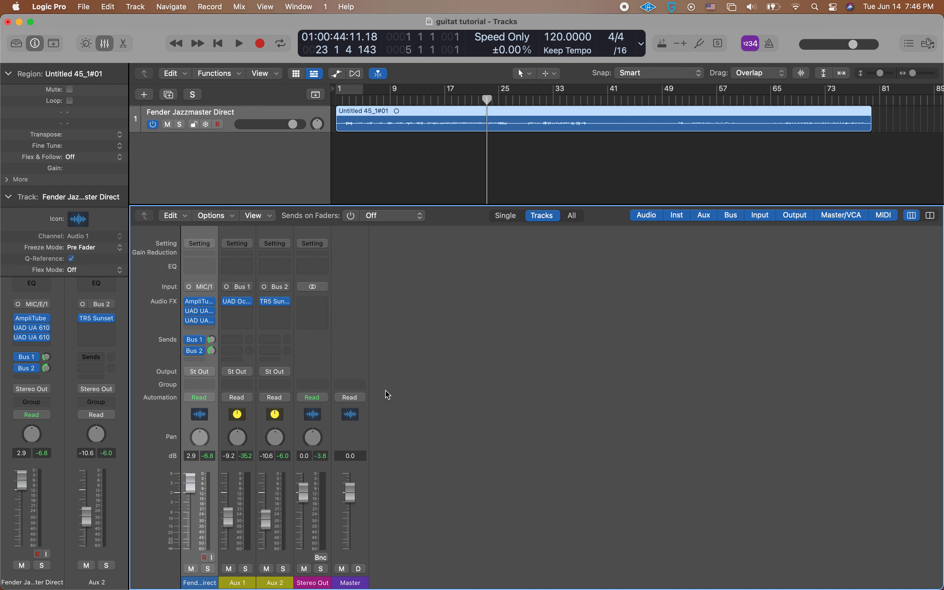
- Insert a mono UAD UA 610-A before the Sunset Sound reverb on Aux 2 and close its window
click(291, 301)
mouse_move(311, 339)
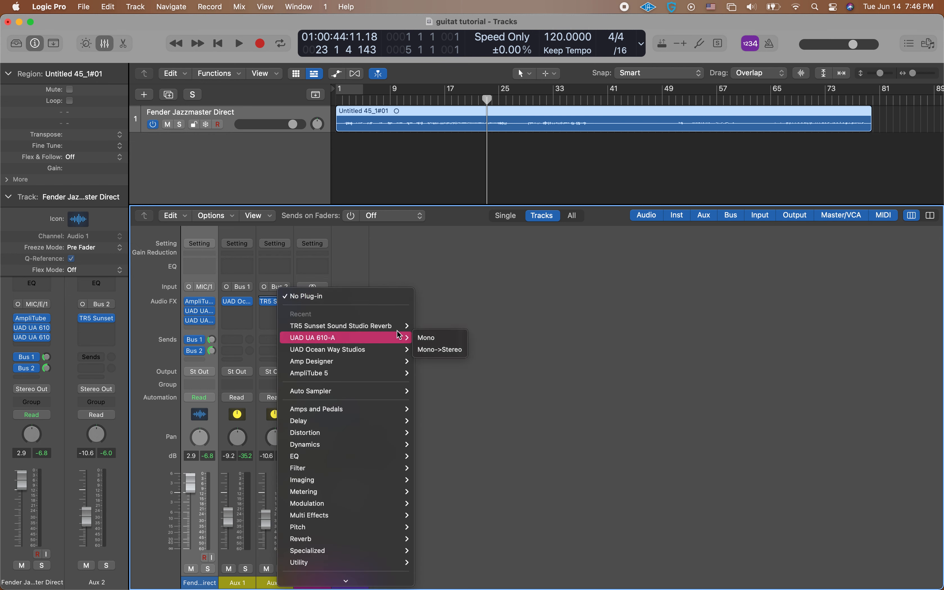
click(422, 339)
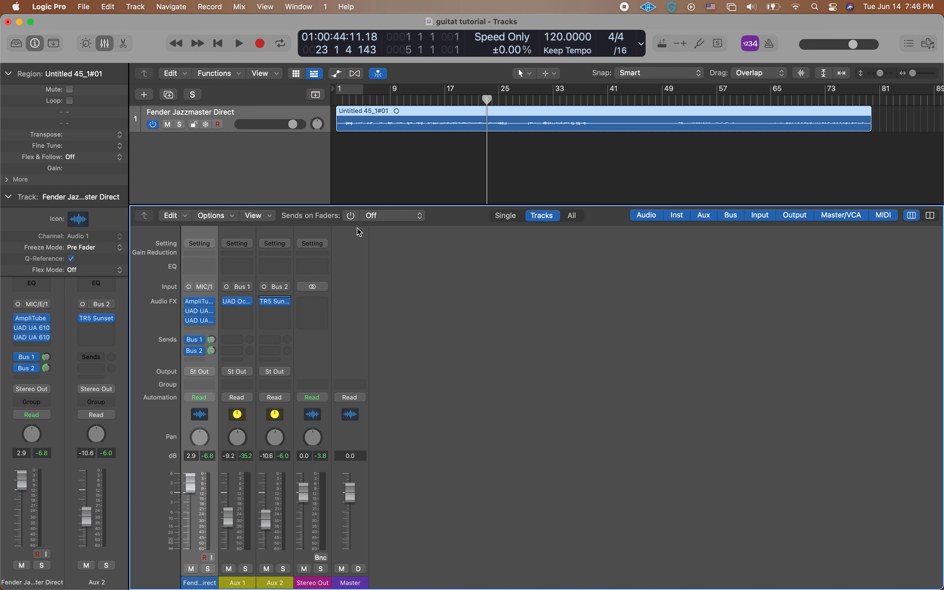
click(304, 168)
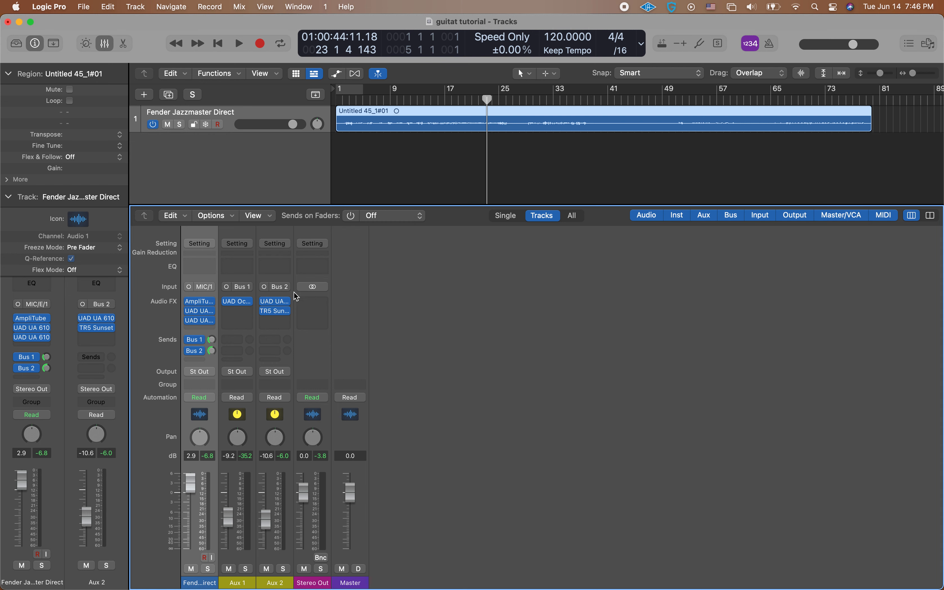
- Insert another mono UAD UA 610-A after the Sunset Sound reverb on Aux 2 and close its window
click(288, 321)
mouse_move(343, 350)
click(404, 352)
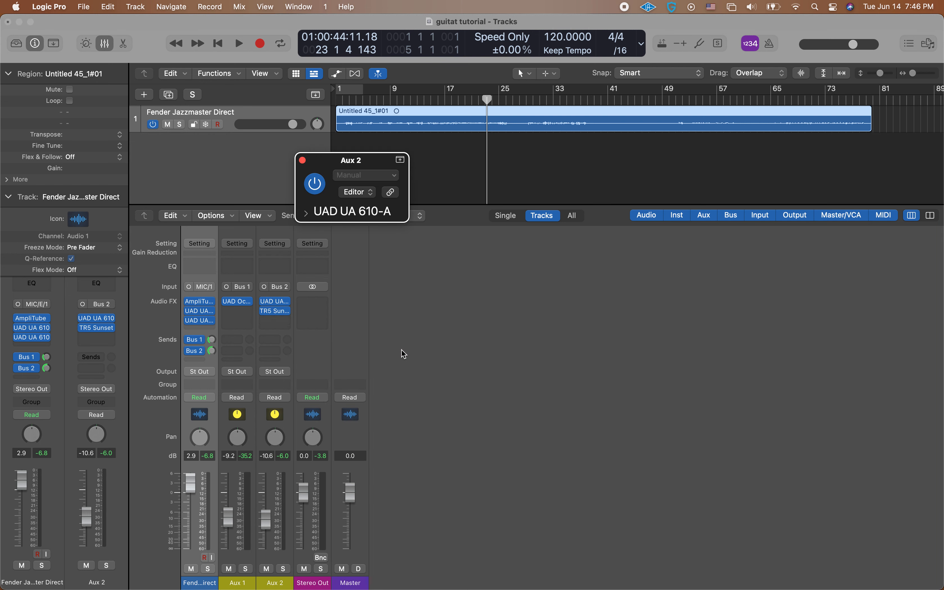
click(302, 161)
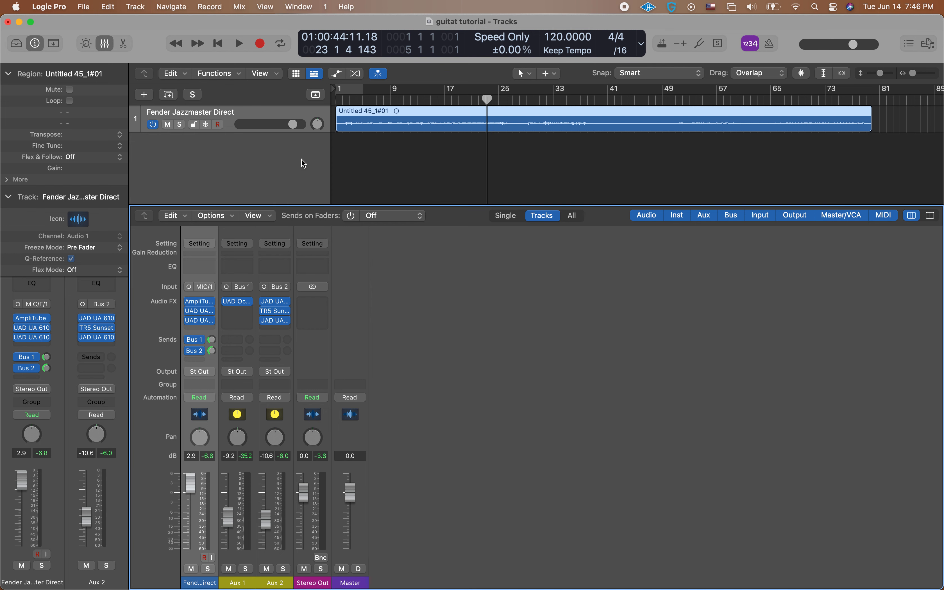
- Compare the soloed Aux 2 with both UA 610-A preamps bypassed and enabled during playback, and return to the full mix
key(space)
click(283, 569)
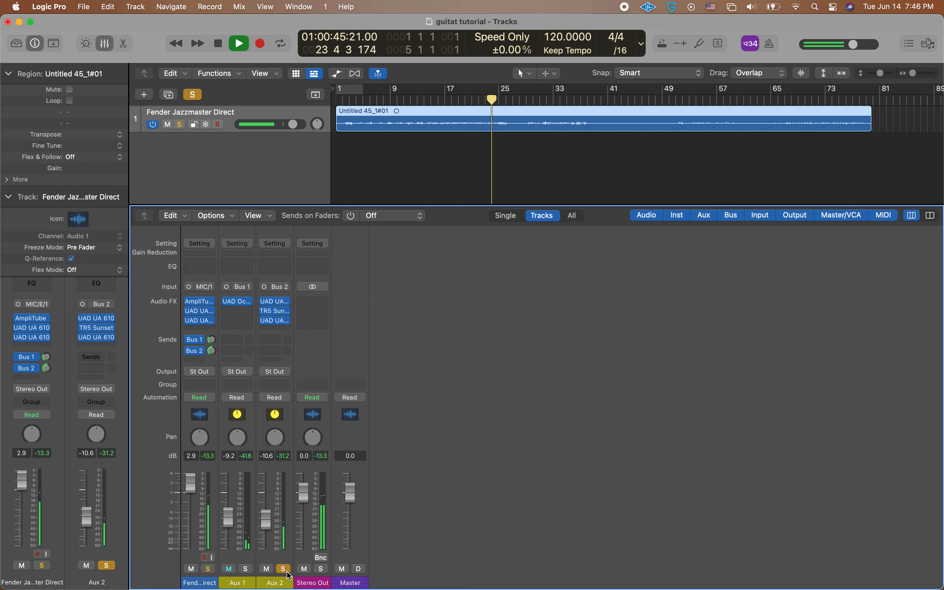
click(265, 321)
click(264, 302)
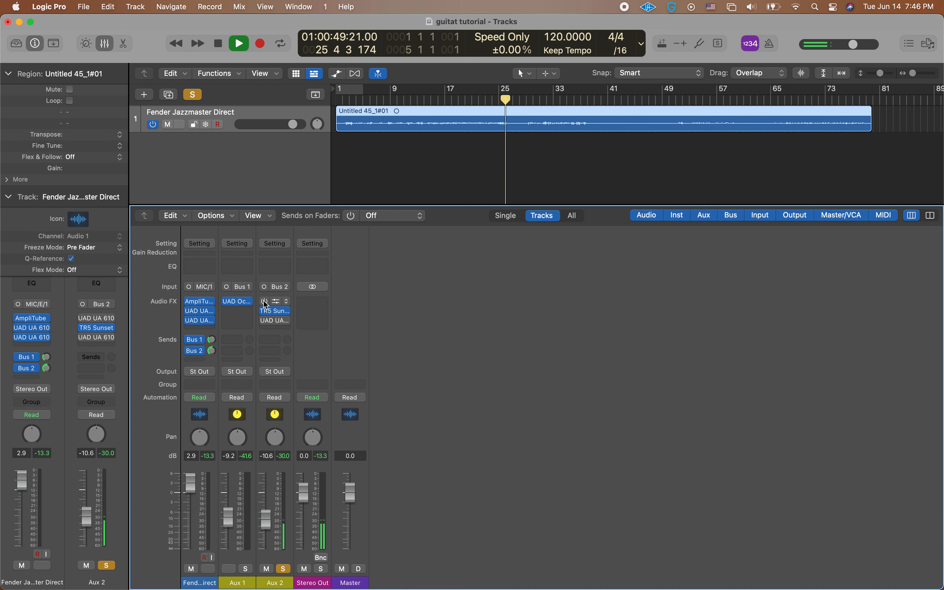
click(526, 106)
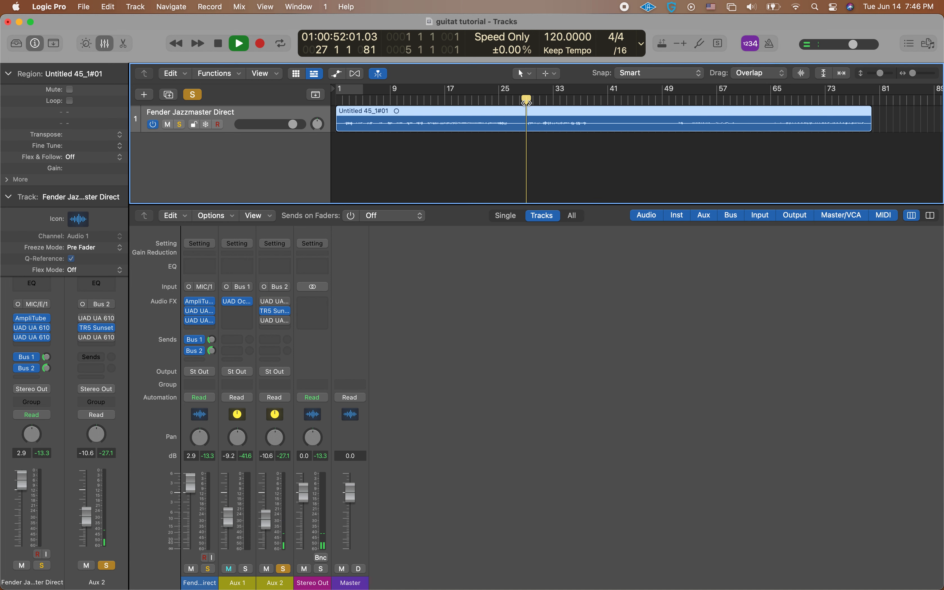
click(264, 302)
click(264, 322)
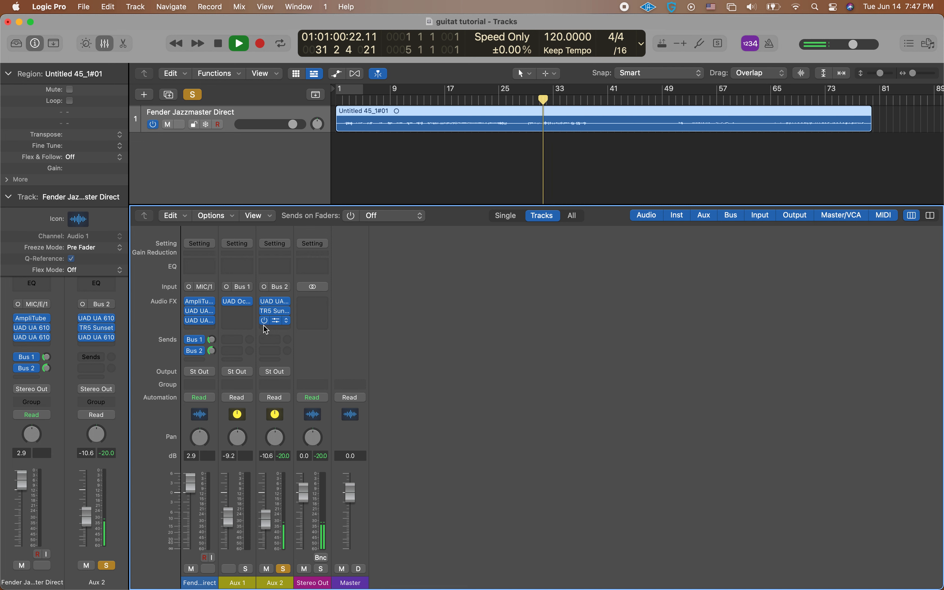
click(285, 569)
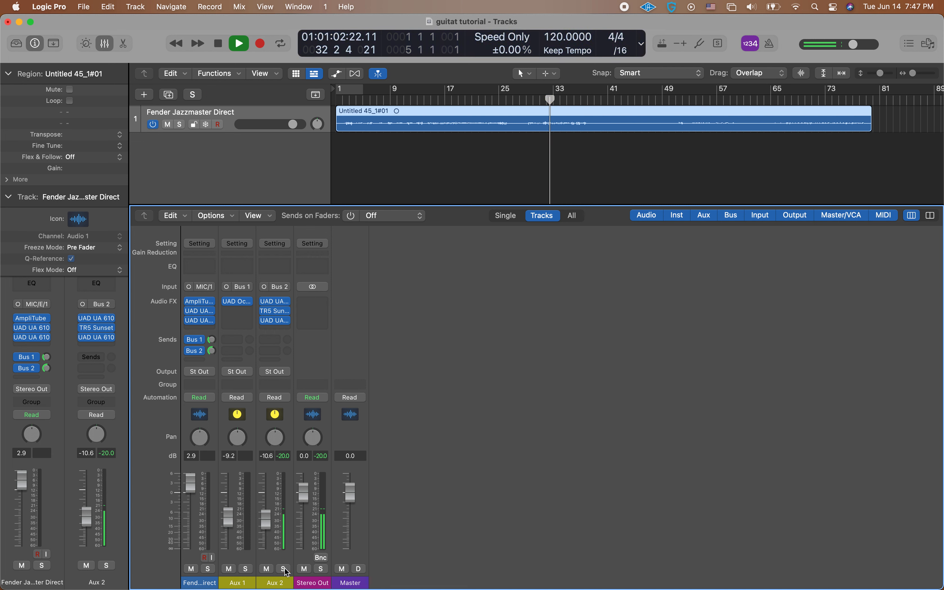
key(space)
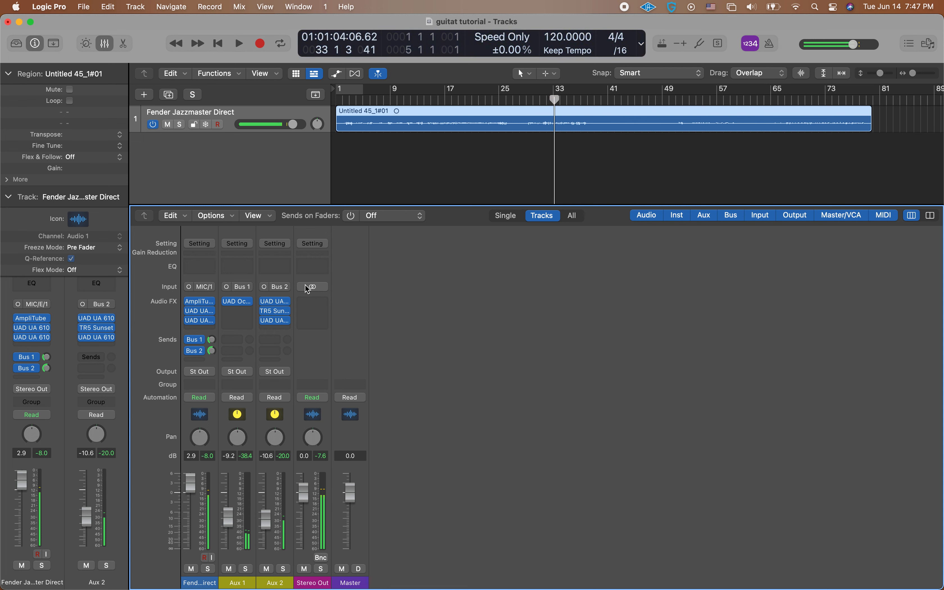
- Remove both UA 610-A preamps from Aux 2, leaving only the Sunset Sound reverb
click(286, 301)
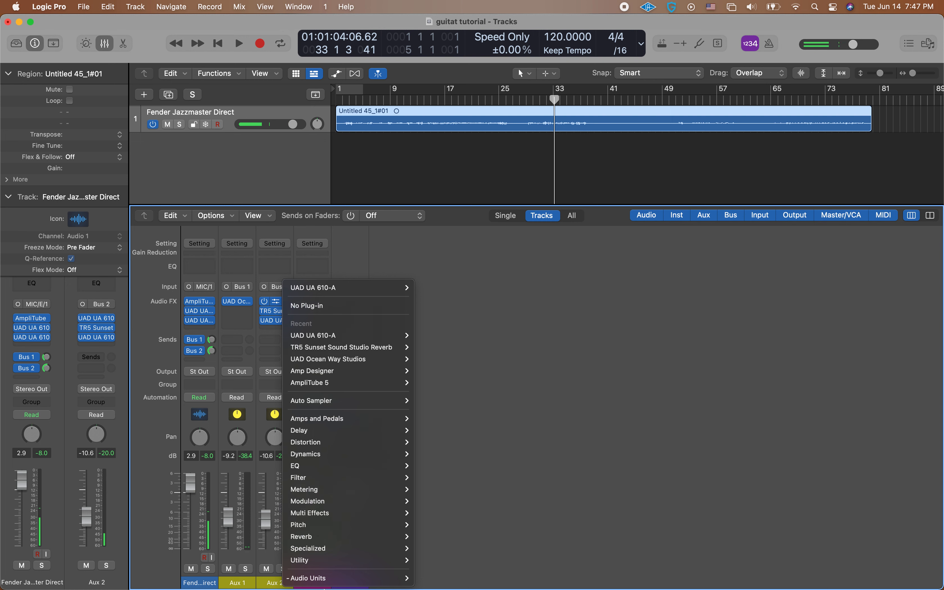
click(340, 309)
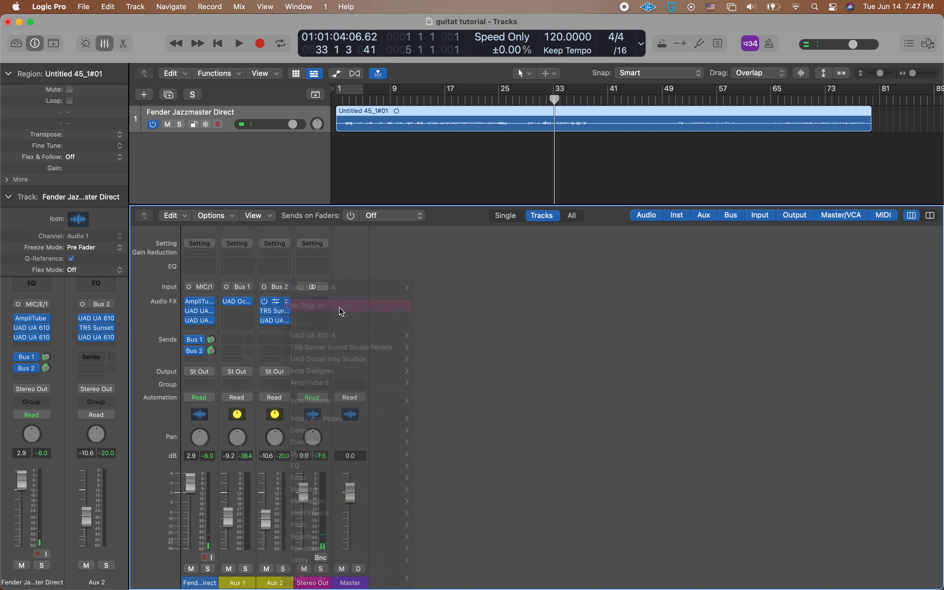
click(287, 321)
mouse_move(286, 322)
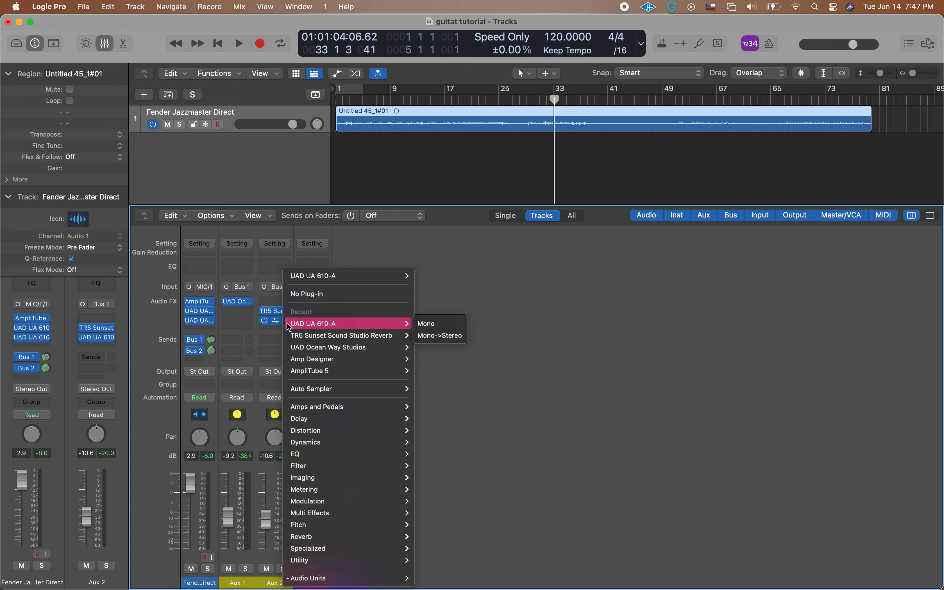
click(305, 292)
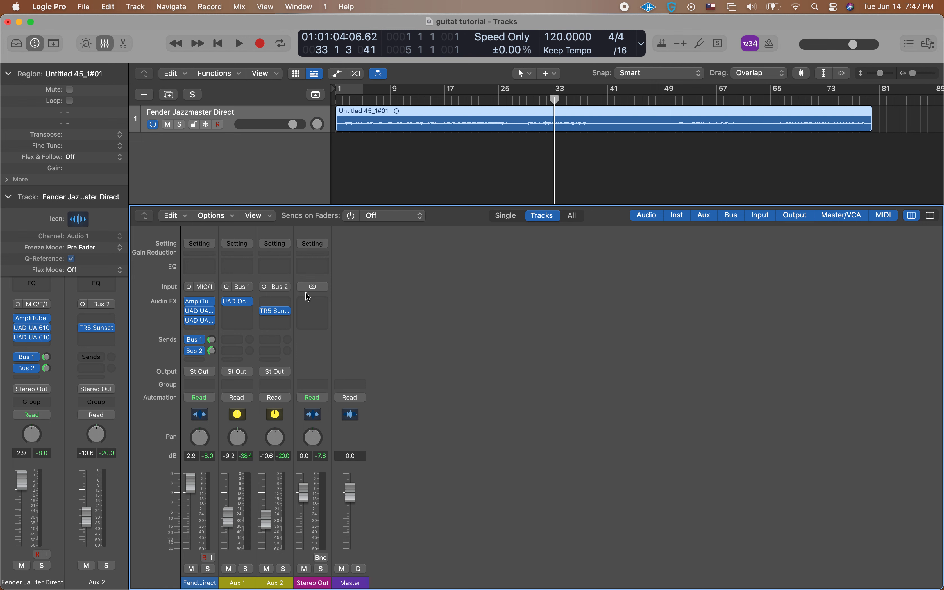
- Insert a mono Waves J37 (m) after the second UA 610-A on the Fender Jazzmaster Direct channel
click(214, 331)
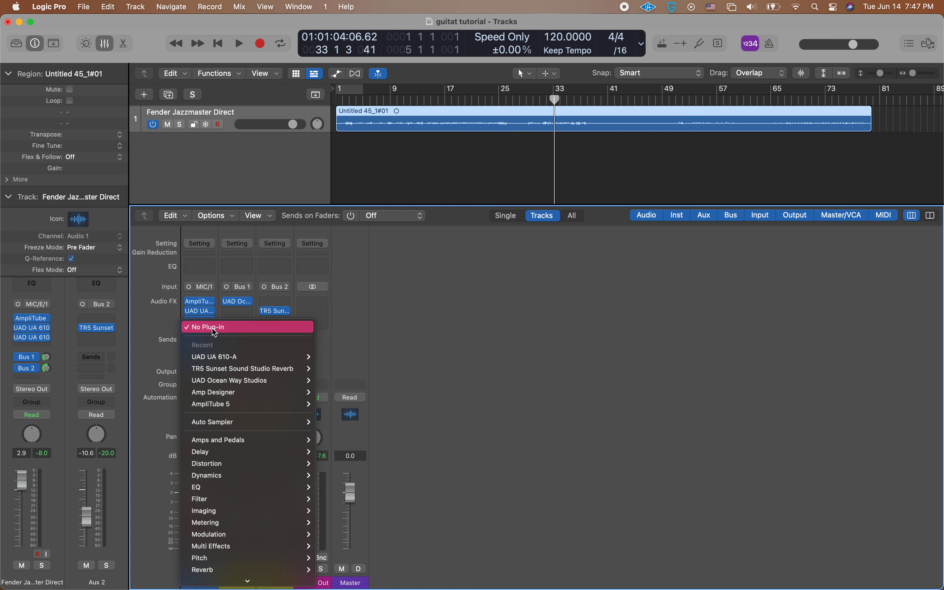
mouse_move(249, 583)
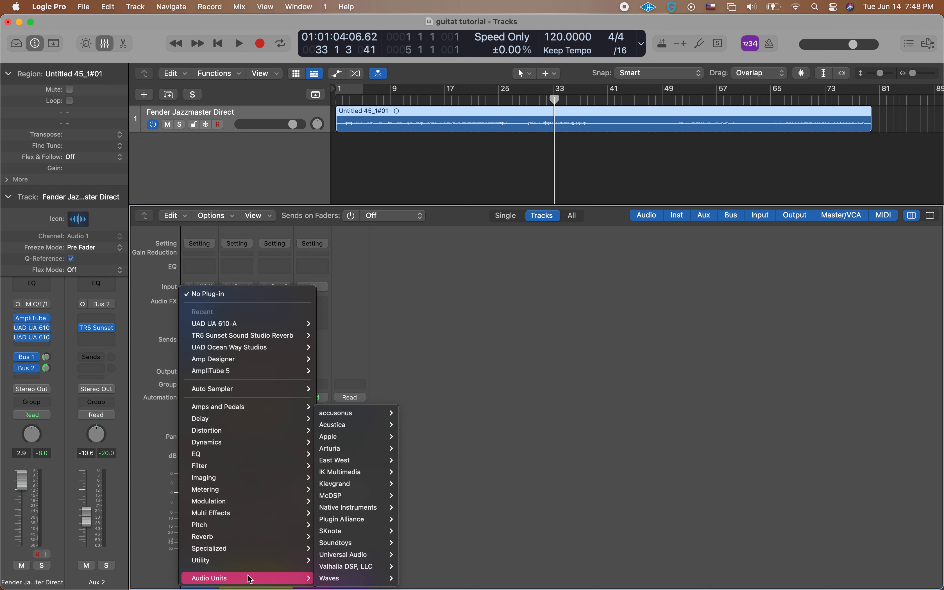
mouse_move(320, 579)
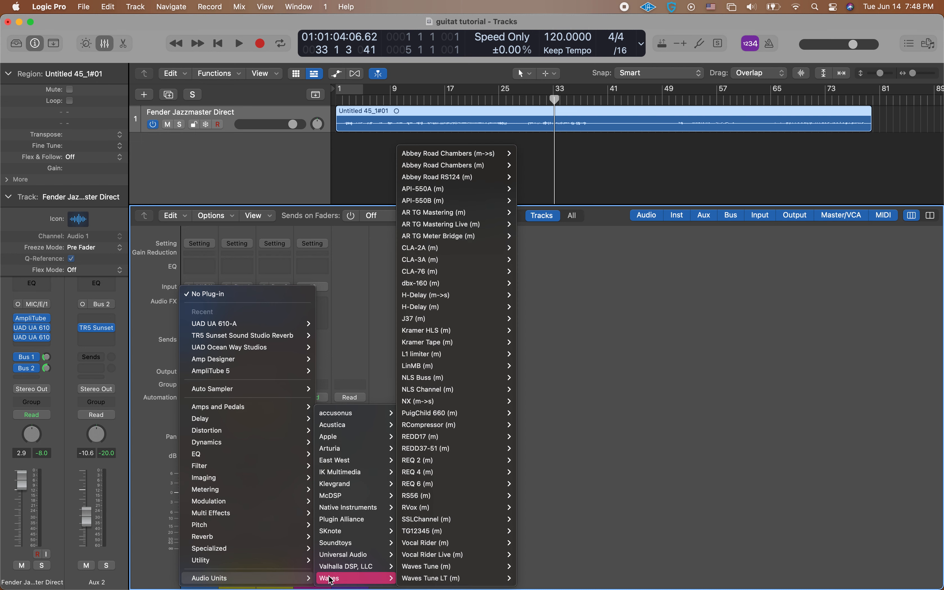
mouse_move(439, 443)
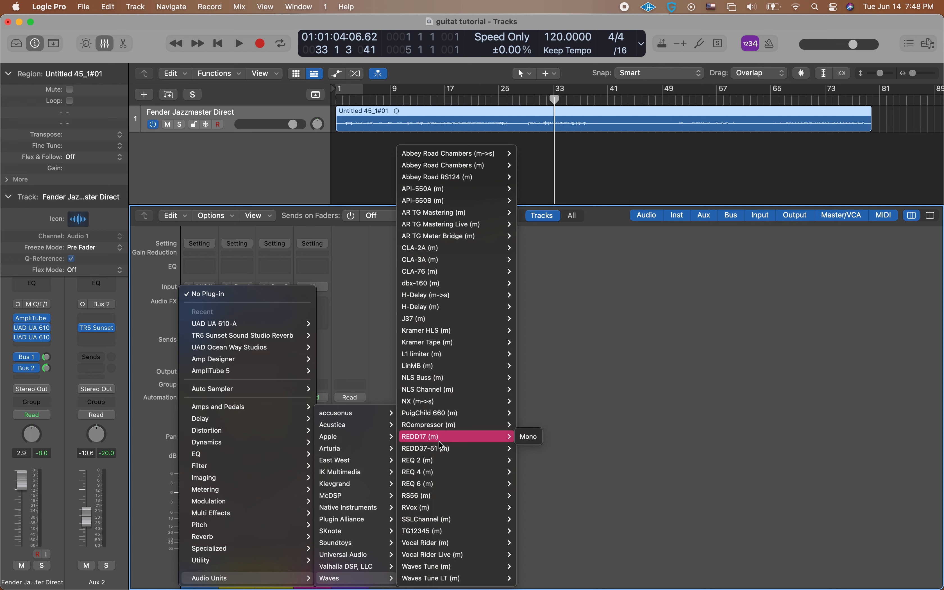
mouse_move(432, 371)
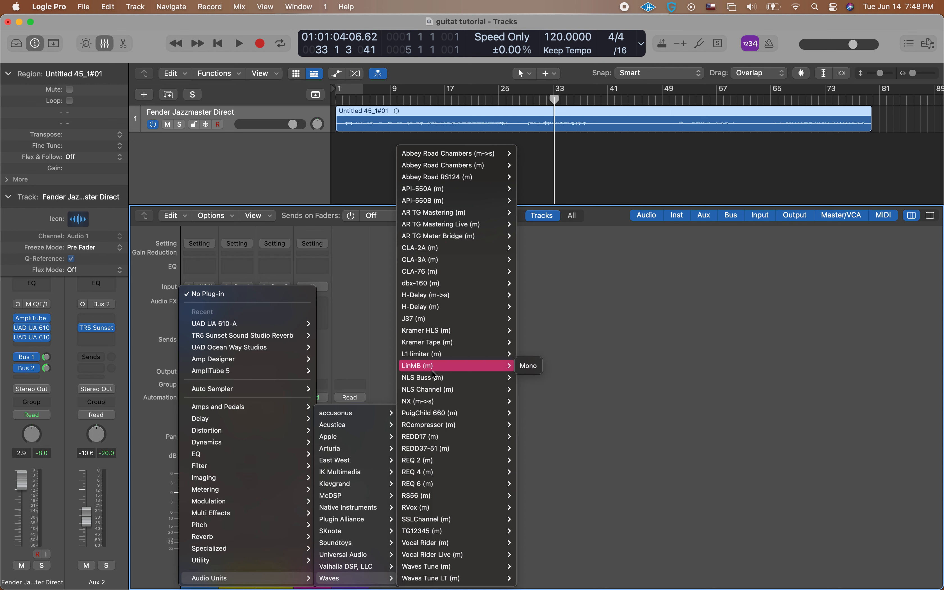
mouse_move(428, 321)
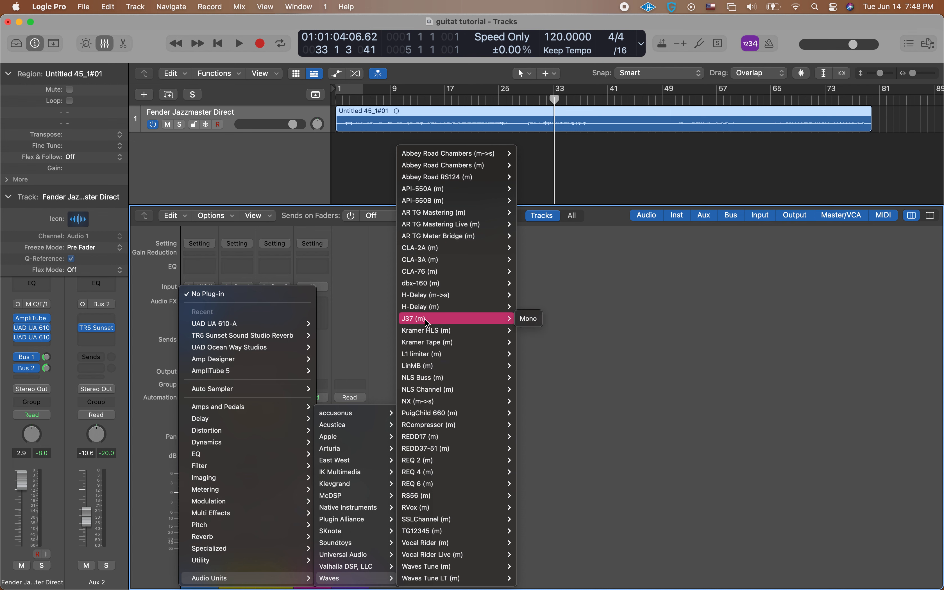
click(523, 321)
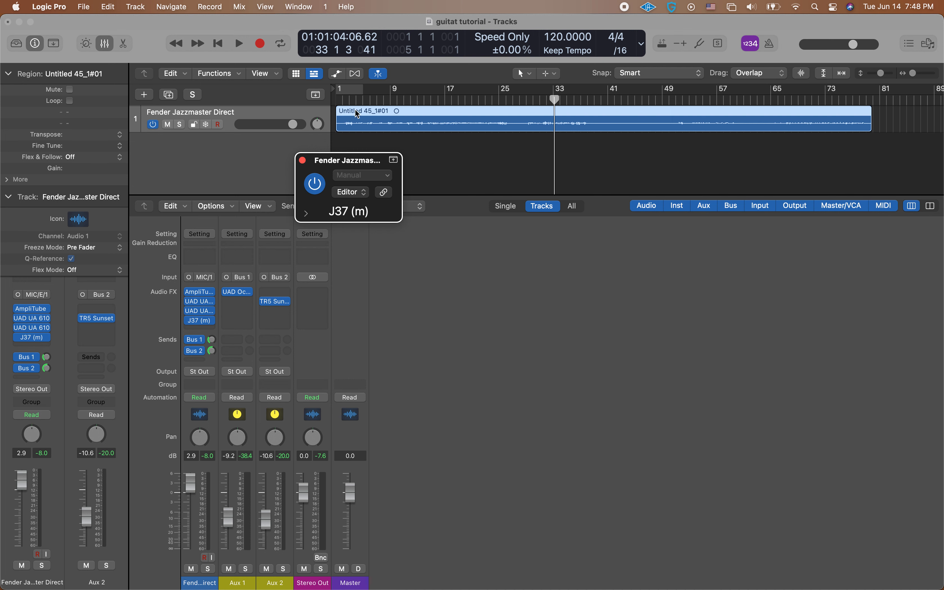
- Show the J37's graphical editor and switch its tape formula to 811 while playing from bar 4
click(356, 100)
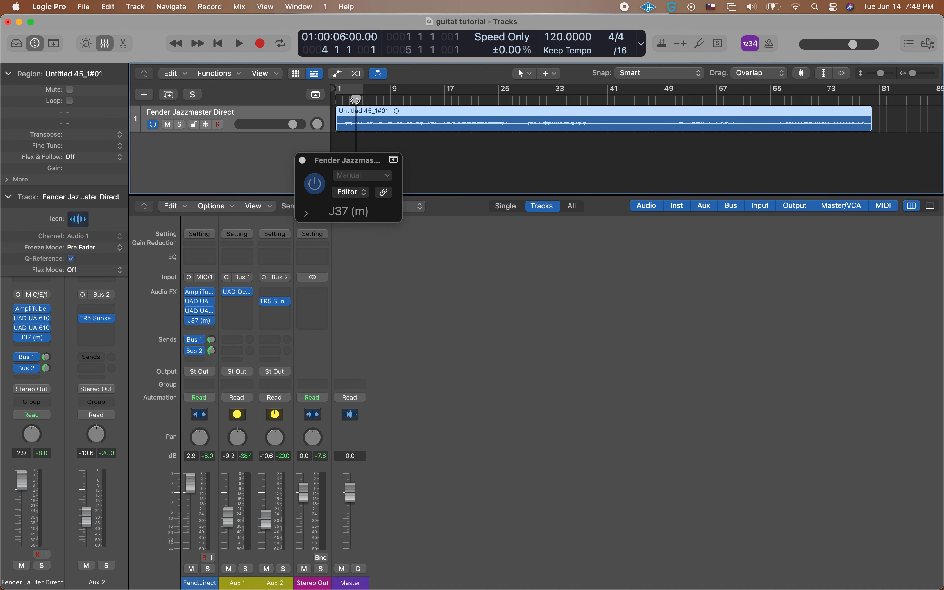
click(363, 197)
click(363, 219)
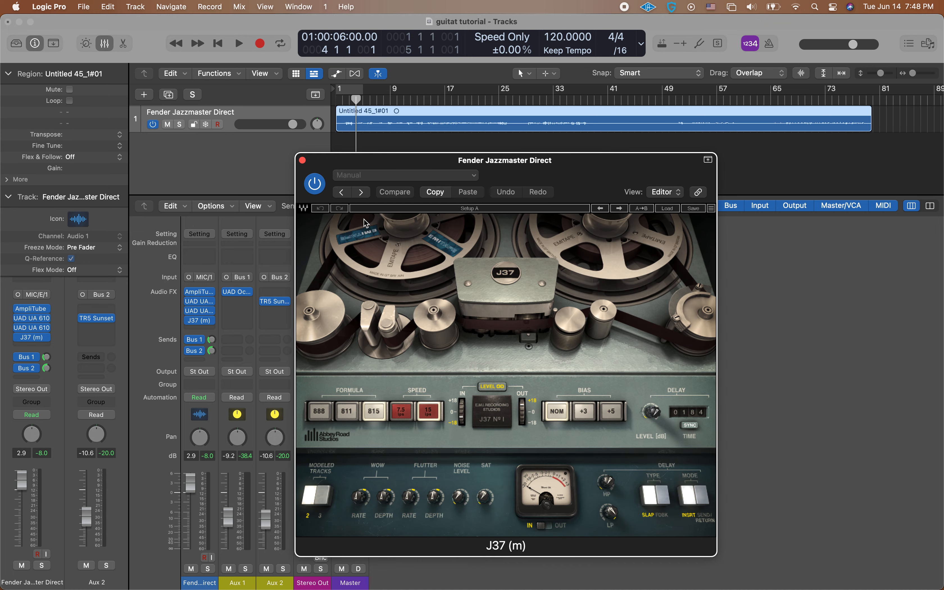
key(space)
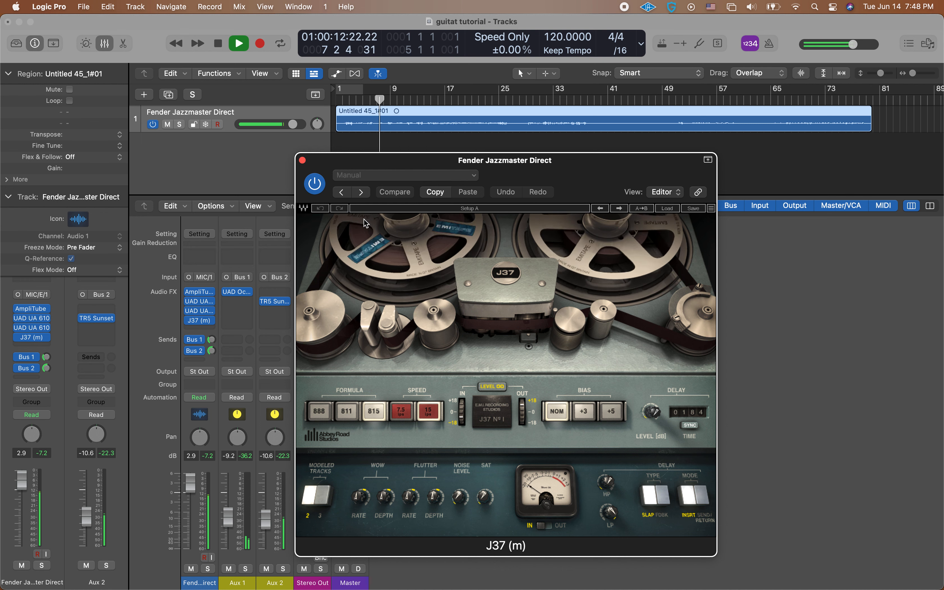
click(347, 411)
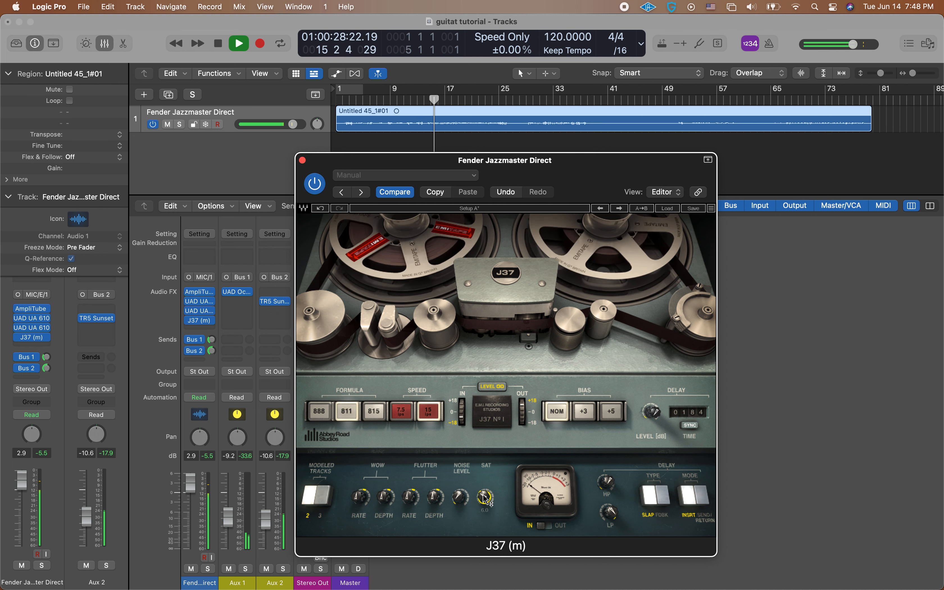
- Audition the guitar through the J37 around bar 29 and from bar 62
click(526, 100)
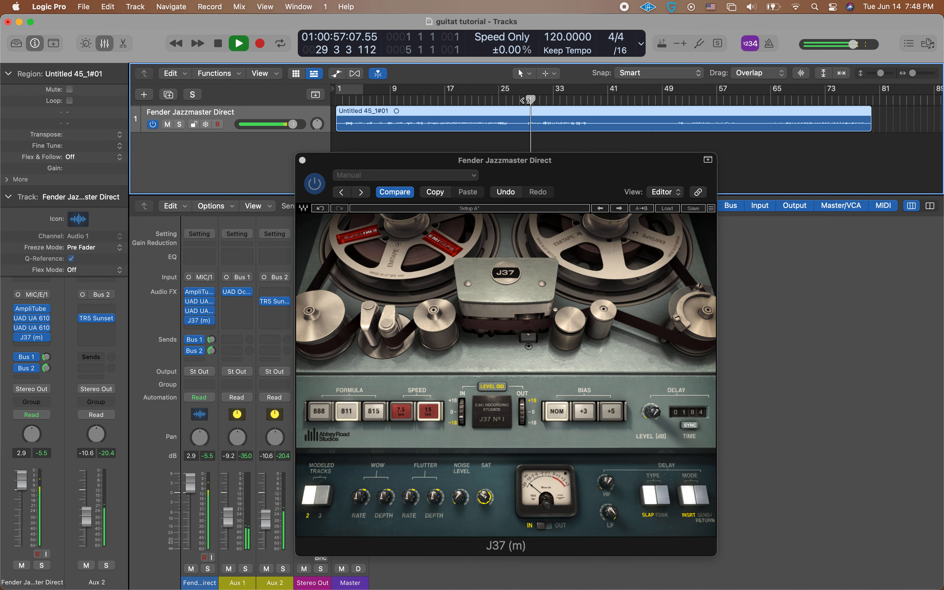
key(space)
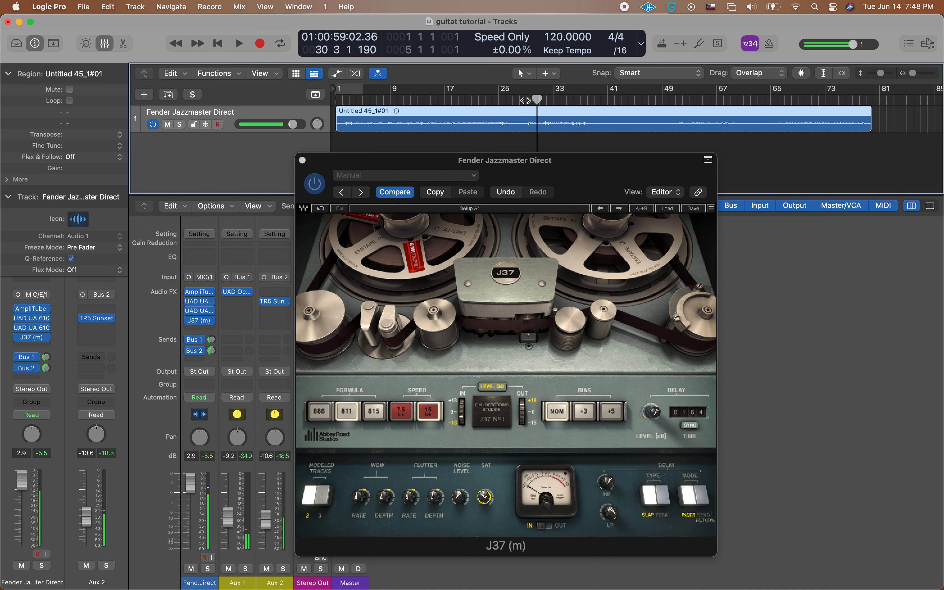
click(751, 102)
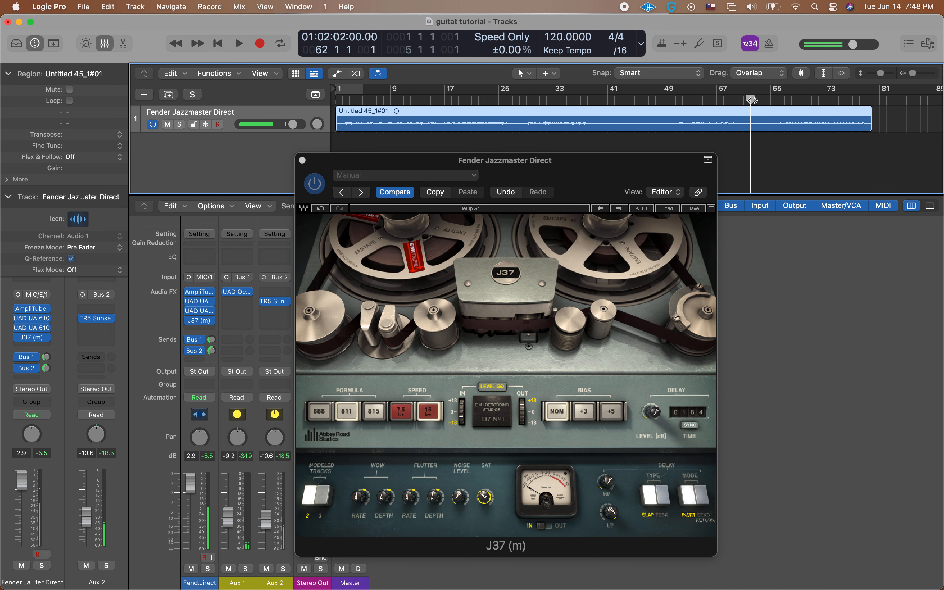
key(space)
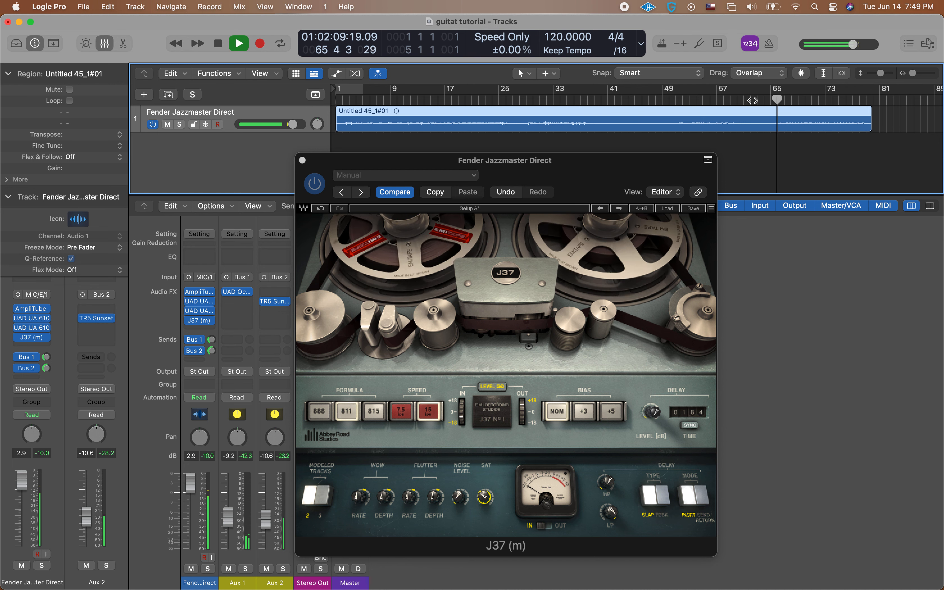
- Try the J37's saturation and noise level controls, and set its output level to 0.7 dB
click(484, 497)
mouse_move(484, 498)
mouse_down()
mouse_move(484, 508)
mouse_move(484, 498)
mouse_up()
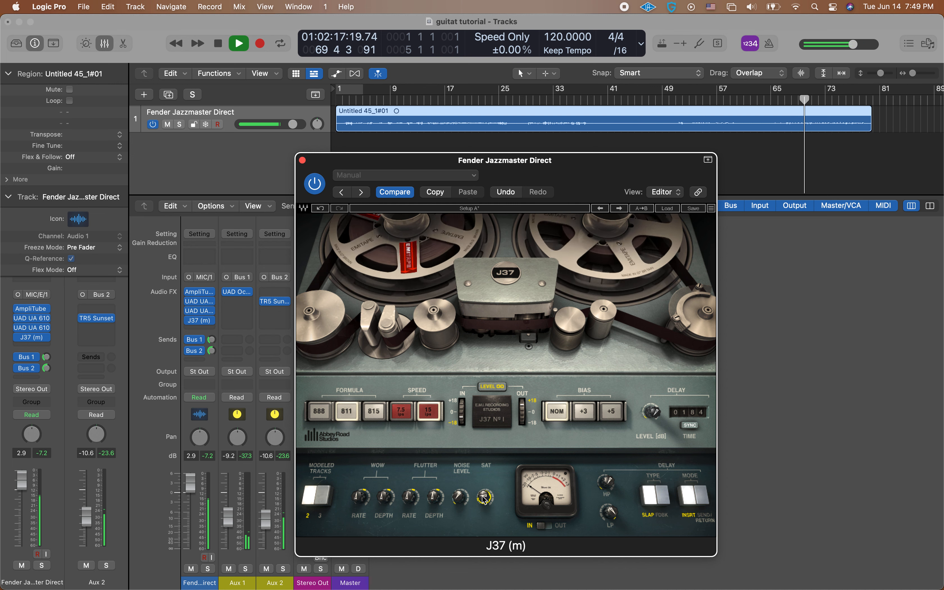
click(460, 498)
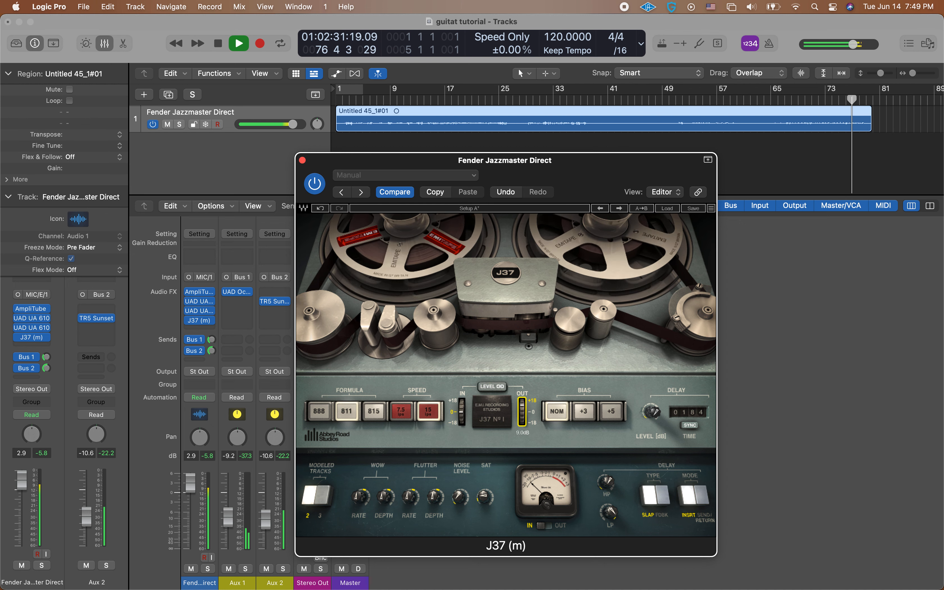
drag(521, 409, 521, 418)
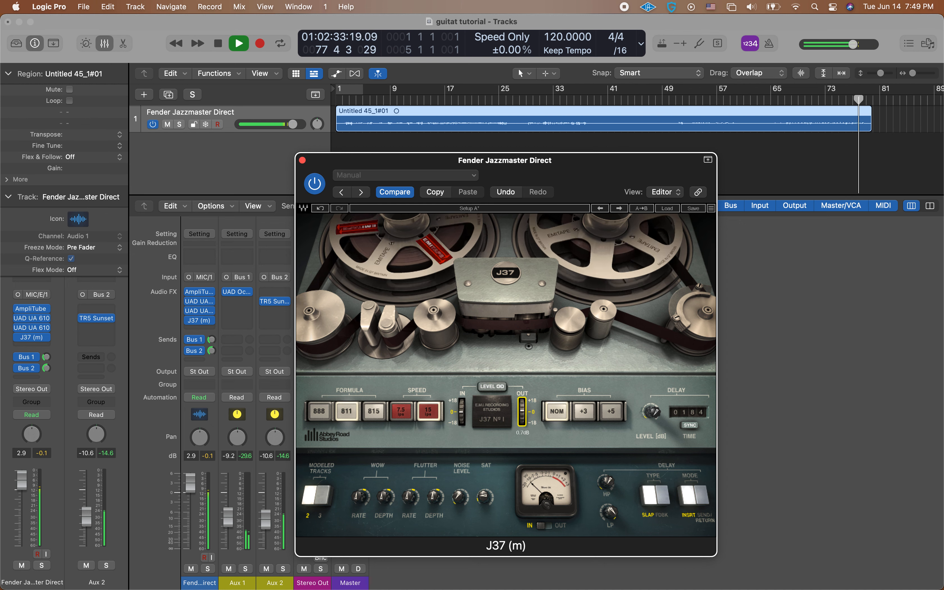
click(464, 413)
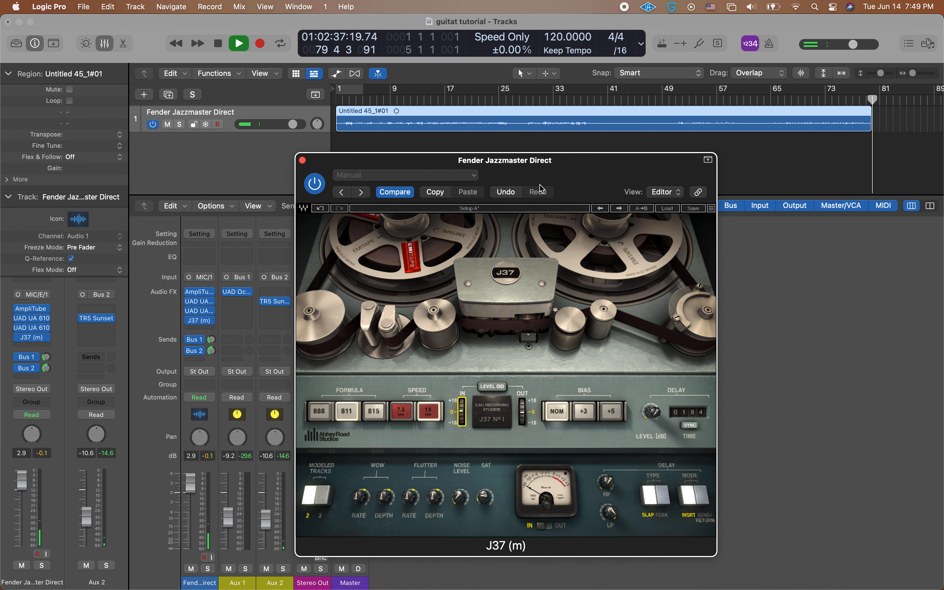
- Play the track from several early, middle and late points to audition the J37 settings
click(410, 97)
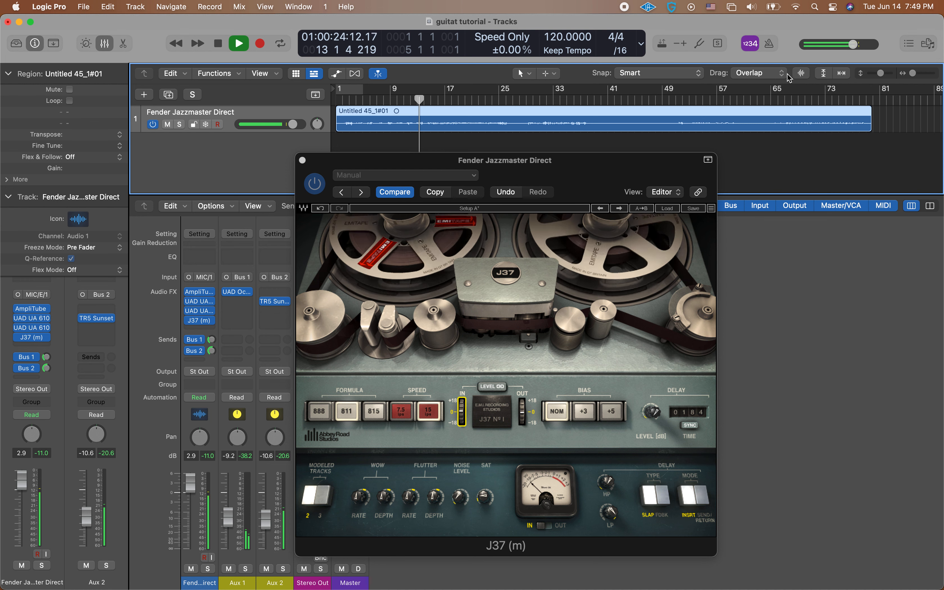
click(819, 100)
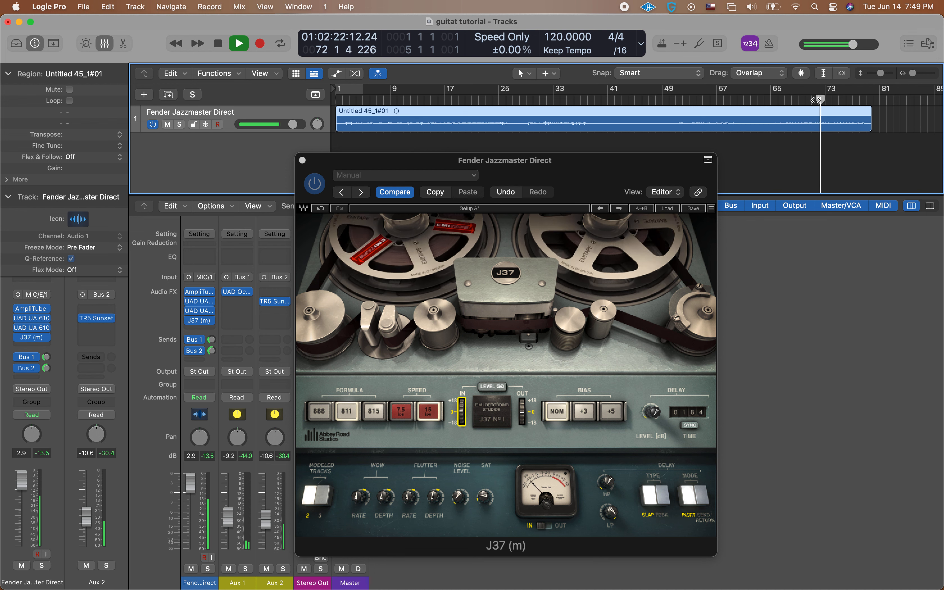
click(841, 101)
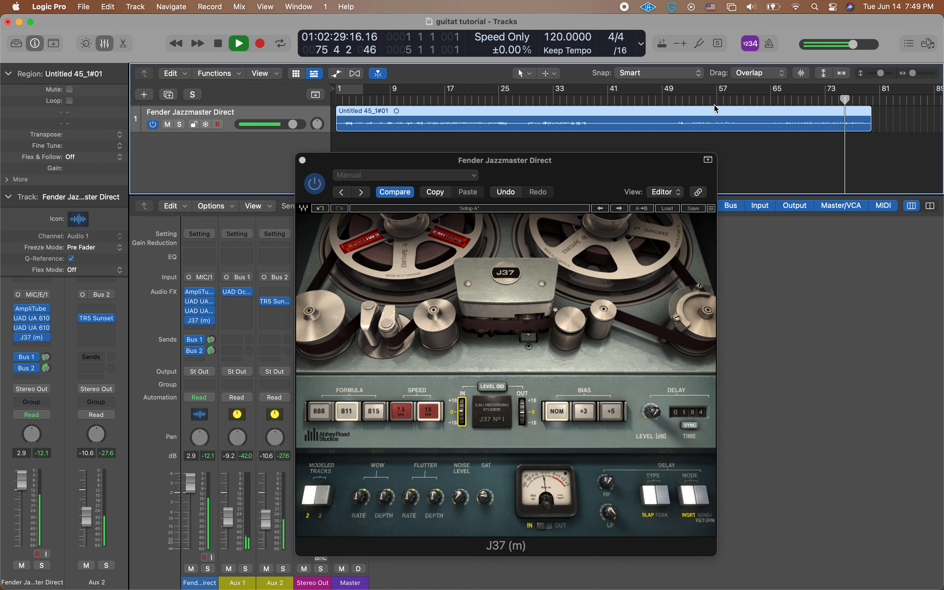
click(690, 100)
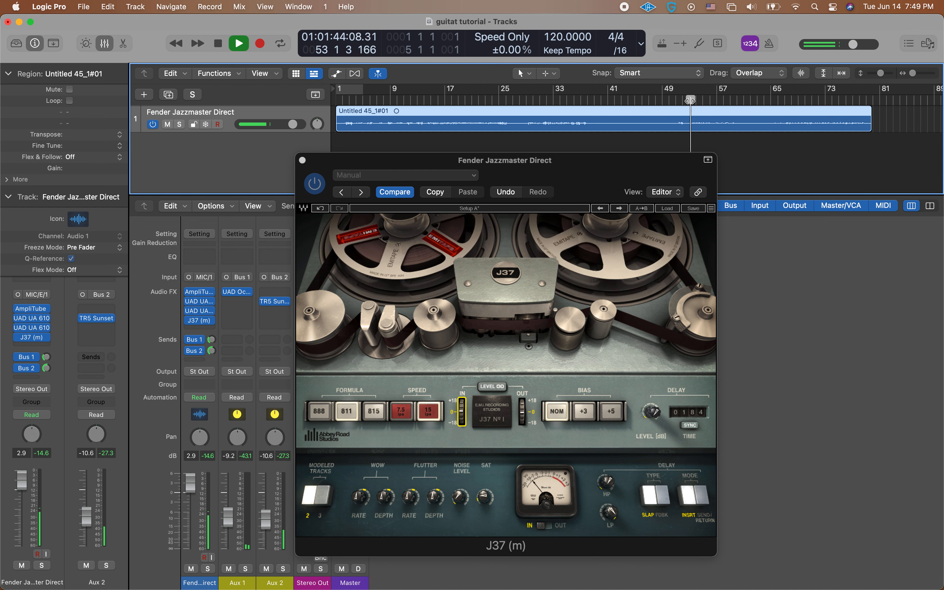
click(524, 100)
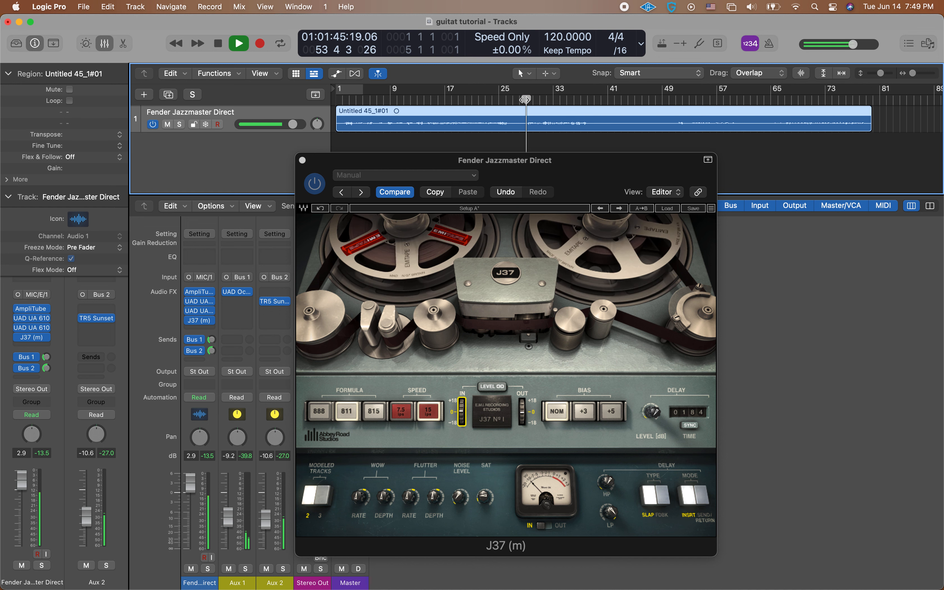
click(616, 101)
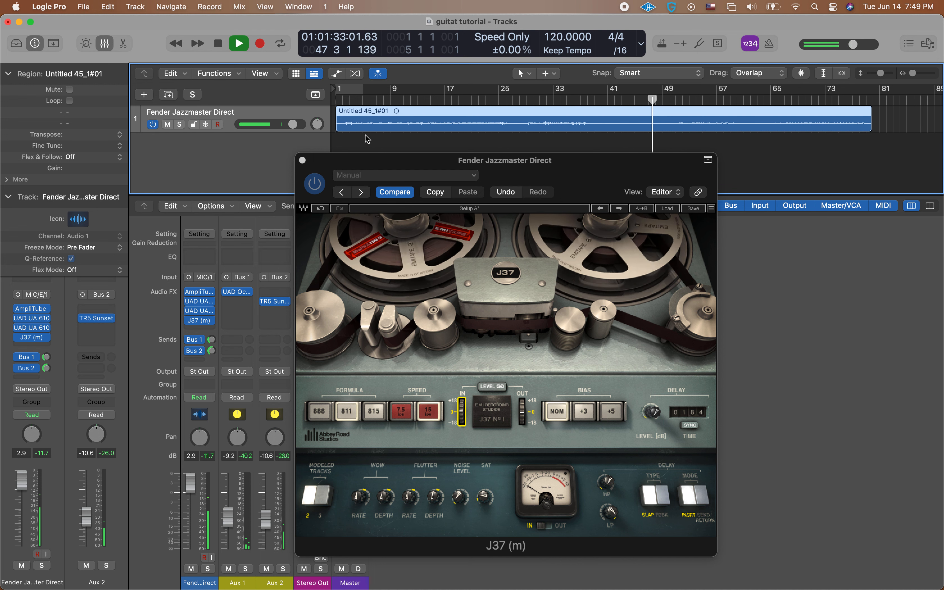
- Close the J37, stop playback, and insert a mono UAD UA 610-A after the J37 on the guitar channel
click(302, 161)
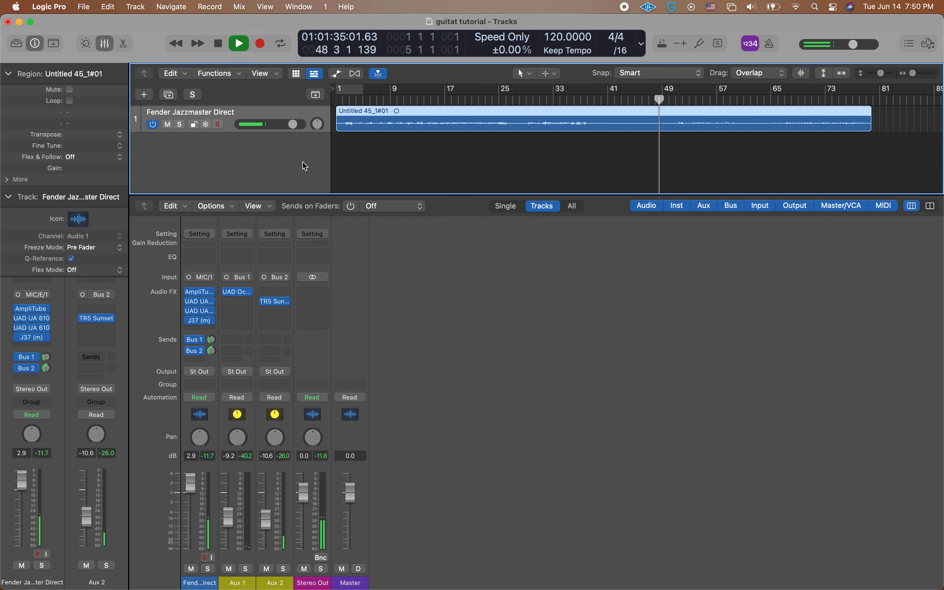
click(218, 46)
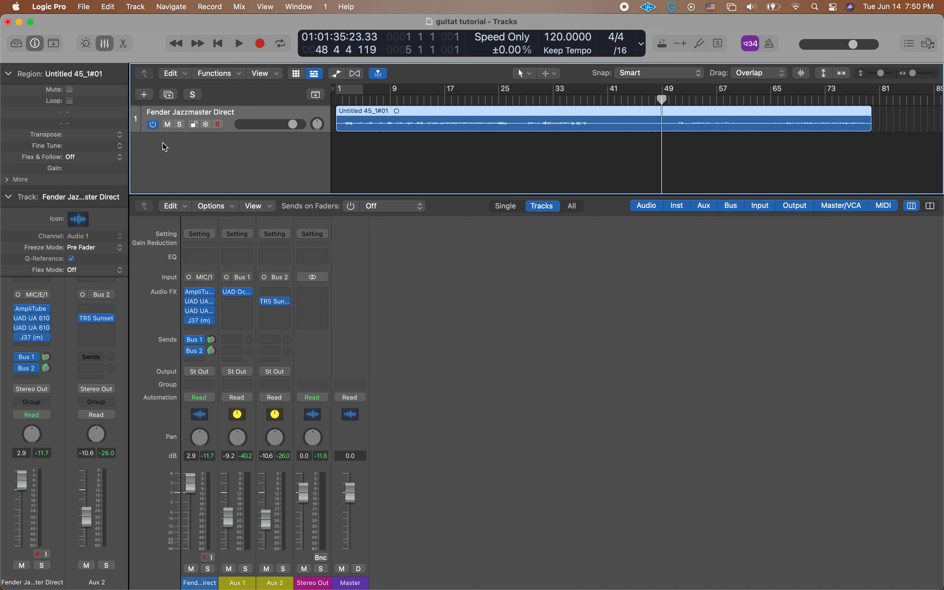
click(213, 331)
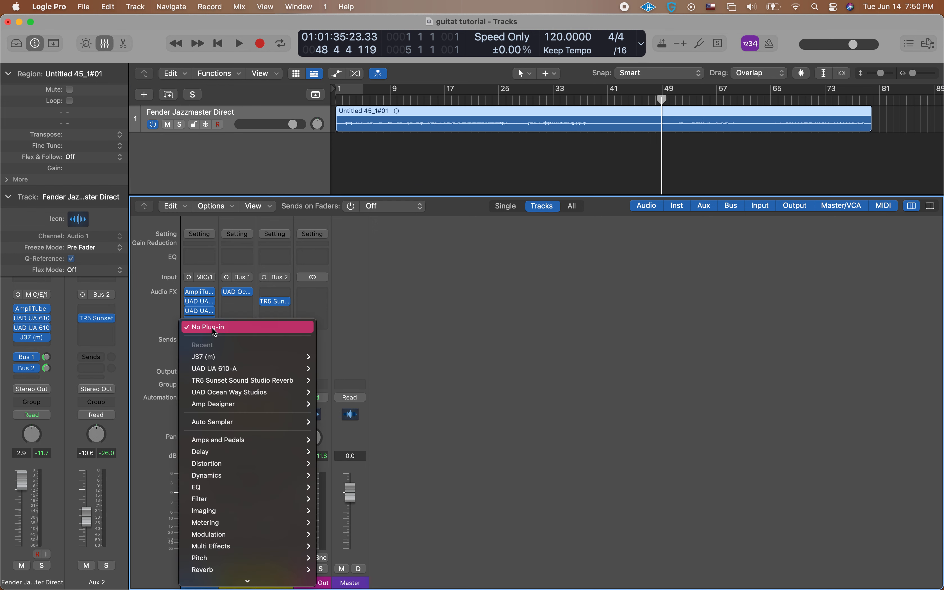
mouse_move(220, 370)
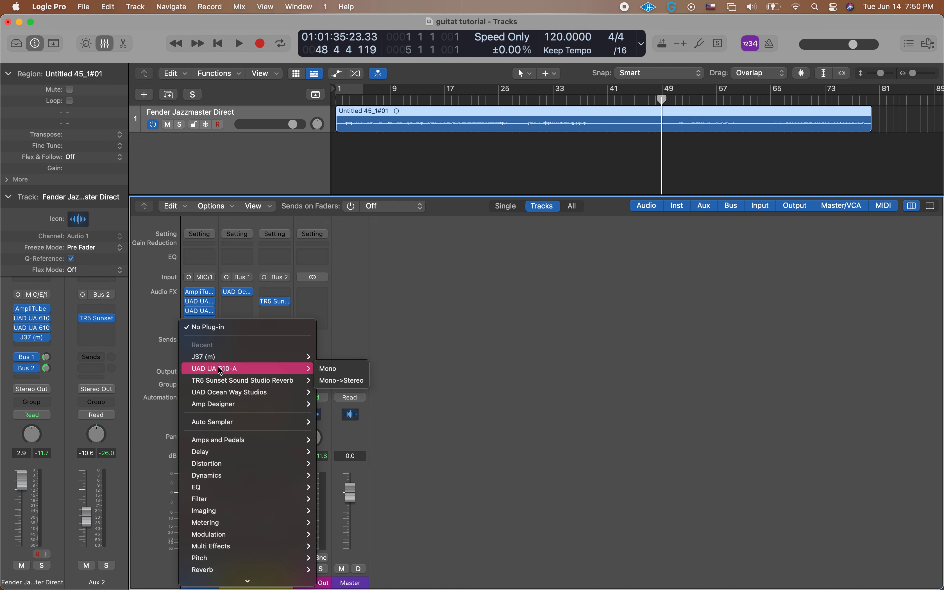
click(327, 369)
- Show the new UA 610-A's graphical editor and toggle its mic/line input switch
click(367, 191)
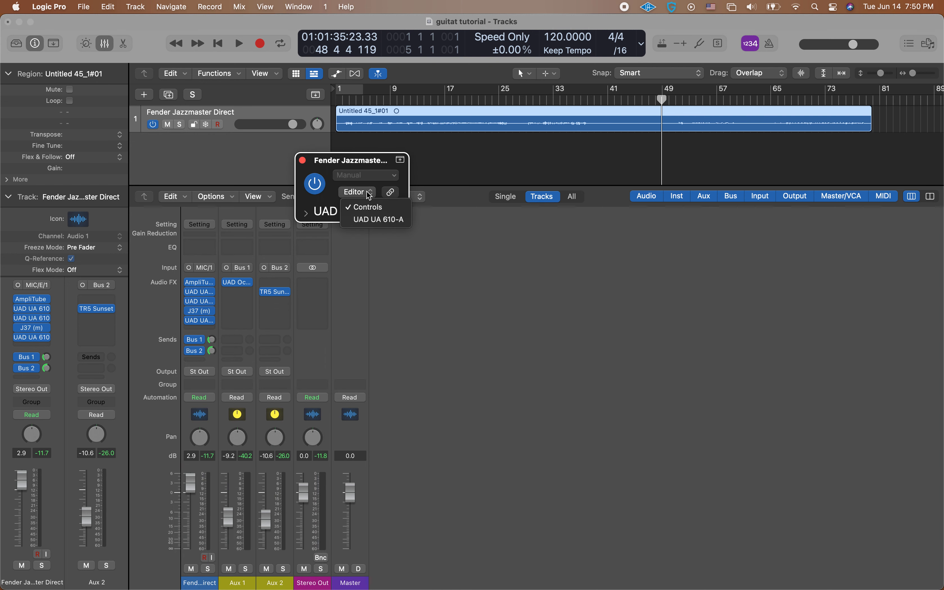
click(369, 217)
drag(393, 166, 587, 80)
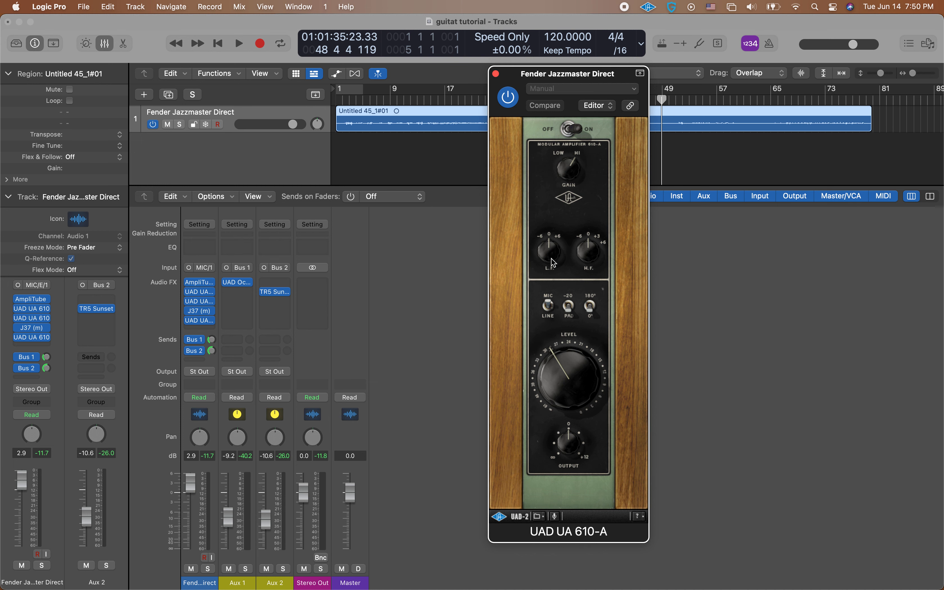
click(547, 304)
click(496, 74)
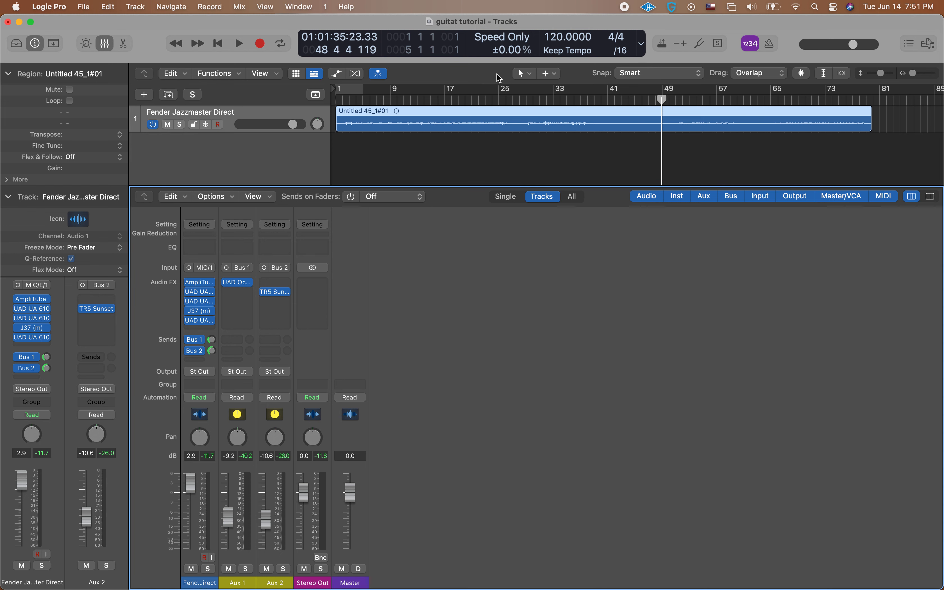
- Audition the guitar from bar 7, then check the last UA 610-A's settings in its graphical editor
click(378, 97)
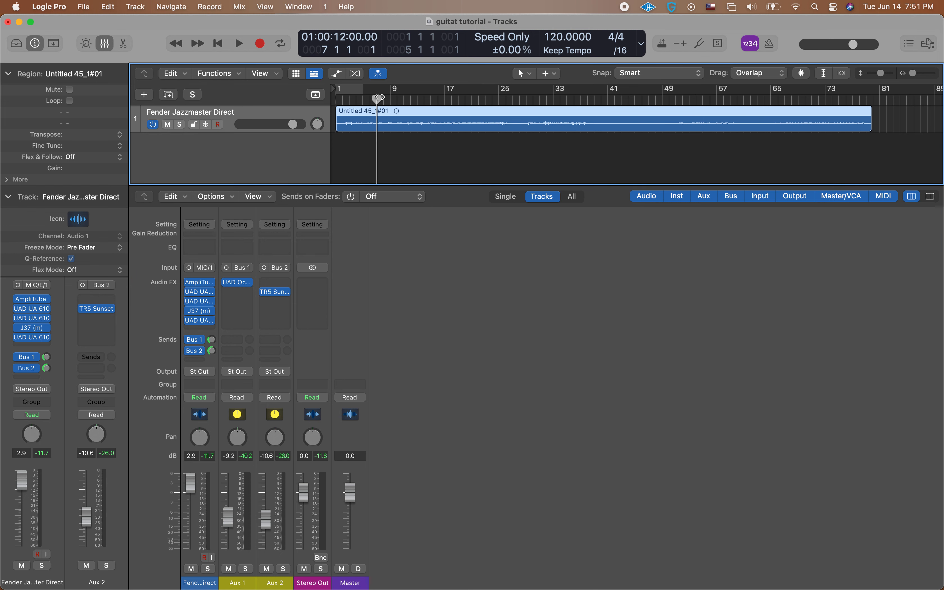
key(space)
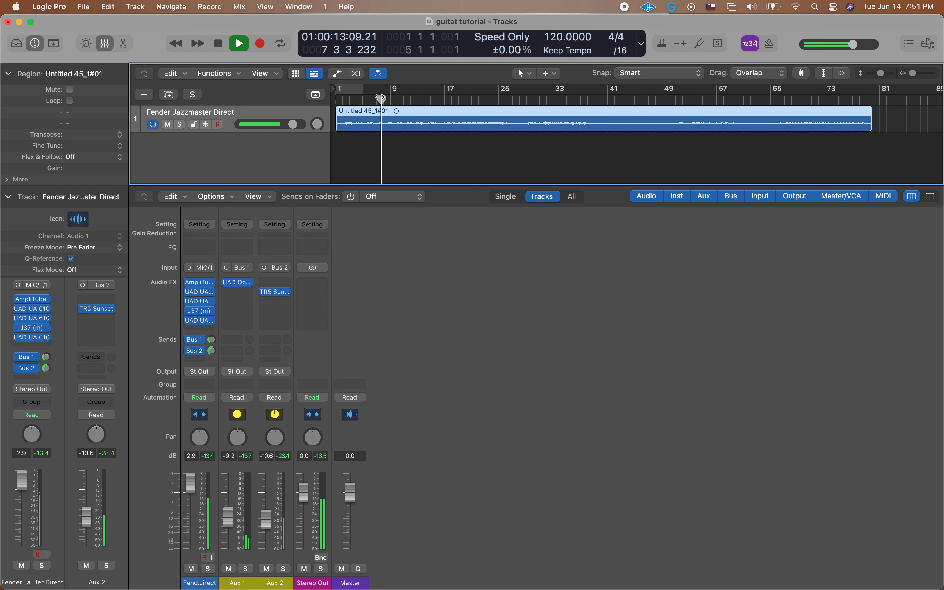
key(space)
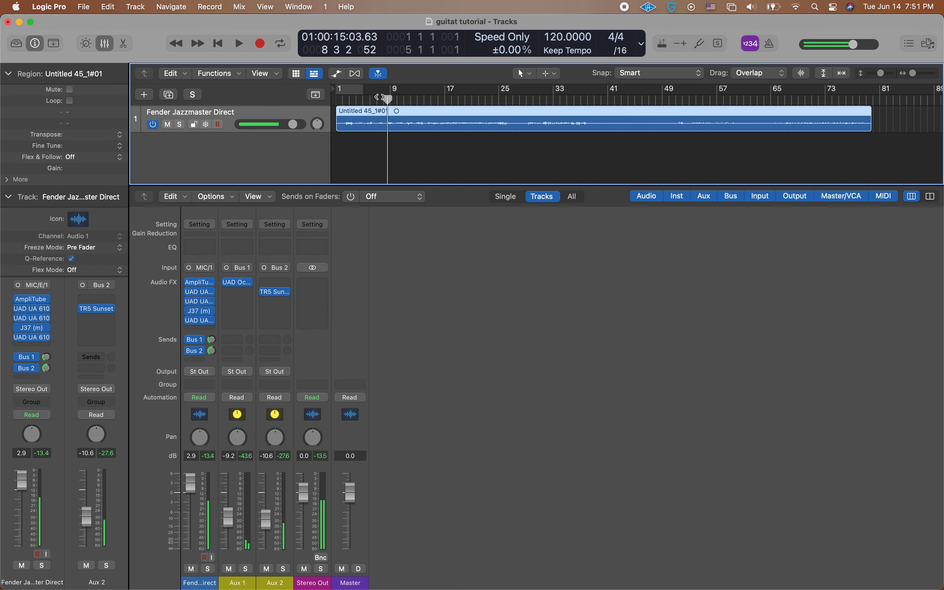
click(198, 320)
click(552, 113)
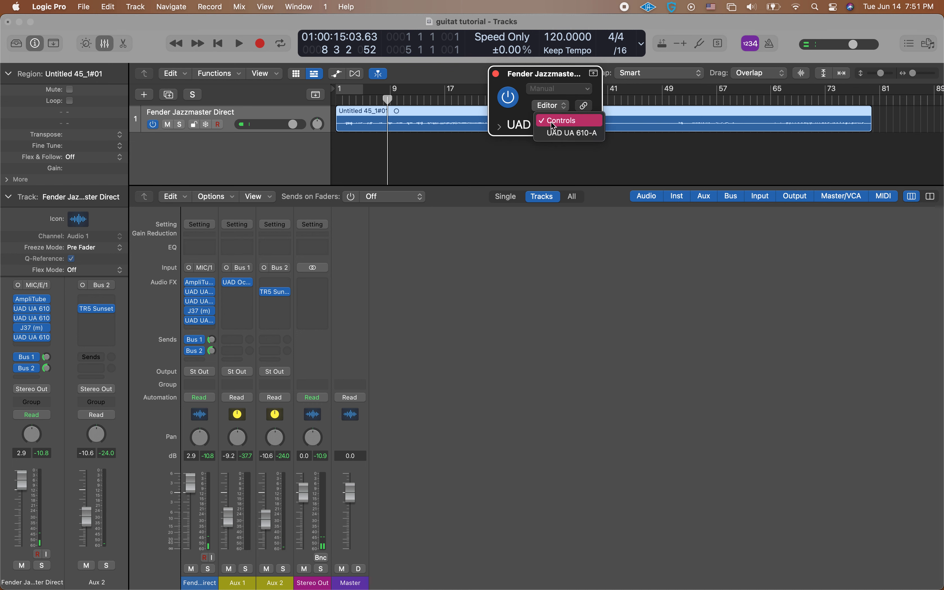
click(551, 131)
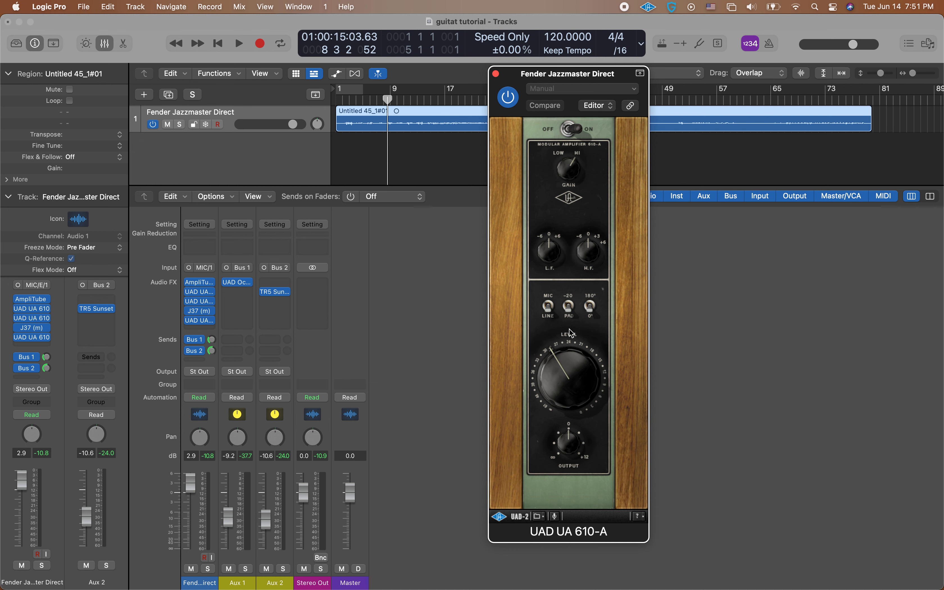
click(496, 74)
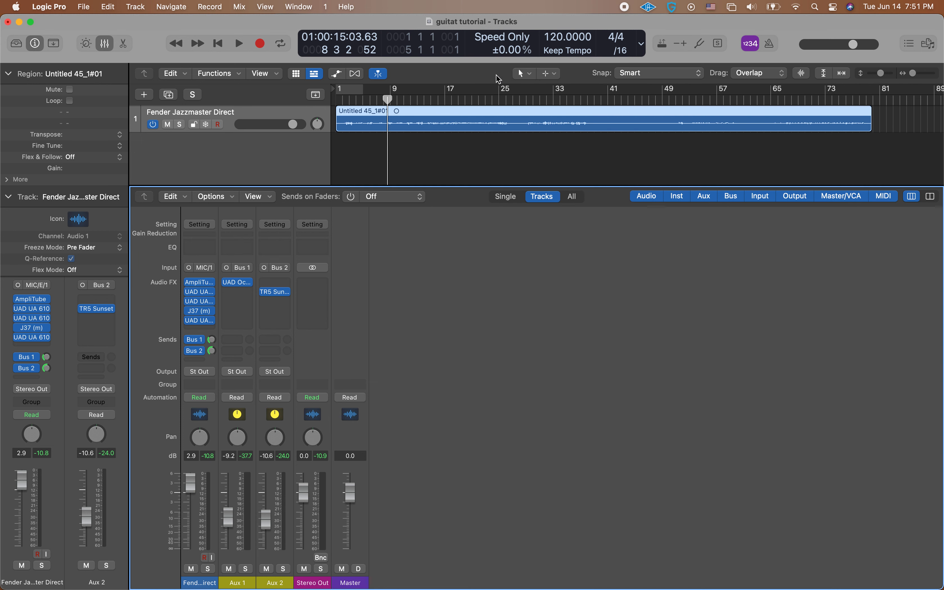
- Lower the guitar channel's level to 1.1 dB while the track plays, then stop playback
key(space)
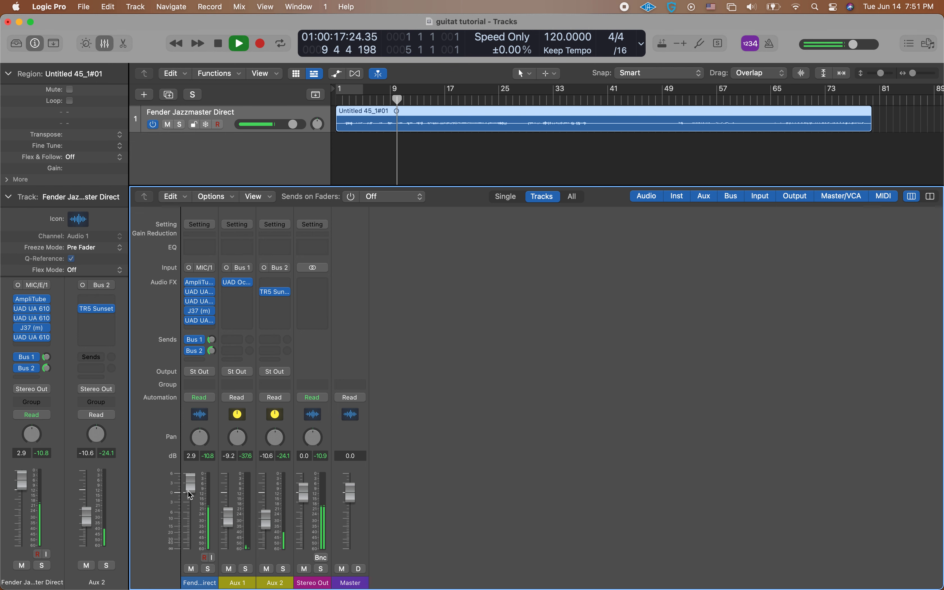
drag(189, 485, 190, 489)
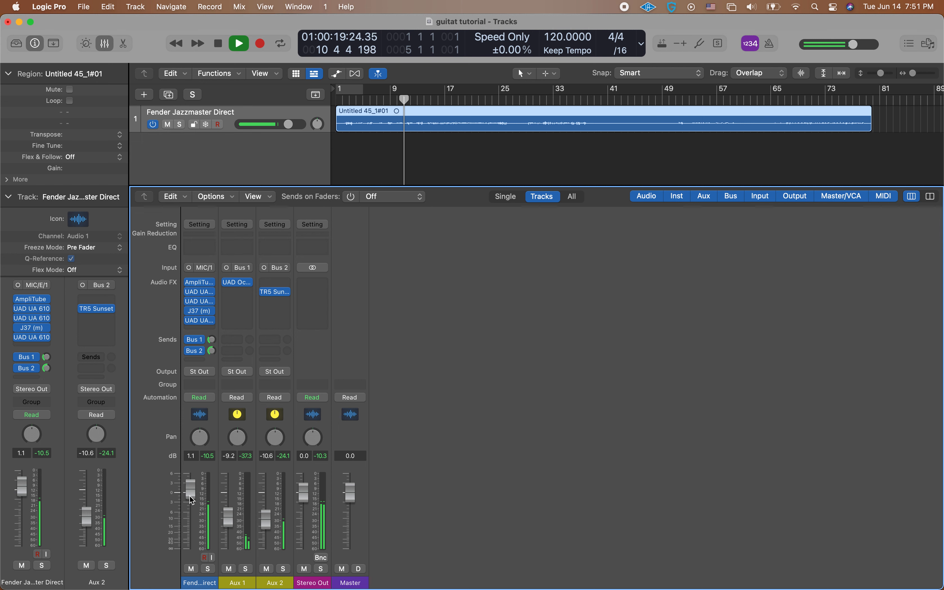
click(218, 44)
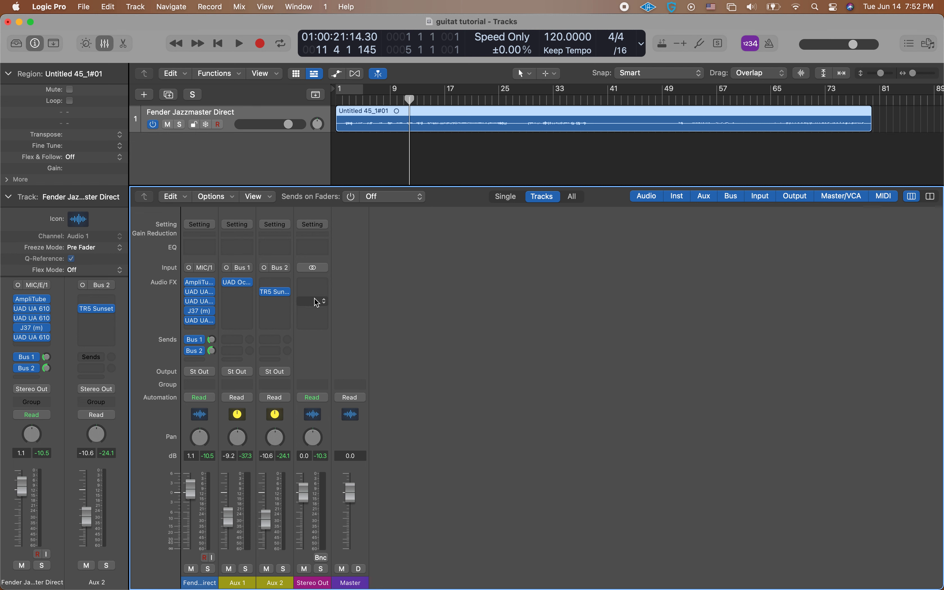
- Insert a stereo UAD Ampex ATR-102 on the Stereo Out channel and show its graphical editor beside the channel strips
click(323, 283)
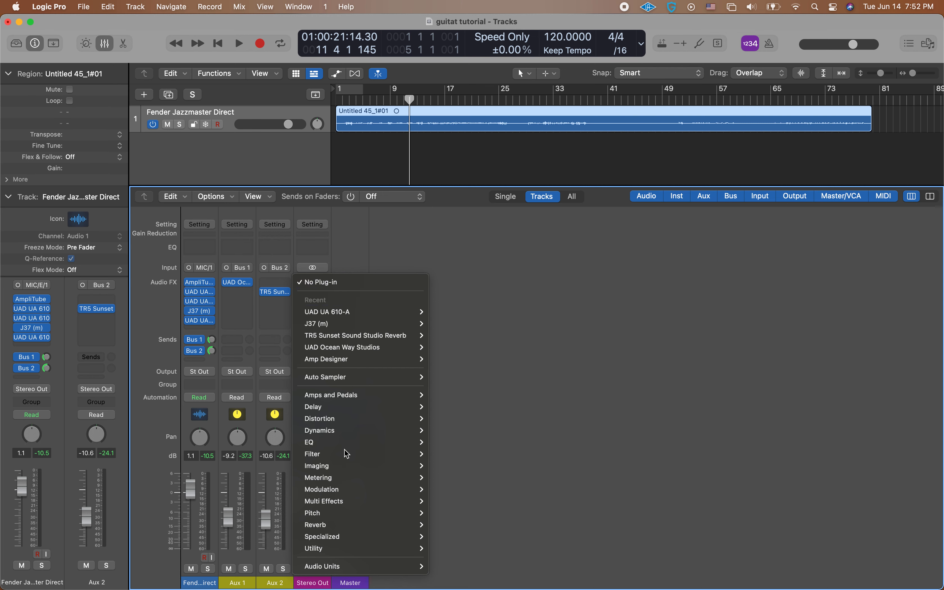
mouse_move(362, 568)
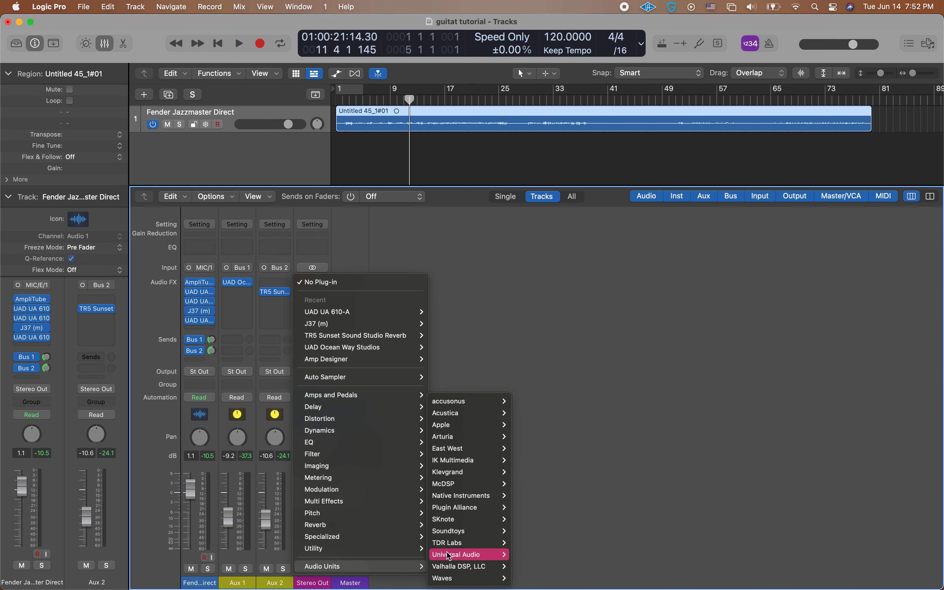
mouse_move(458, 555)
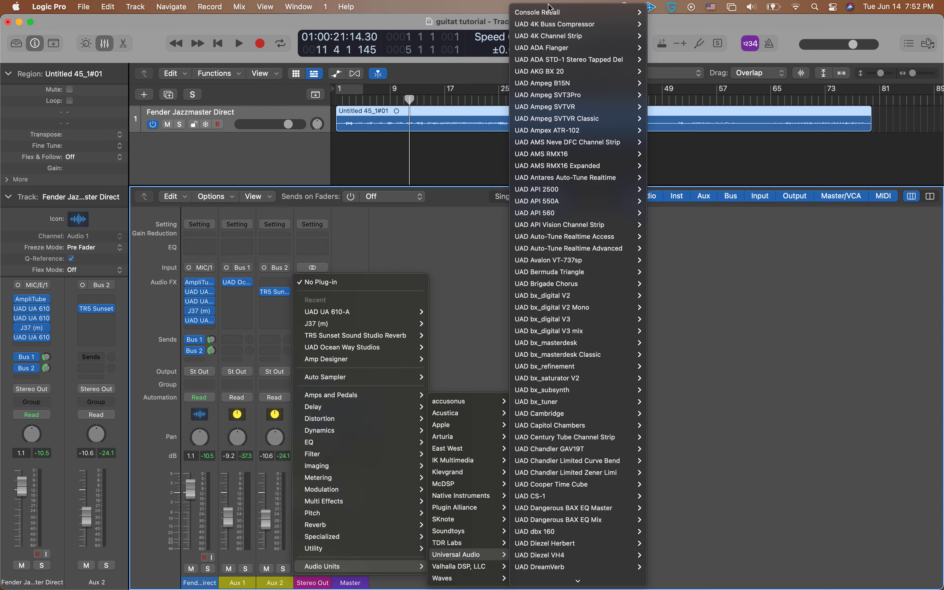
mouse_move(551, 15)
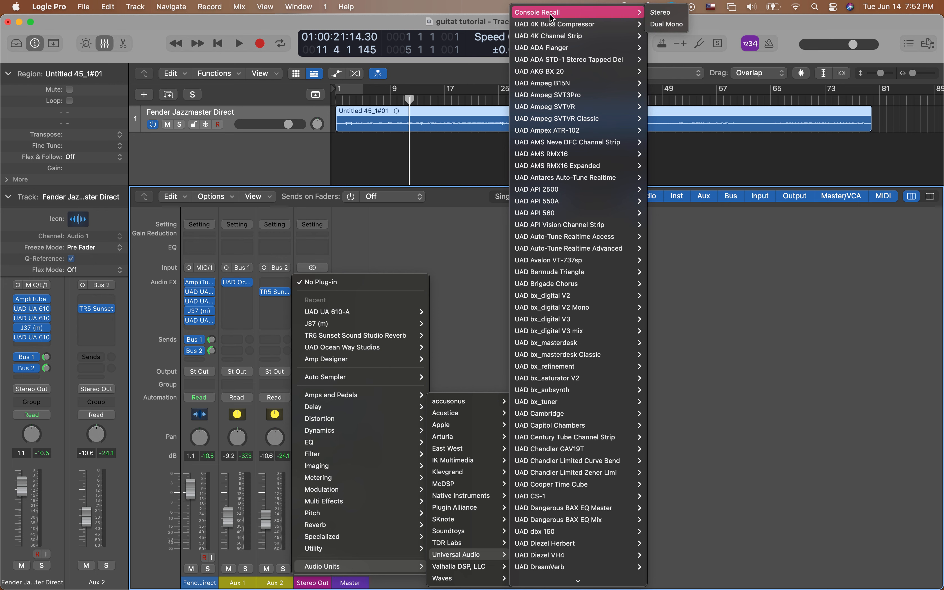
mouse_move(617, 142)
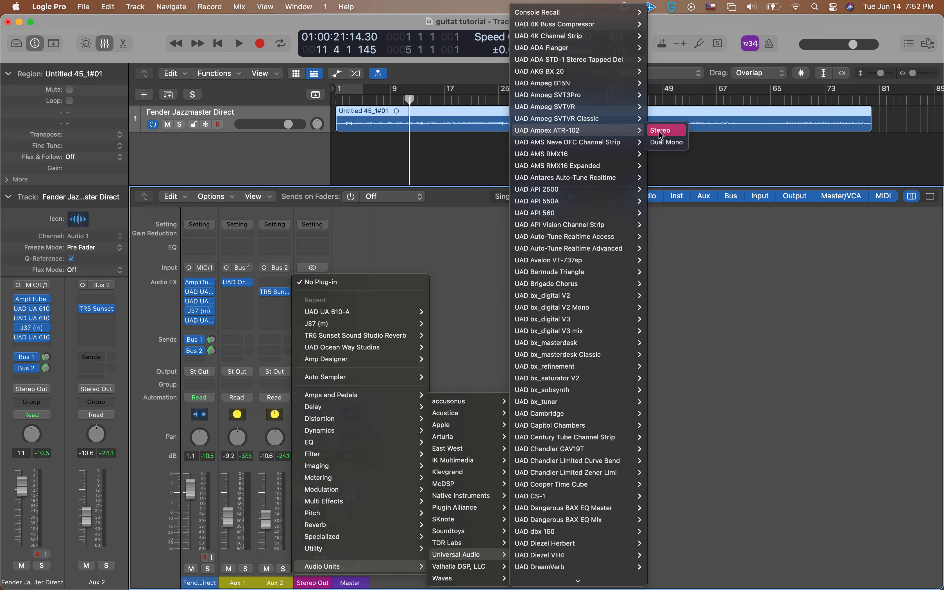
click(660, 130)
click(390, 191)
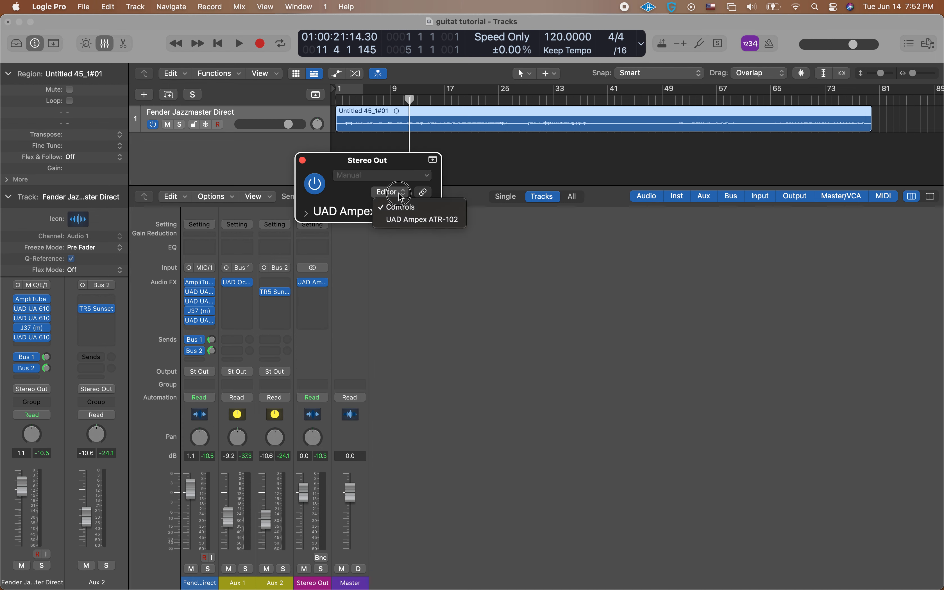
click(401, 218)
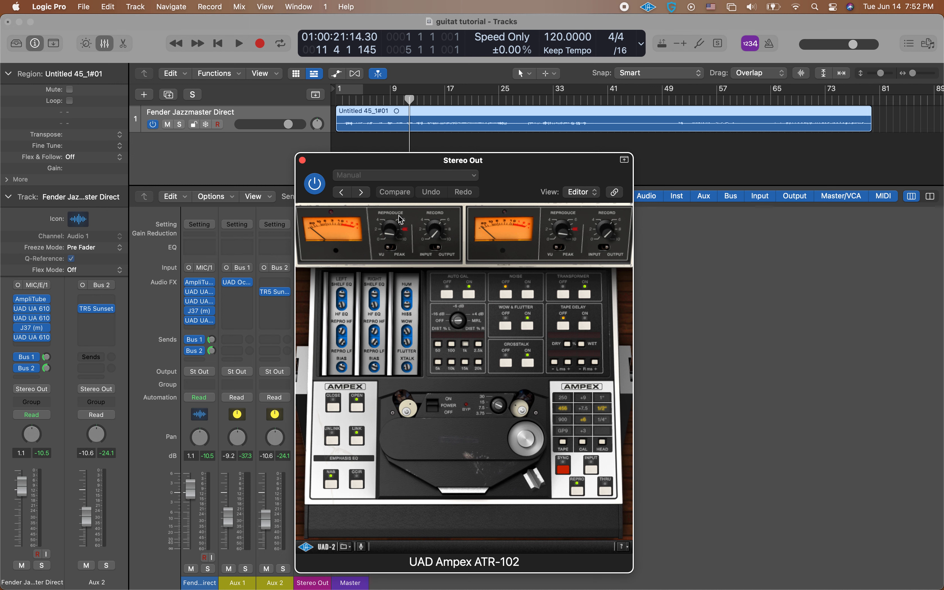
drag(401, 163, 604, 155)
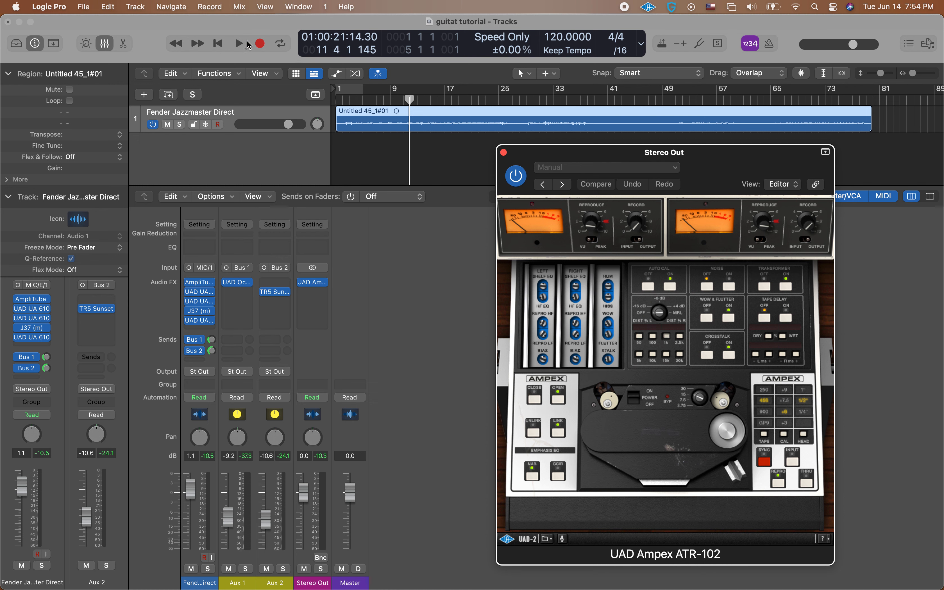
- Set the ATR-102's tape head to 1/4" during playback and compare the sound with the plug-in bypassed and re-enabled
click(239, 43)
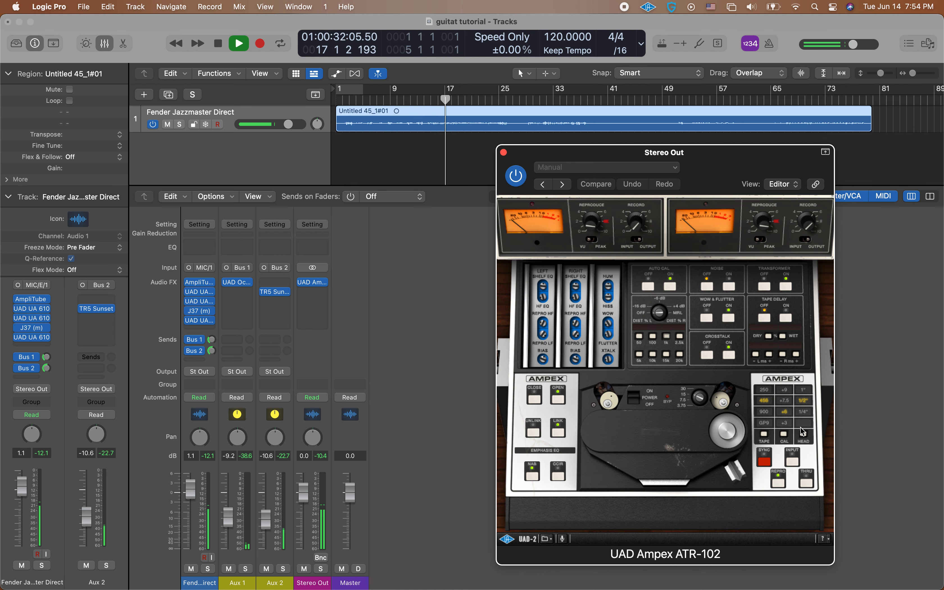
click(805, 413)
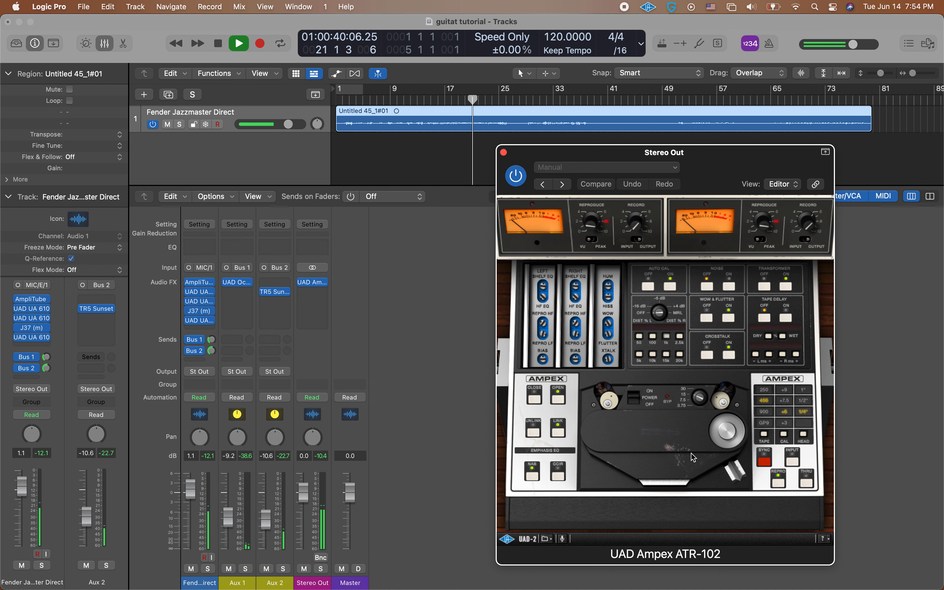
click(516, 176)
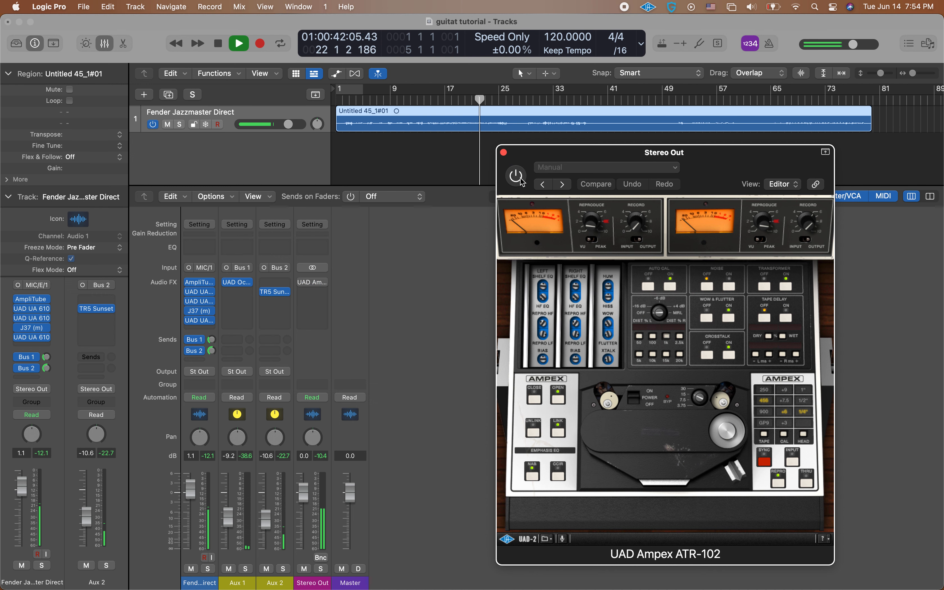
click(521, 181)
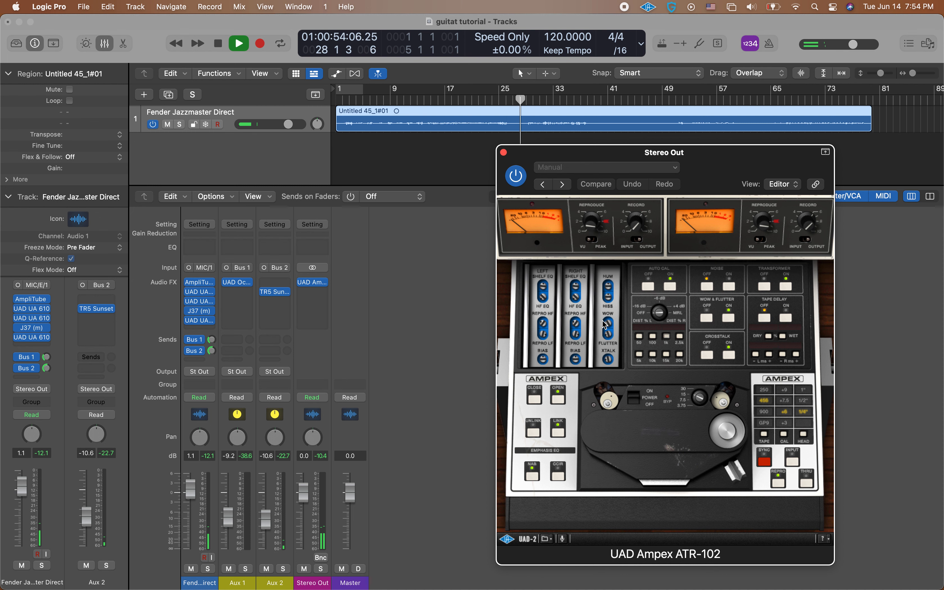
click(562, 404)
click(561, 404)
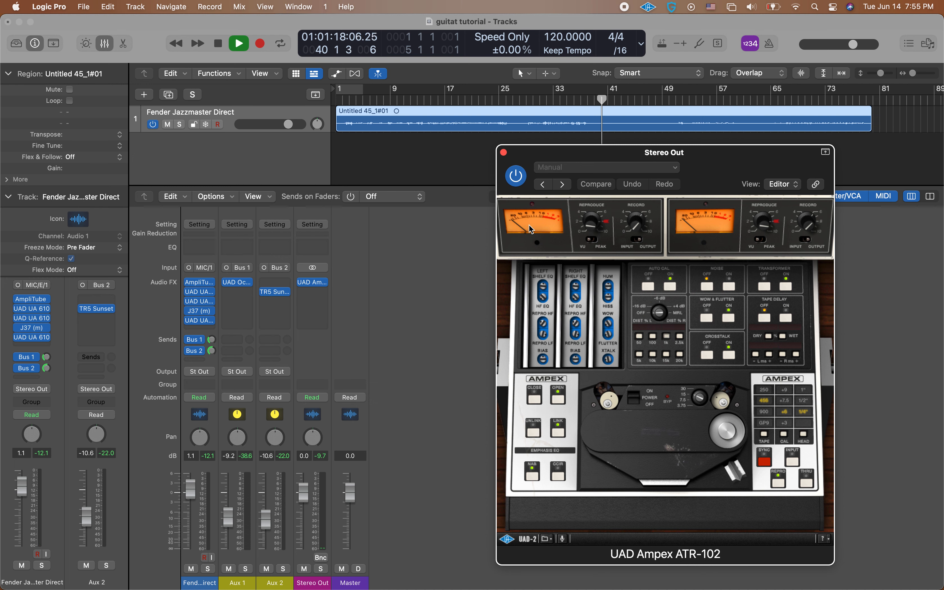
click(504, 152)
click(218, 43)
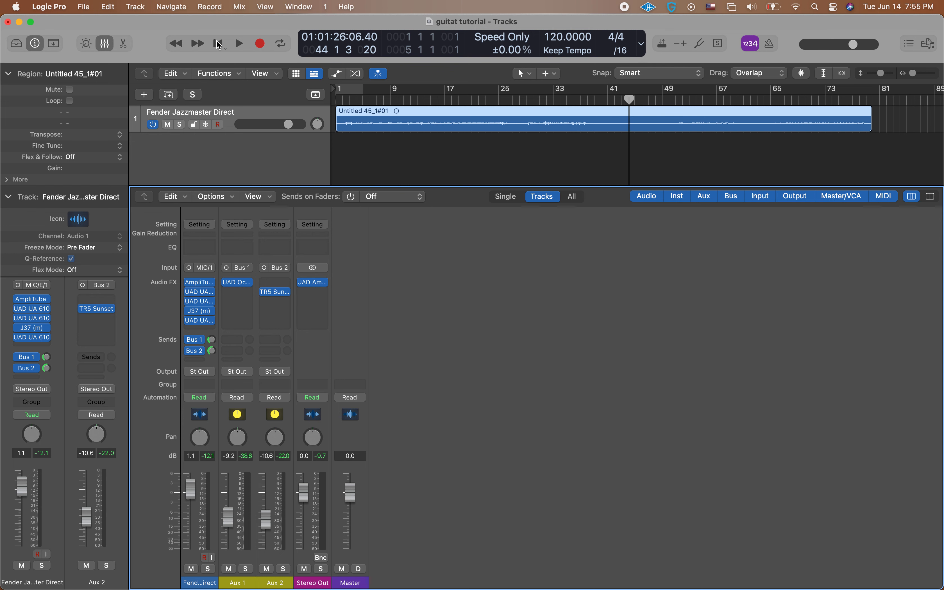
- Insert a stereo Vintage Tube EQ below the ATR-102 on the Stereo Out channel and show its graphical editor
click(323, 292)
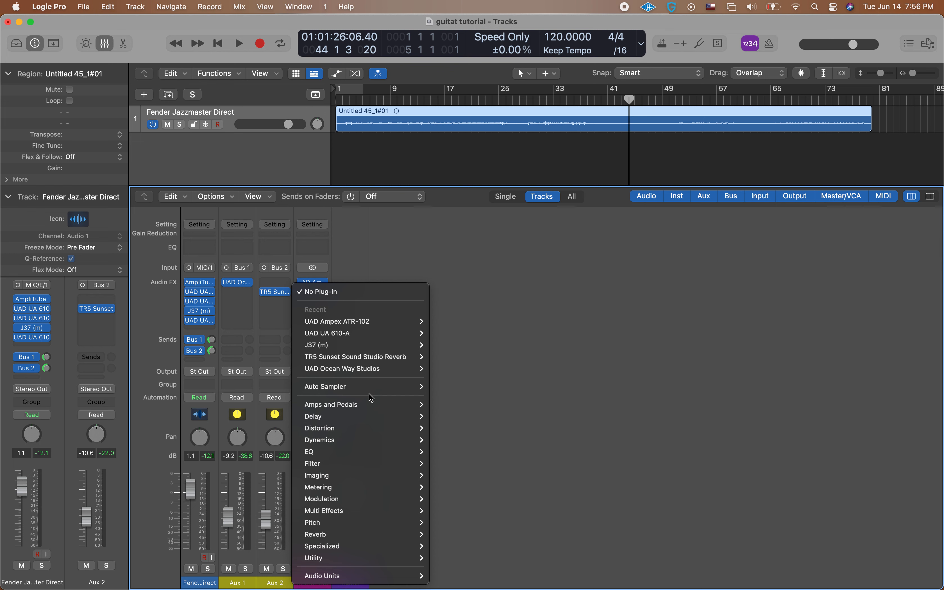
mouse_move(368, 407)
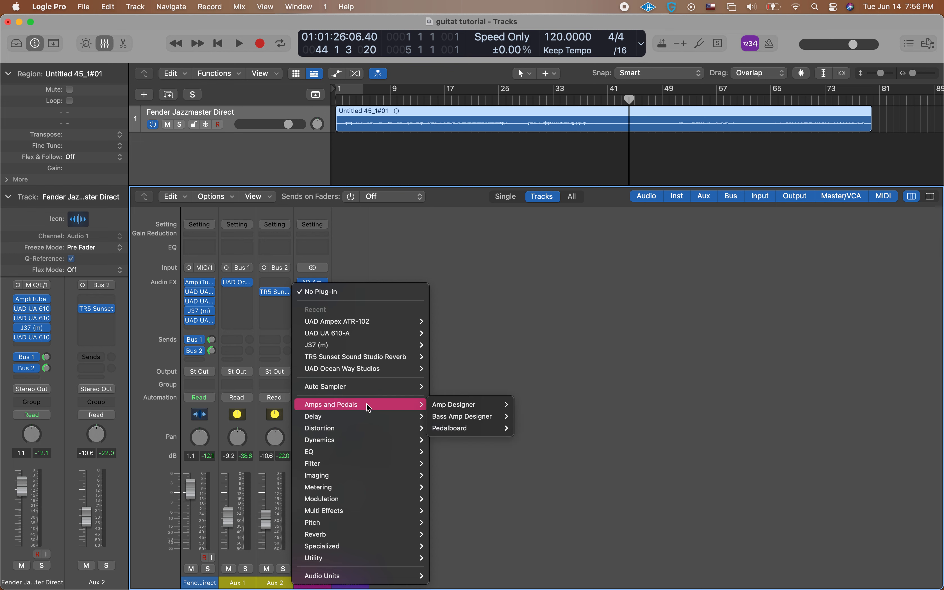
mouse_move(356, 439)
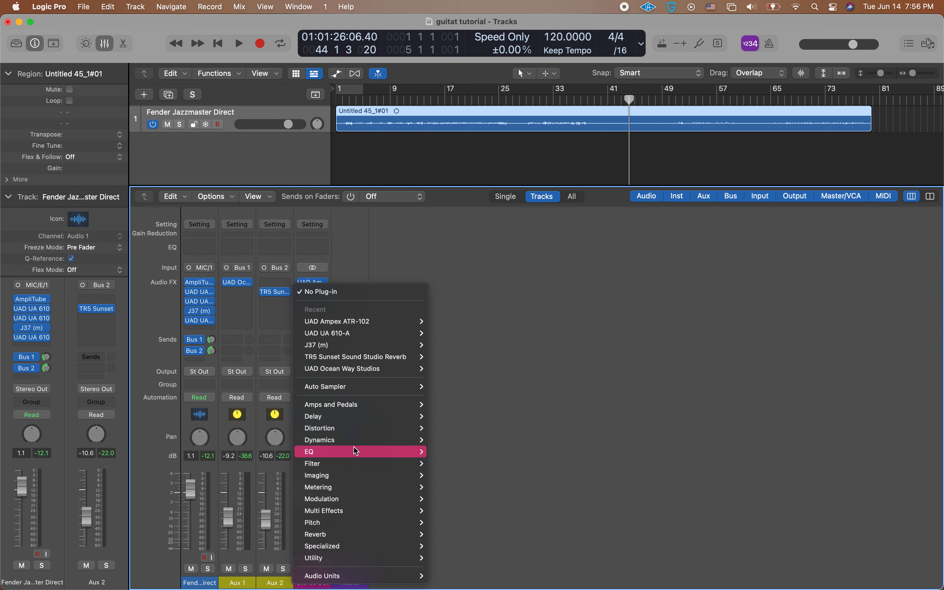
mouse_move(462, 500)
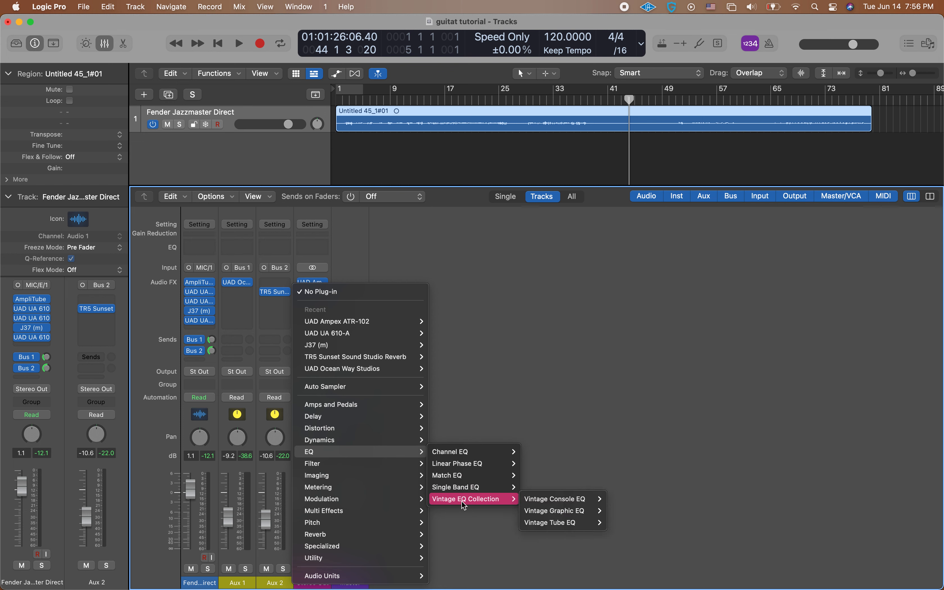
mouse_move(550, 502)
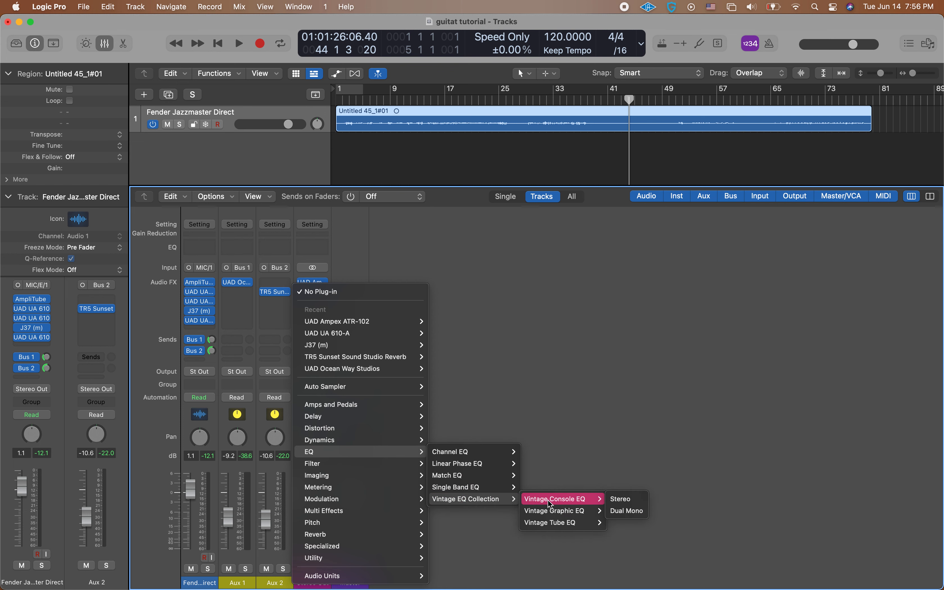
mouse_move(547, 523)
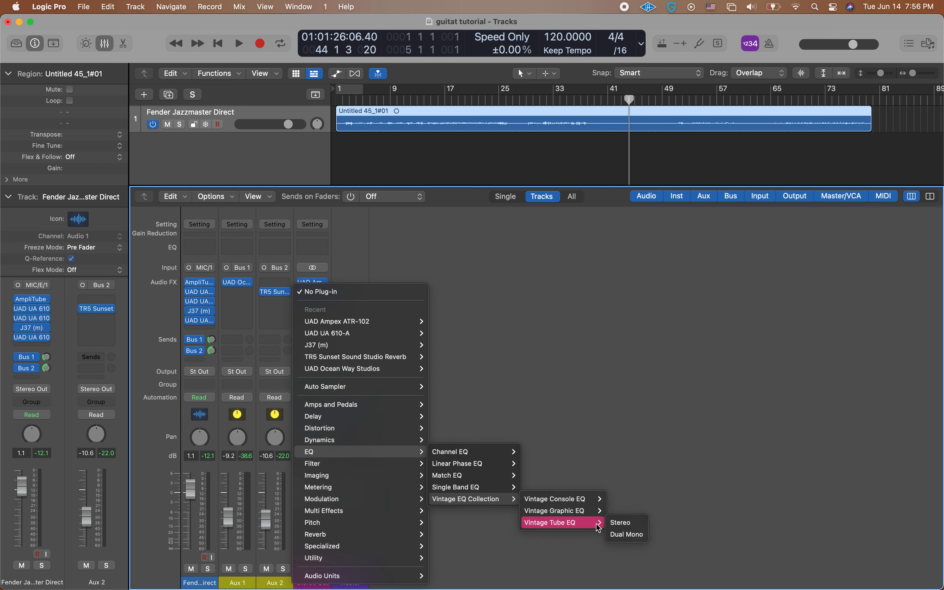
click(617, 524)
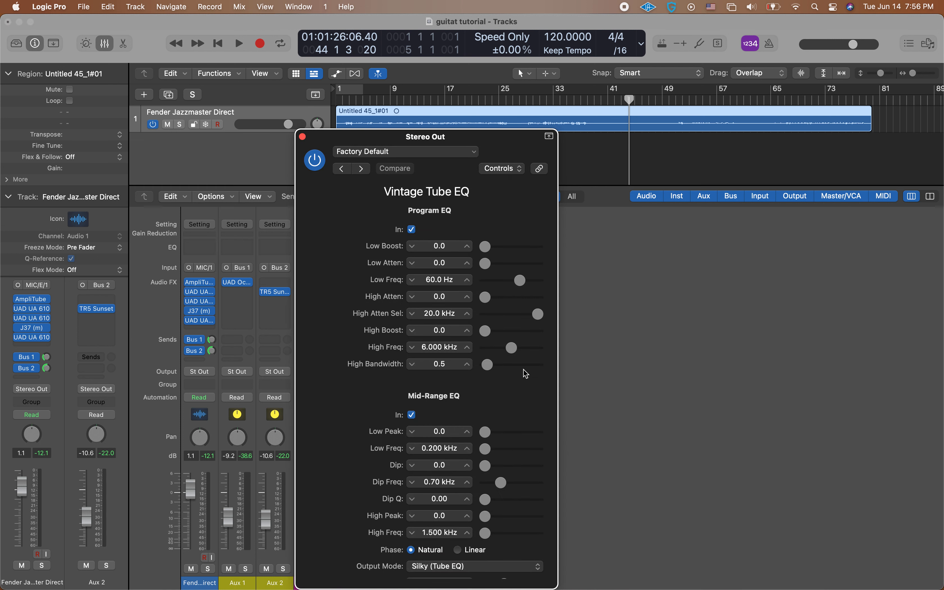
click(515, 170)
click(513, 193)
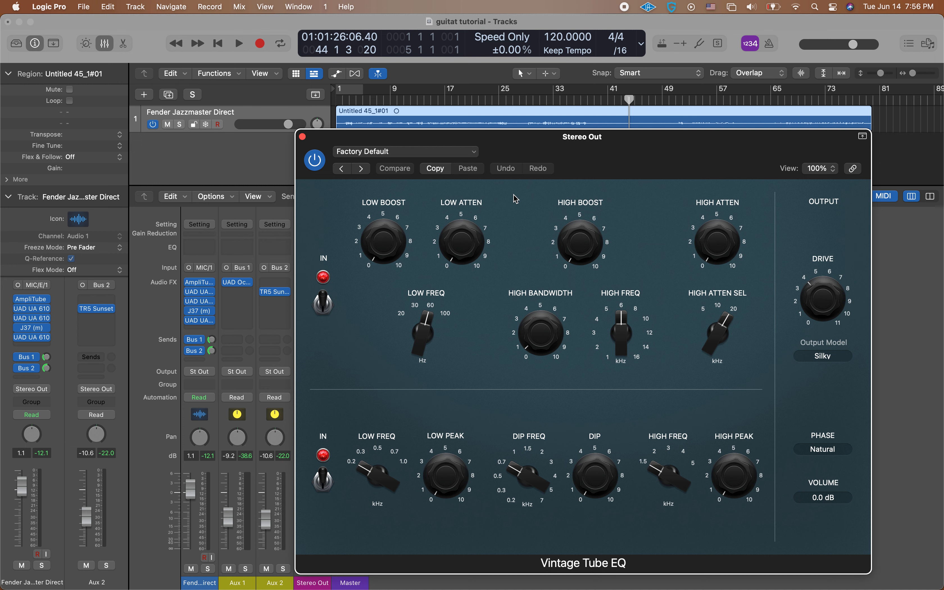
- Load the Master Shine preset from the Mix Bus presets in the Vintage Tube EQ
click(444, 153)
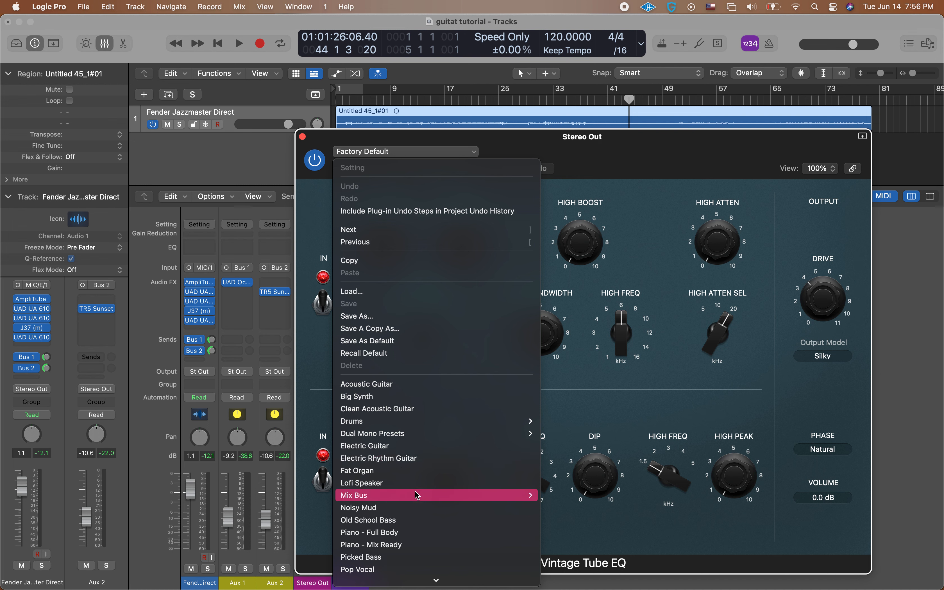
mouse_move(417, 496)
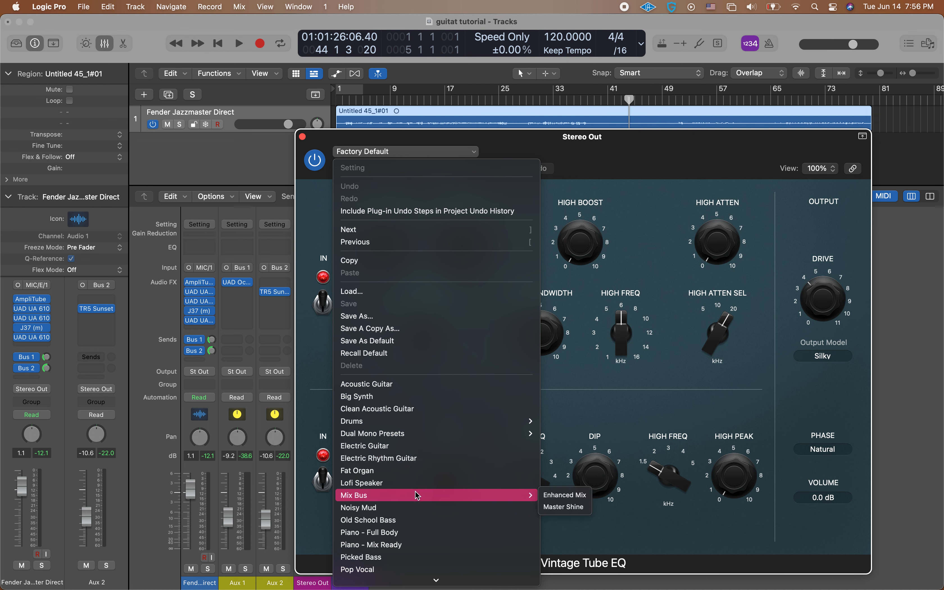
mouse_move(421, 581)
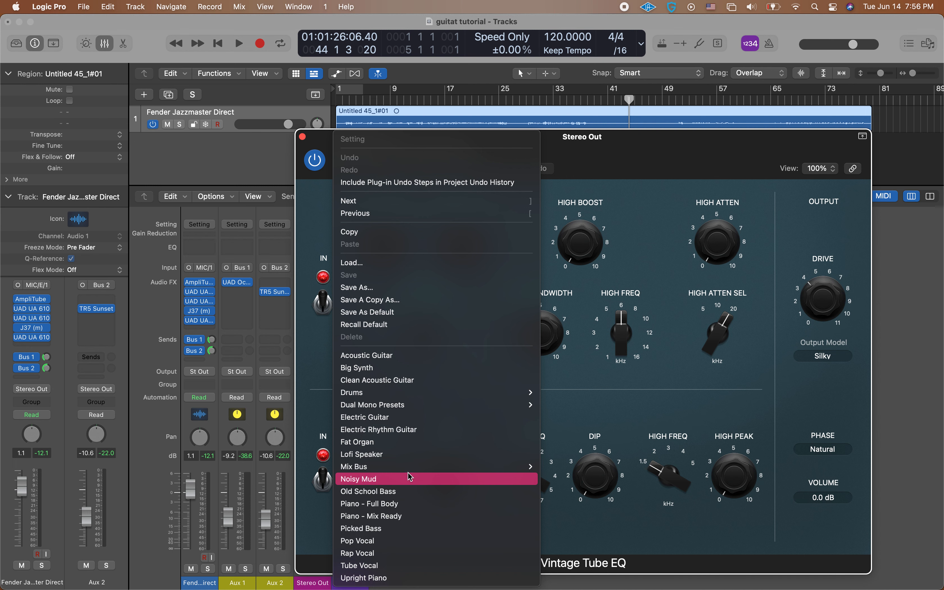
mouse_move(419, 465)
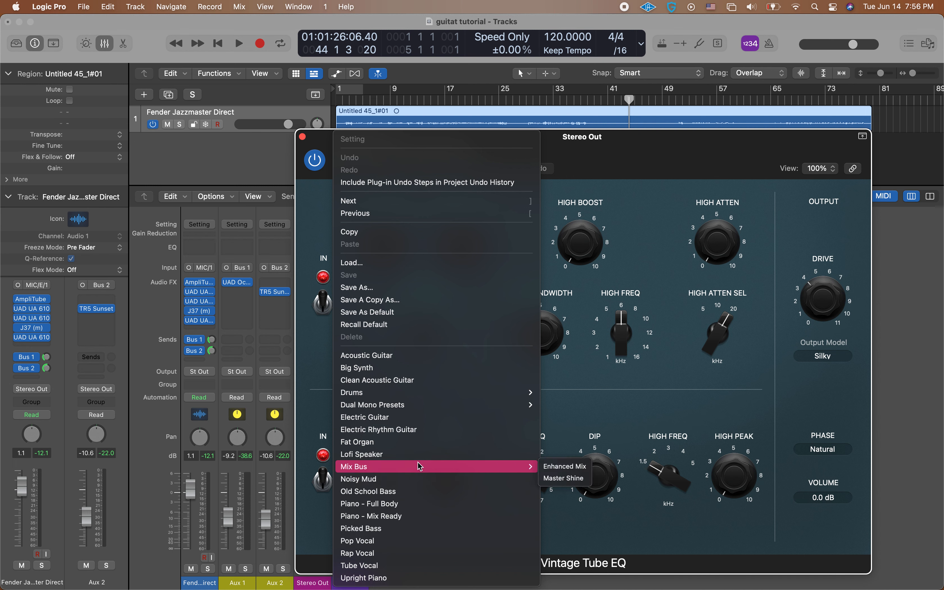
click(557, 482)
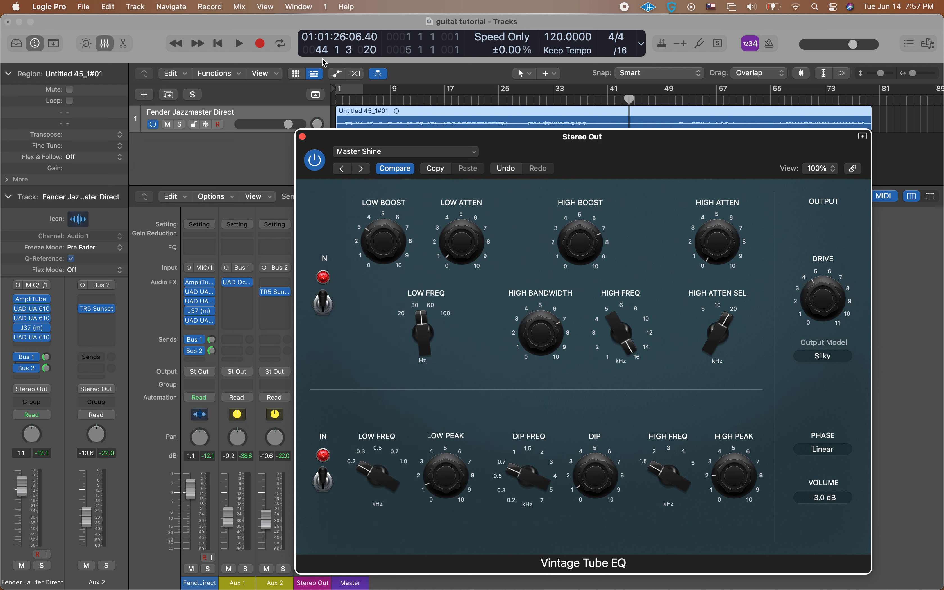
- Play the track, compare the sound with the Vintage Tube EQ bypassed and re-enabled, and continue playback from around bar 10
click(240, 44)
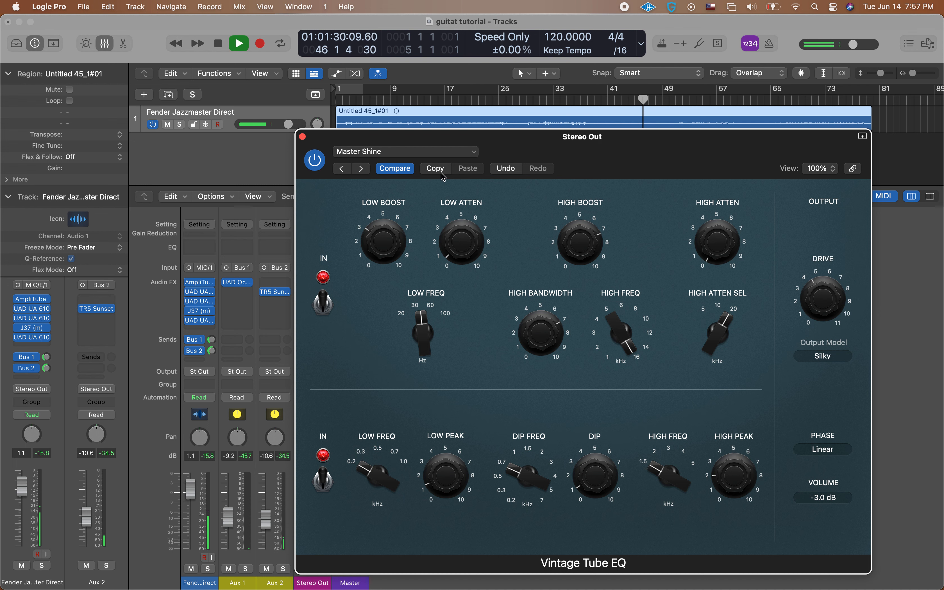
click(317, 162)
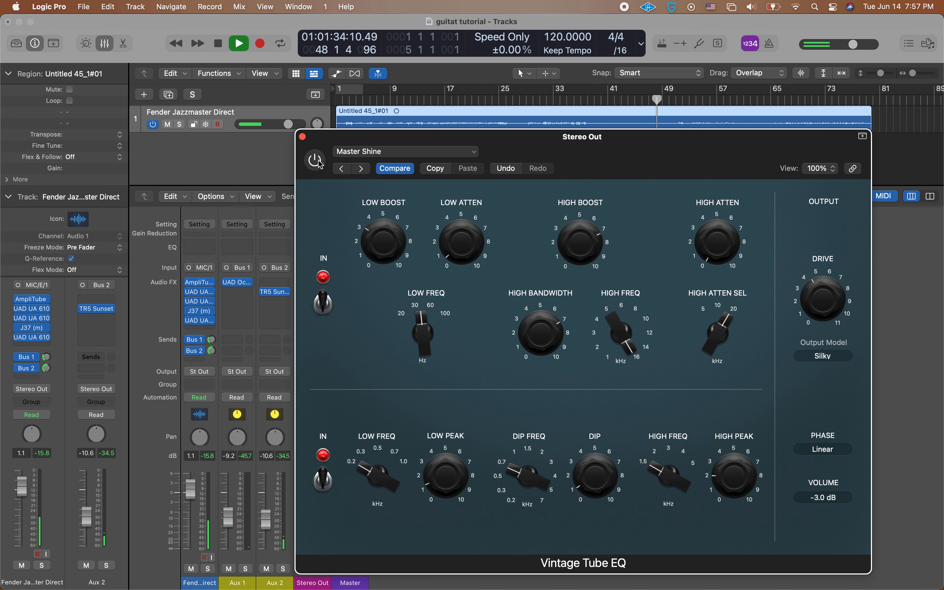
click(317, 162)
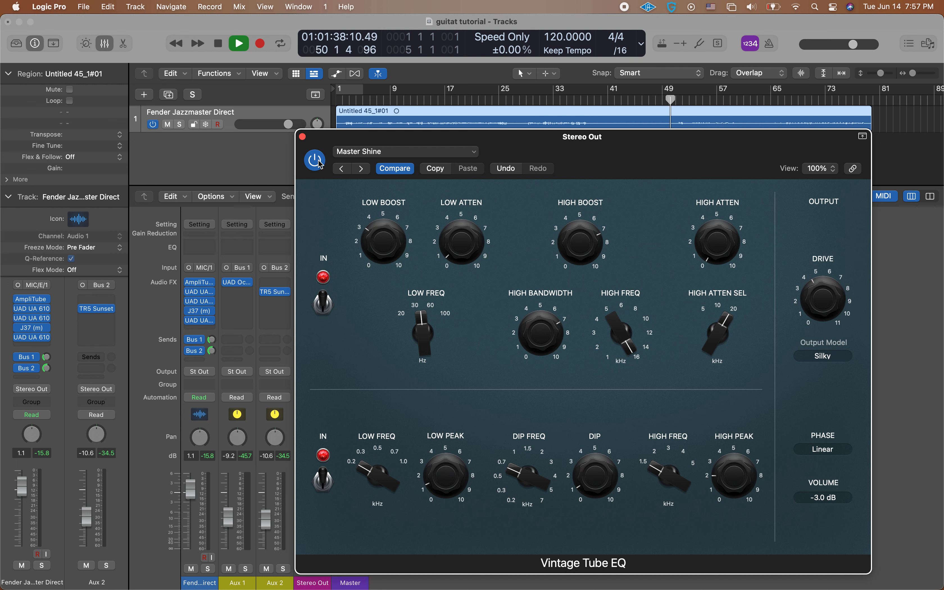
click(405, 101)
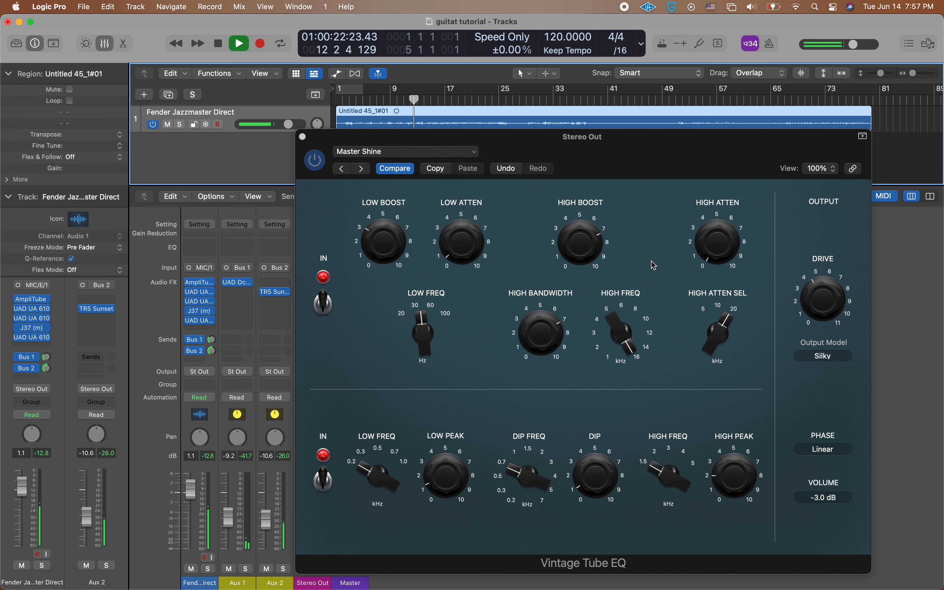
- Lower the Vintage Tube EQ's Drive to 2.9, then close its window and stop playback
drag(824, 288, 828, 313)
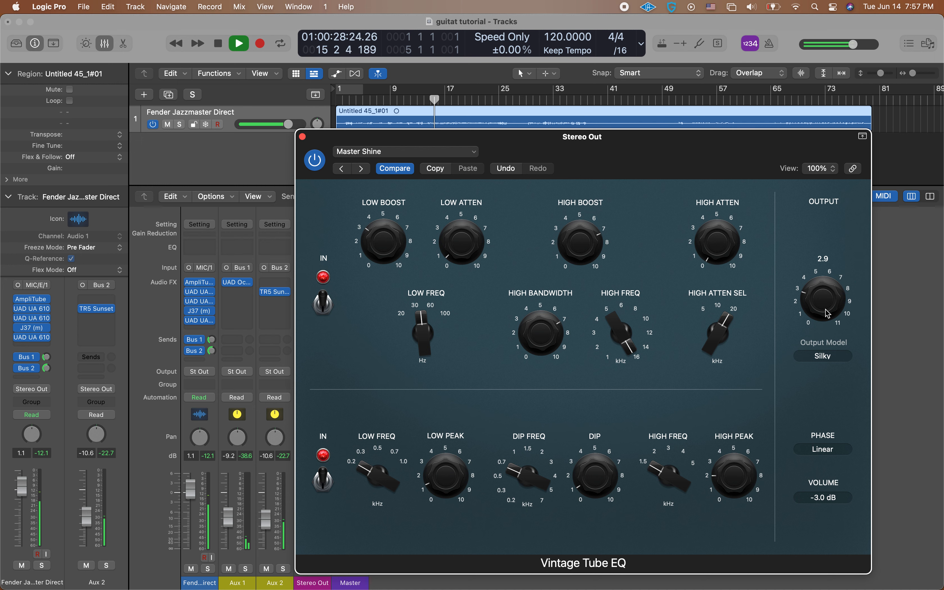
click(303, 138)
click(219, 44)
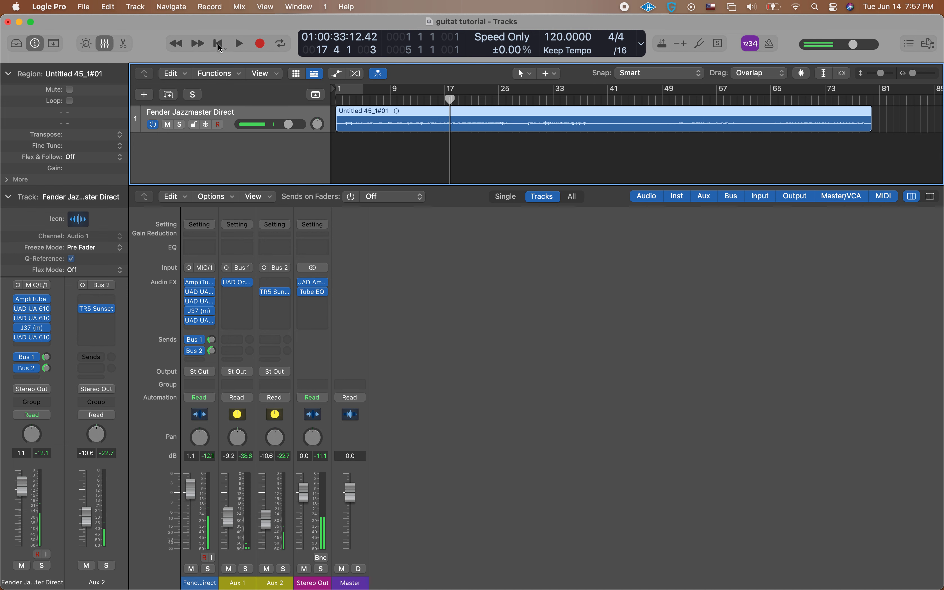
- Insert a stereo UAD Teletronix LA-2A Legacy below the Tube EQ on the Stereo Out channel and show its graphical editor
click(325, 304)
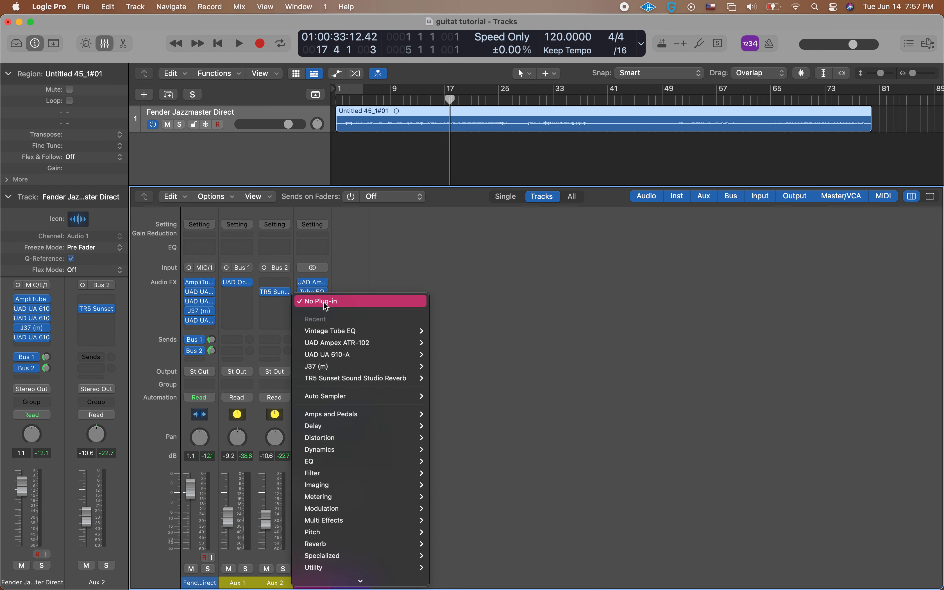
mouse_move(365, 493)
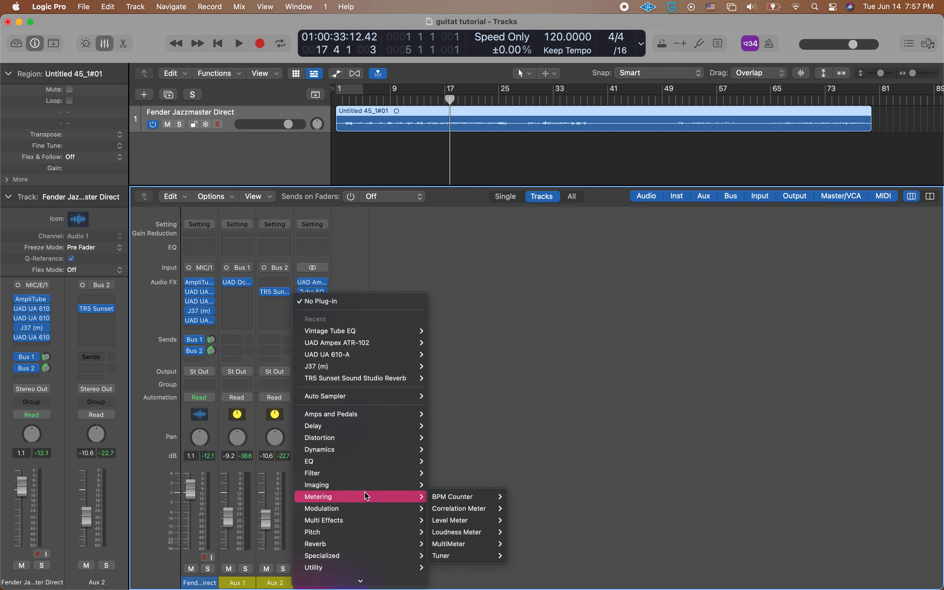
mouse_move(376, 581)
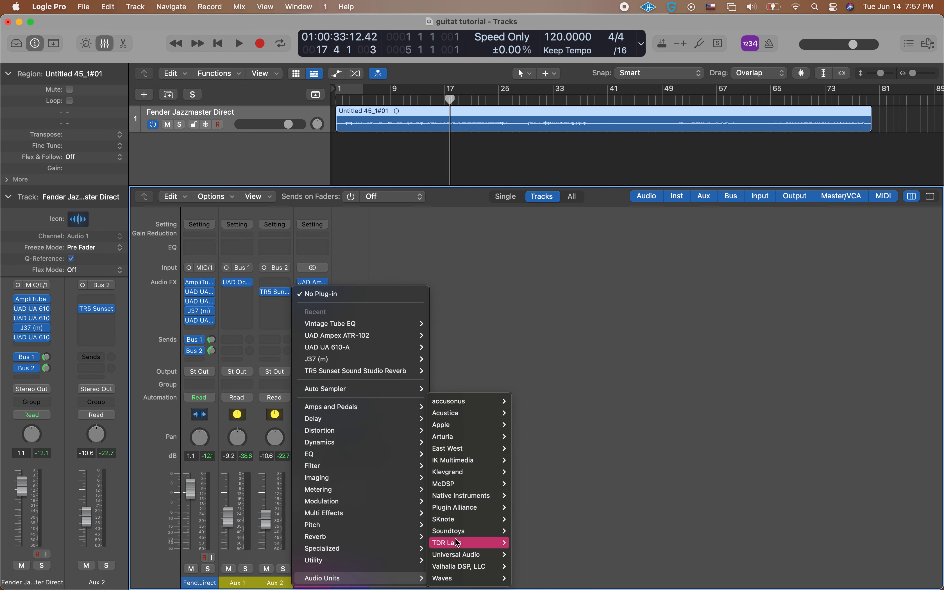
mouse_move(458, 555)
scroll(554, 458, down, 10)
mouse_move(554, 459)
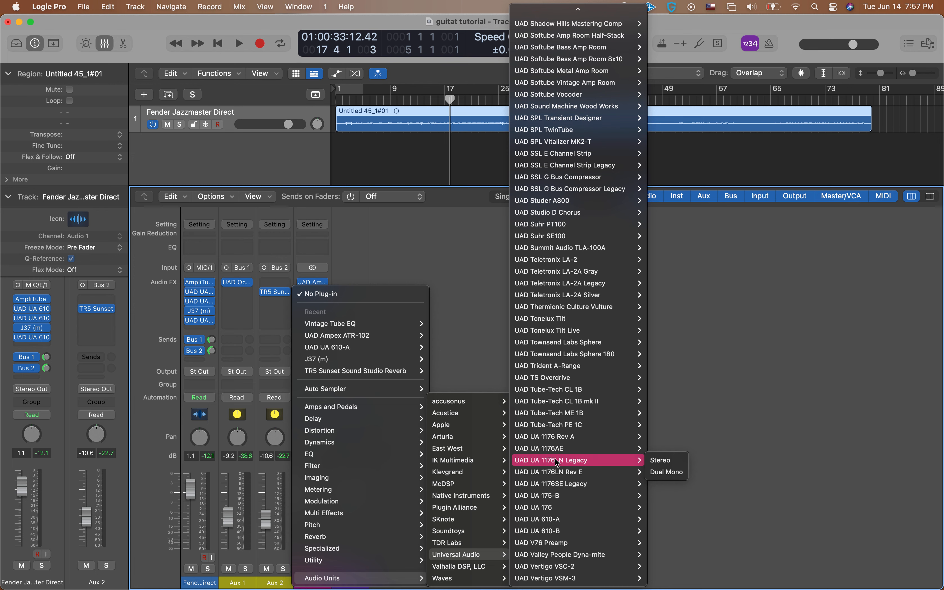
mouse_move(569, 265)
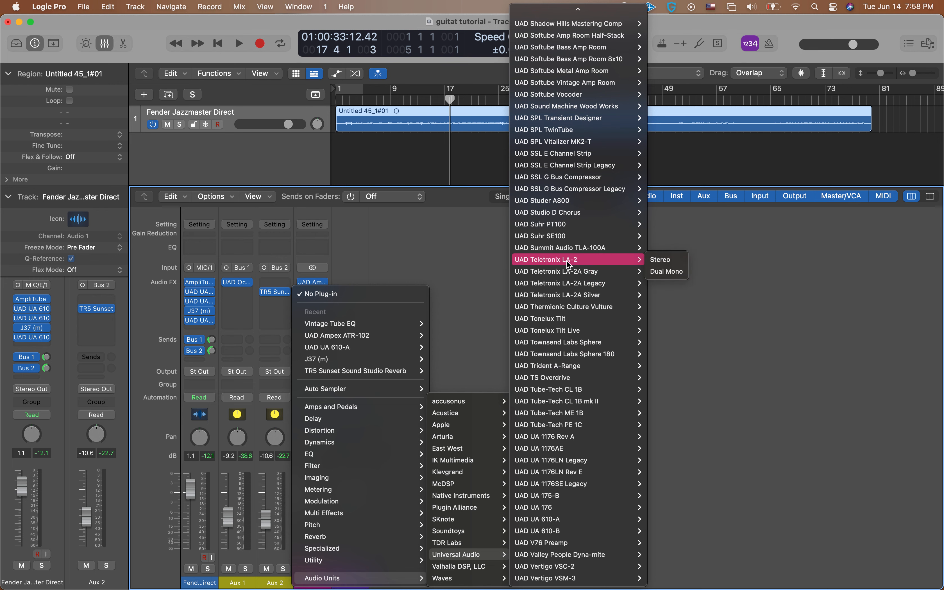
mouse_move(568, 284)
click(678, 285)
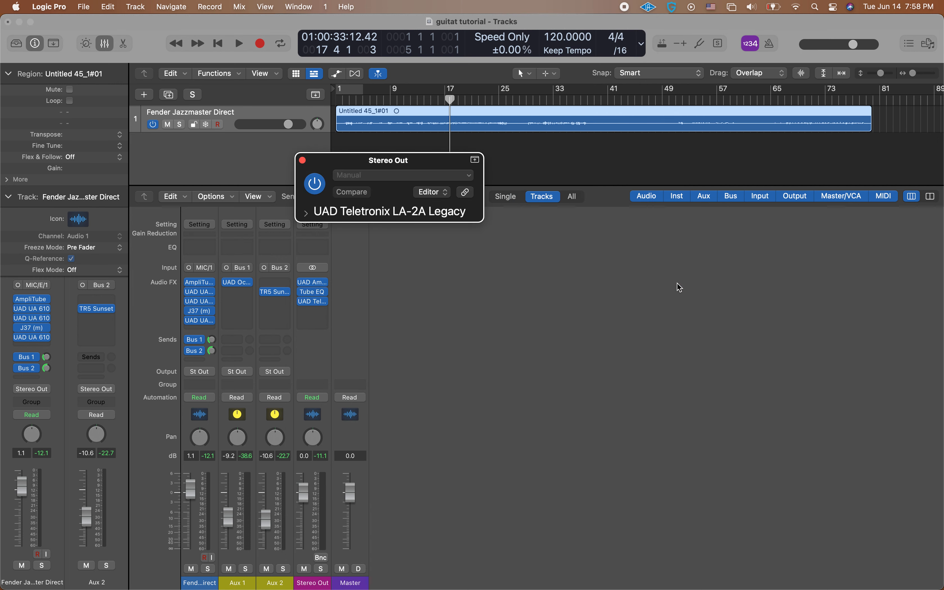
click(442, 196)
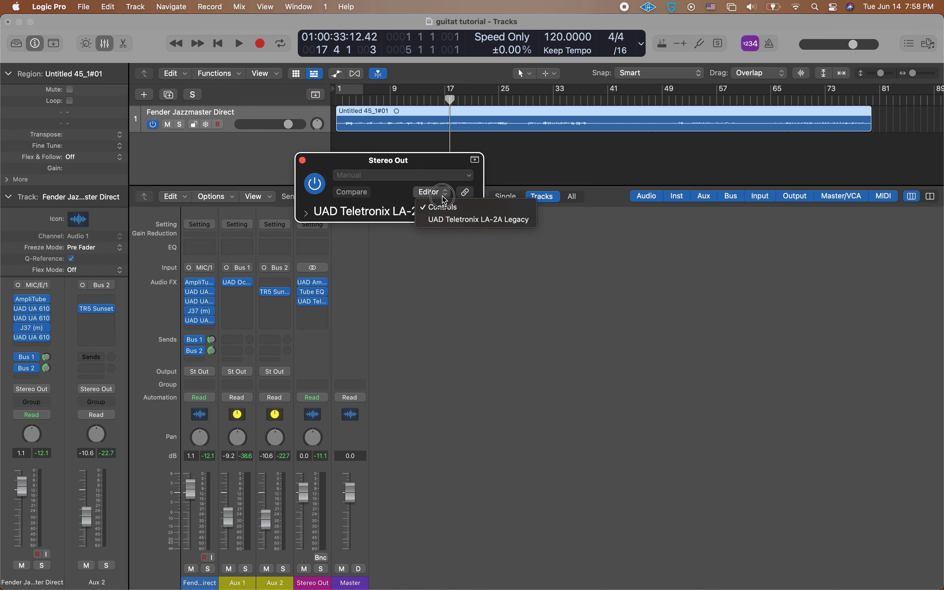
click(443, 217)
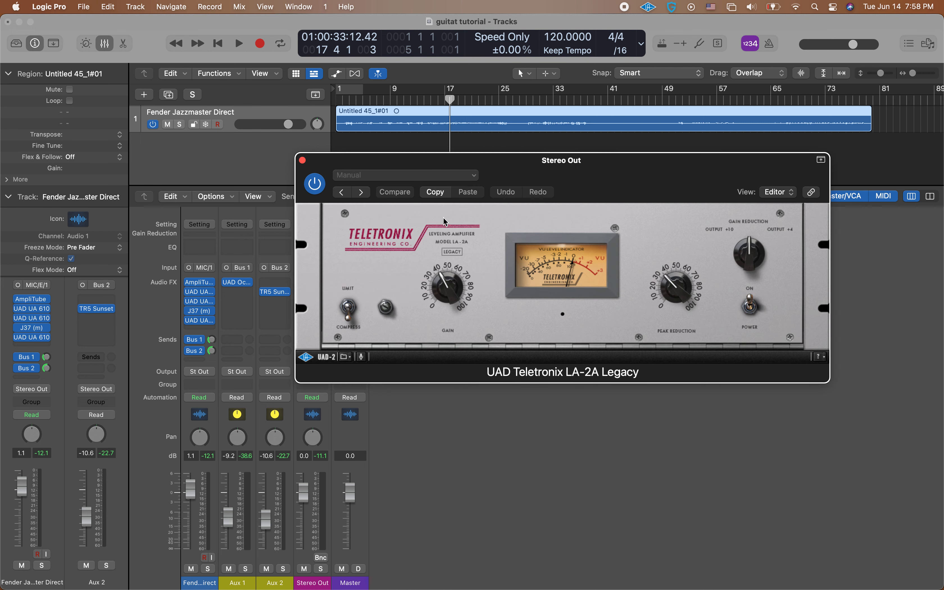
- Start playback and load the Medium Compression factory preset in the LA-2A Legacy
click(348, 308)
click(239, 43)
click(389, 179)
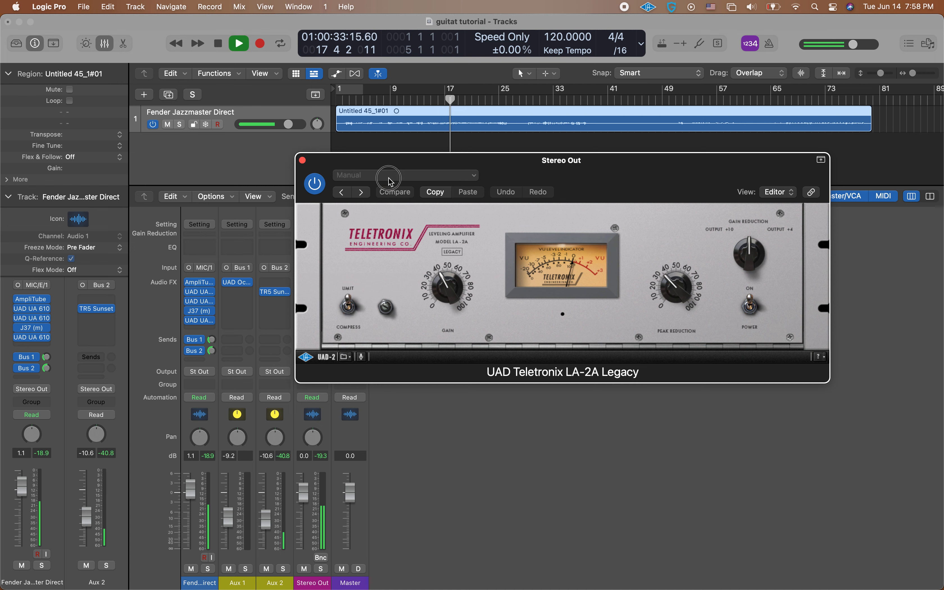
mouse_move(414, 406)
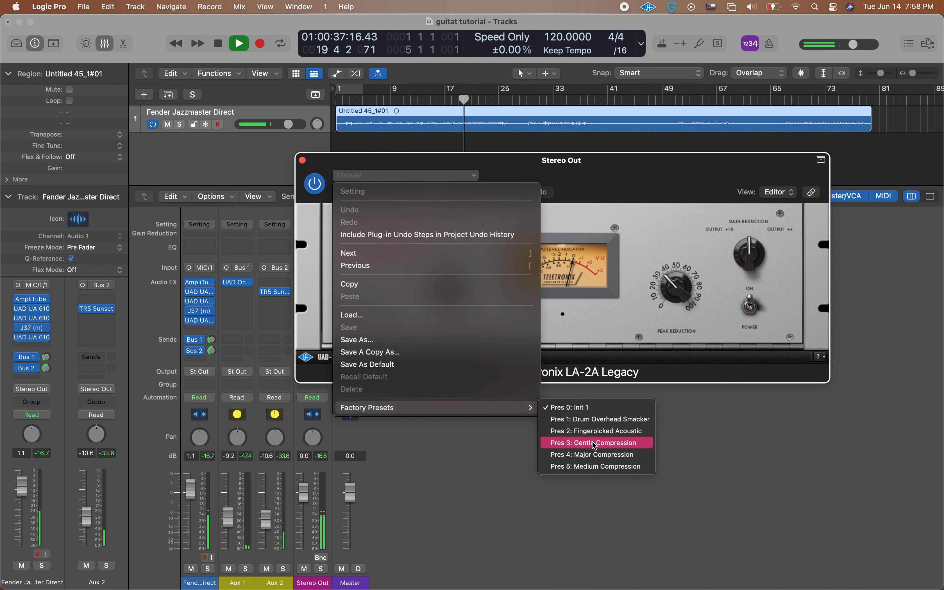
click(593, 466)
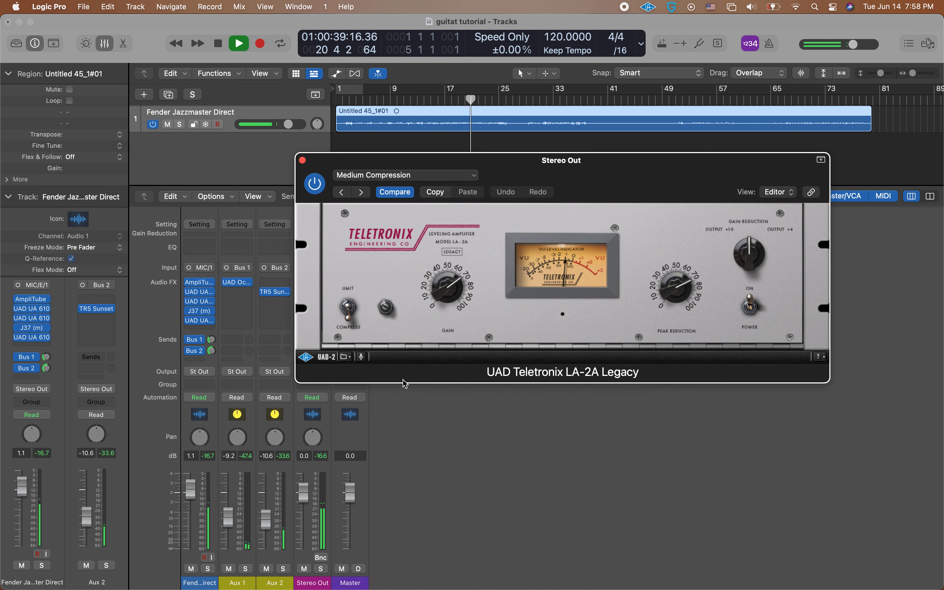
- Switch the LA-2A Legacy to Limit mode and compare the sound with the plug-in bypassed and re-enabled
click(348, 302)
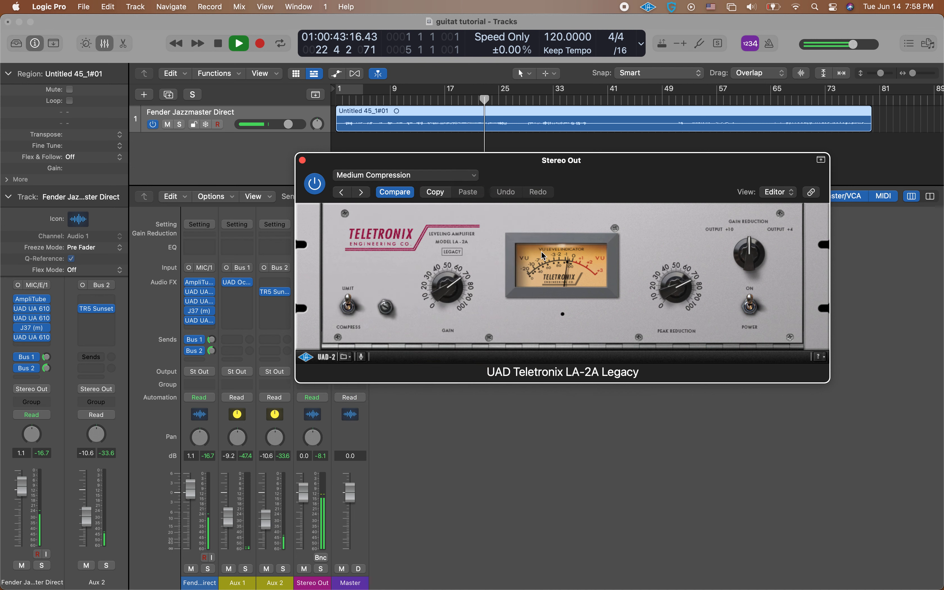
click(317, 184)
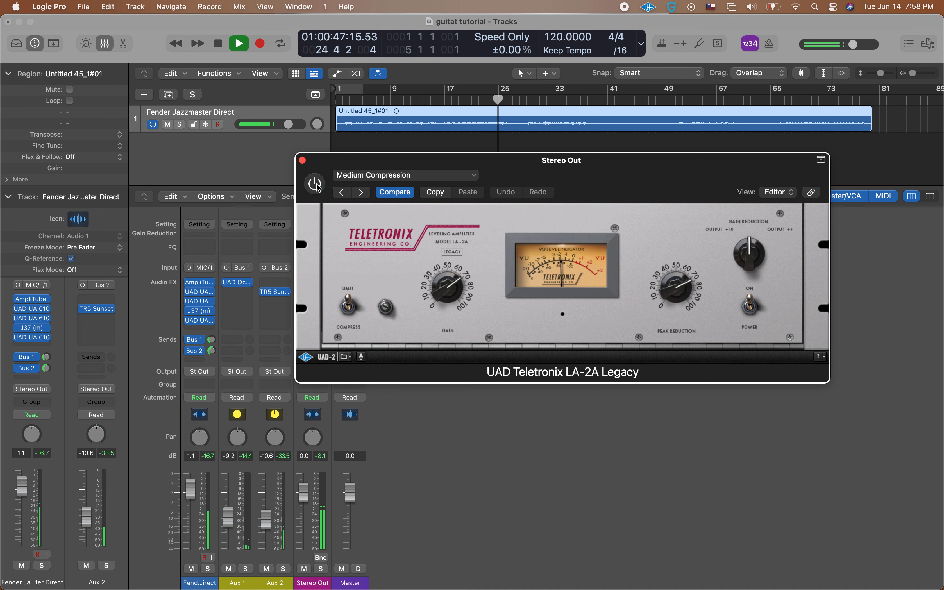
click(317, 185)
- Adjust the LA-2A's Gain and Peak Reduction to about 50 each while listening to the playback
drag(443, 291, 451, 327)
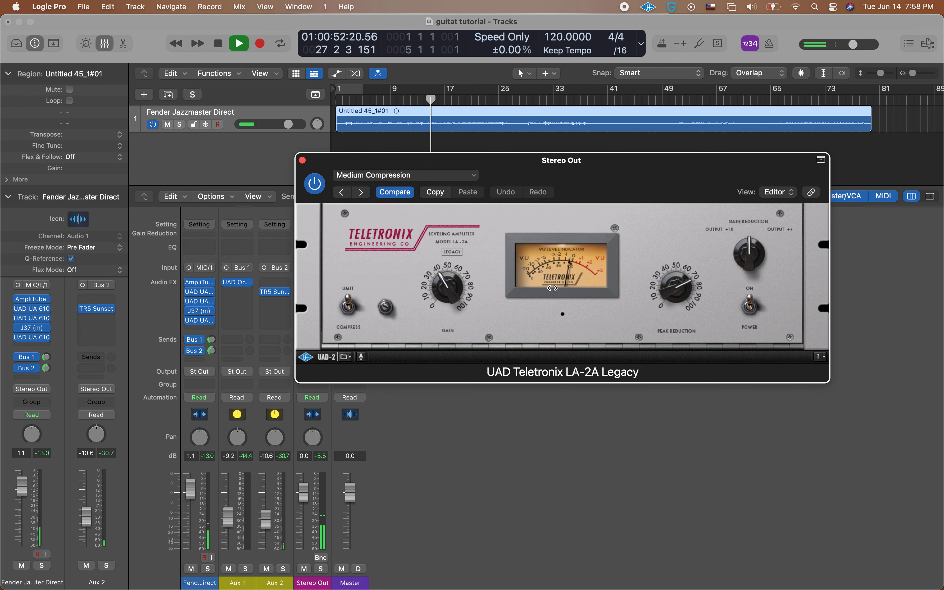
click(444, 292)
drag(447, 296, 447, 308)
click(679, 295)
drag(679, 295, 679, 312)
drag(452, 289, 453, 278)
drag(673, 285, 678, 295)
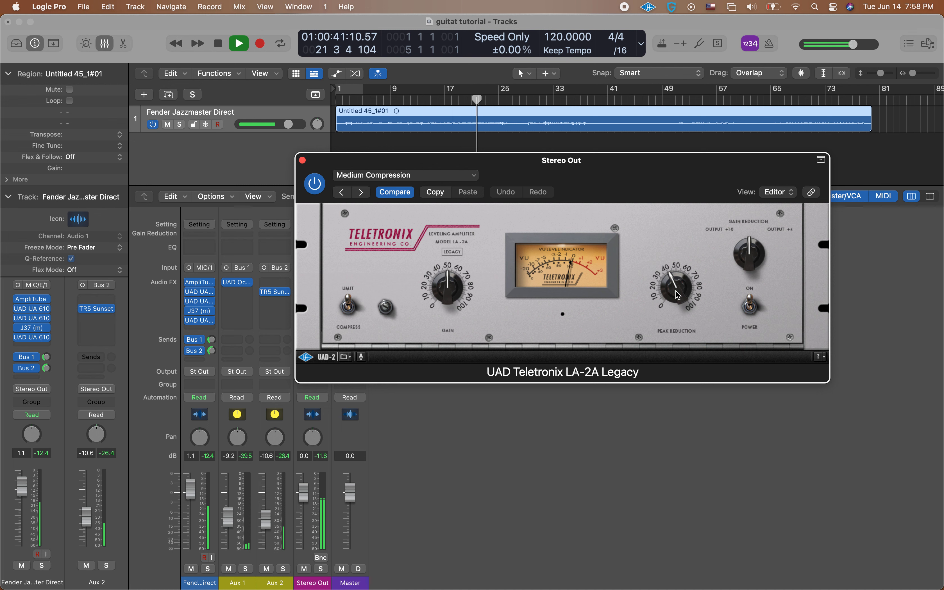
drag(676, 291, 675, 282)
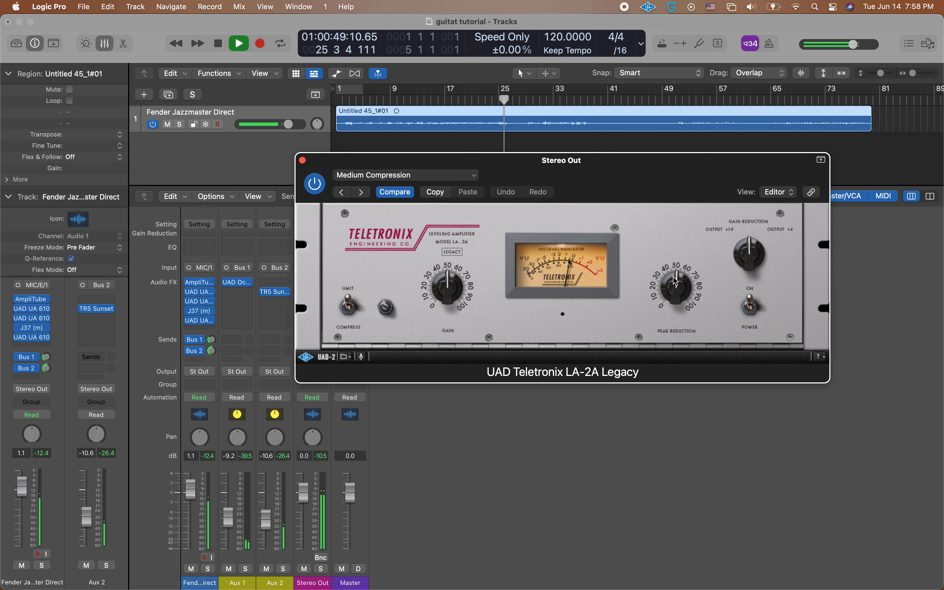
- Close the LA-2A editor, audition the guitar track with the full chain from near its beginning, and stop playback
click(303, 160)
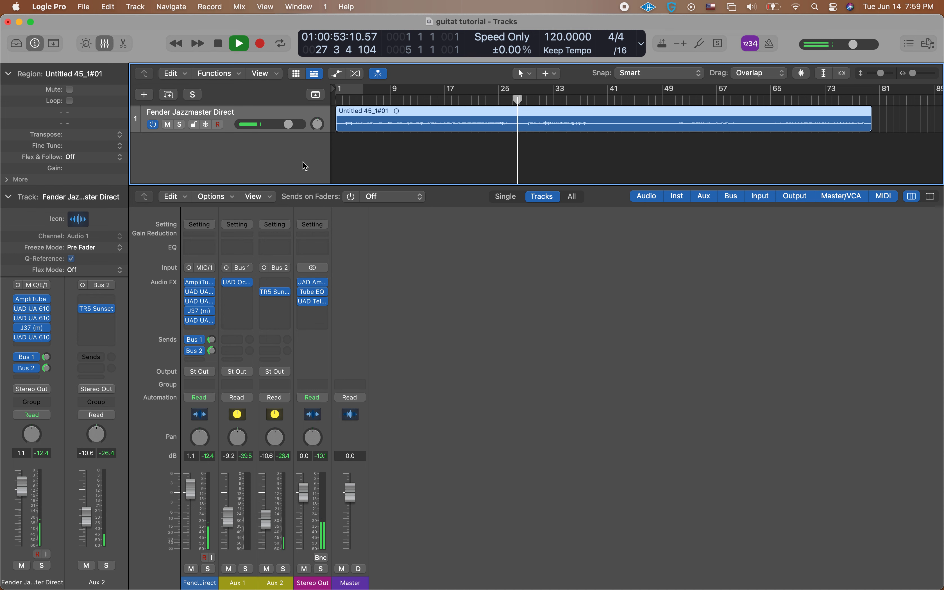
click(348, 100)
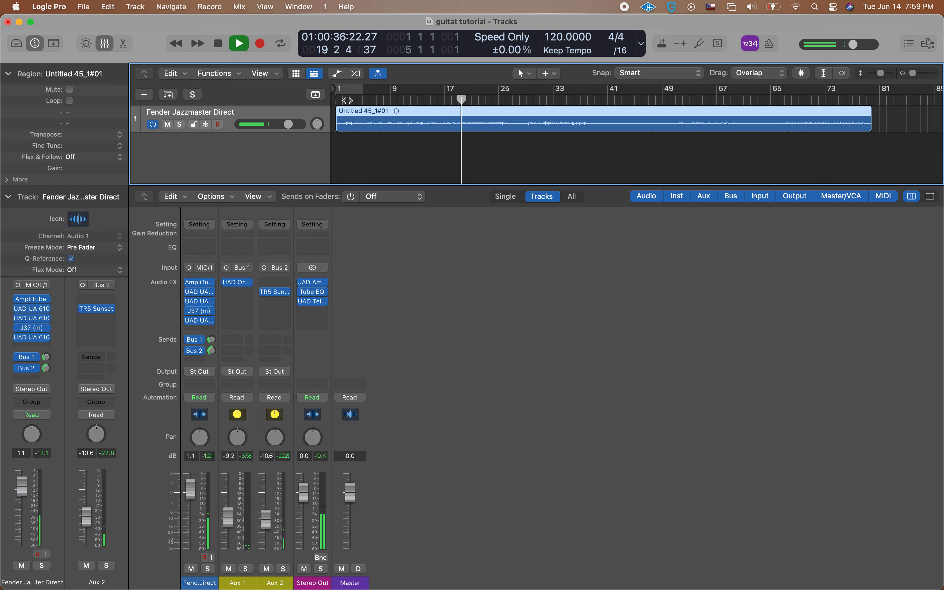
key(space)
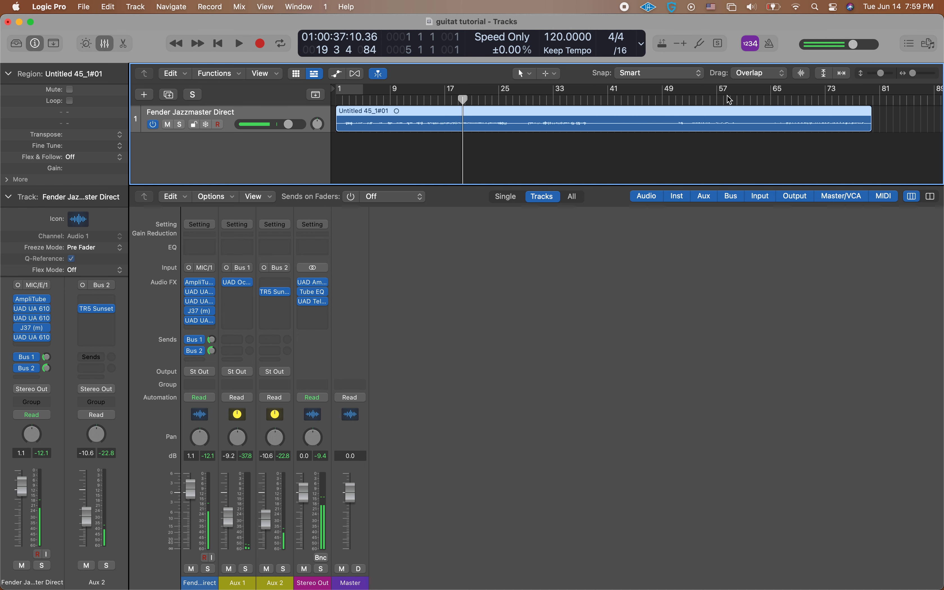
- Audition the late section of the guitar recording from bar 67 and stop playback
click(786, 101)
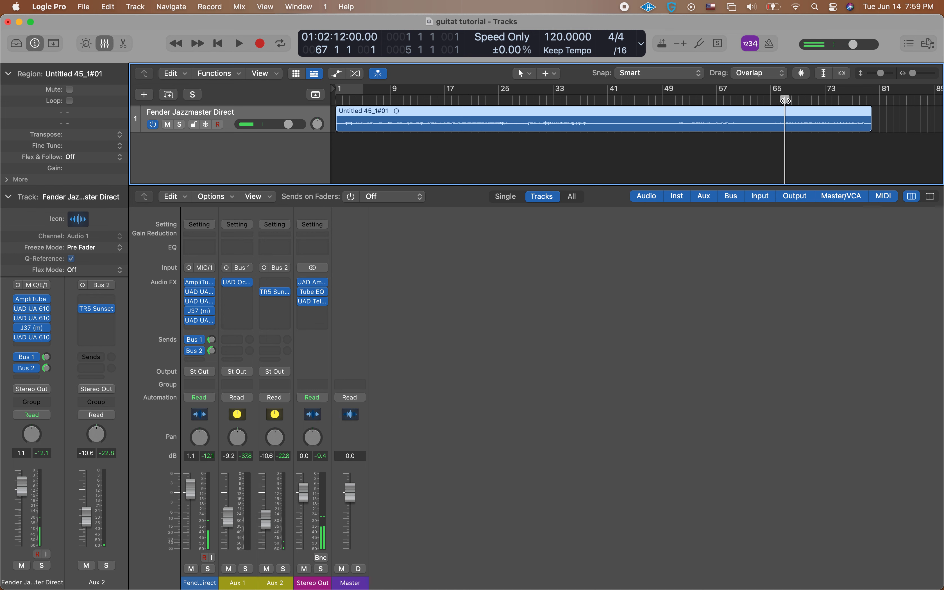
key(space)
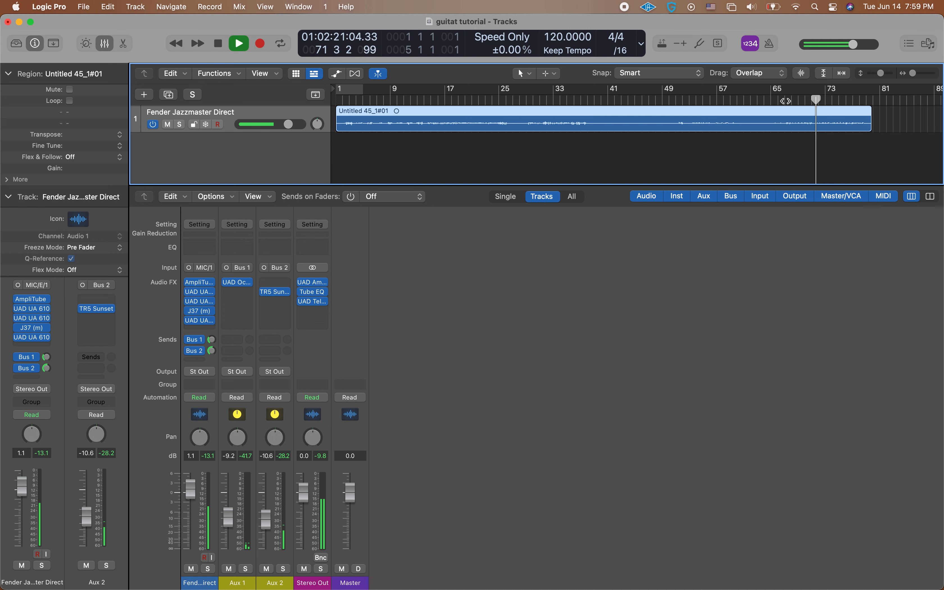
key(space)
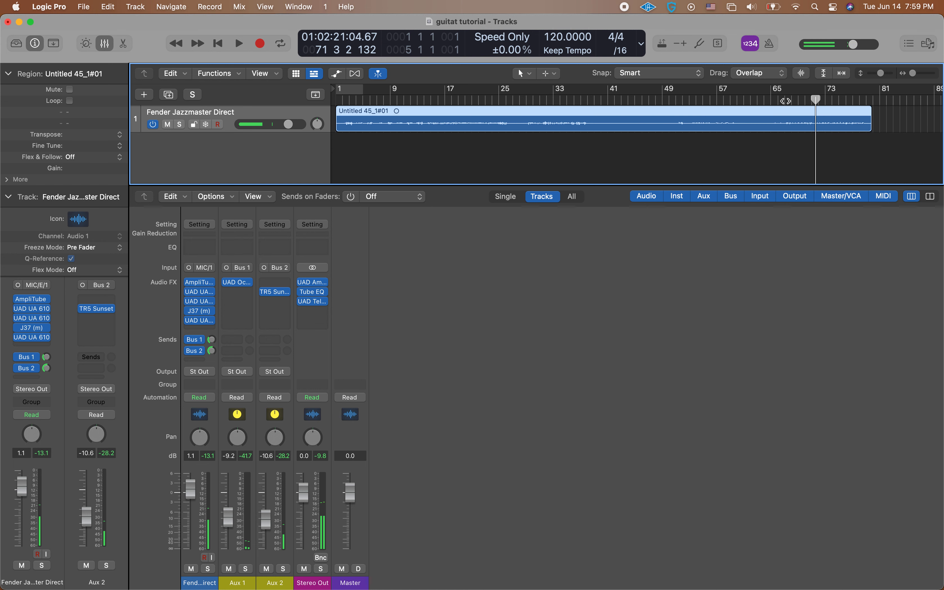